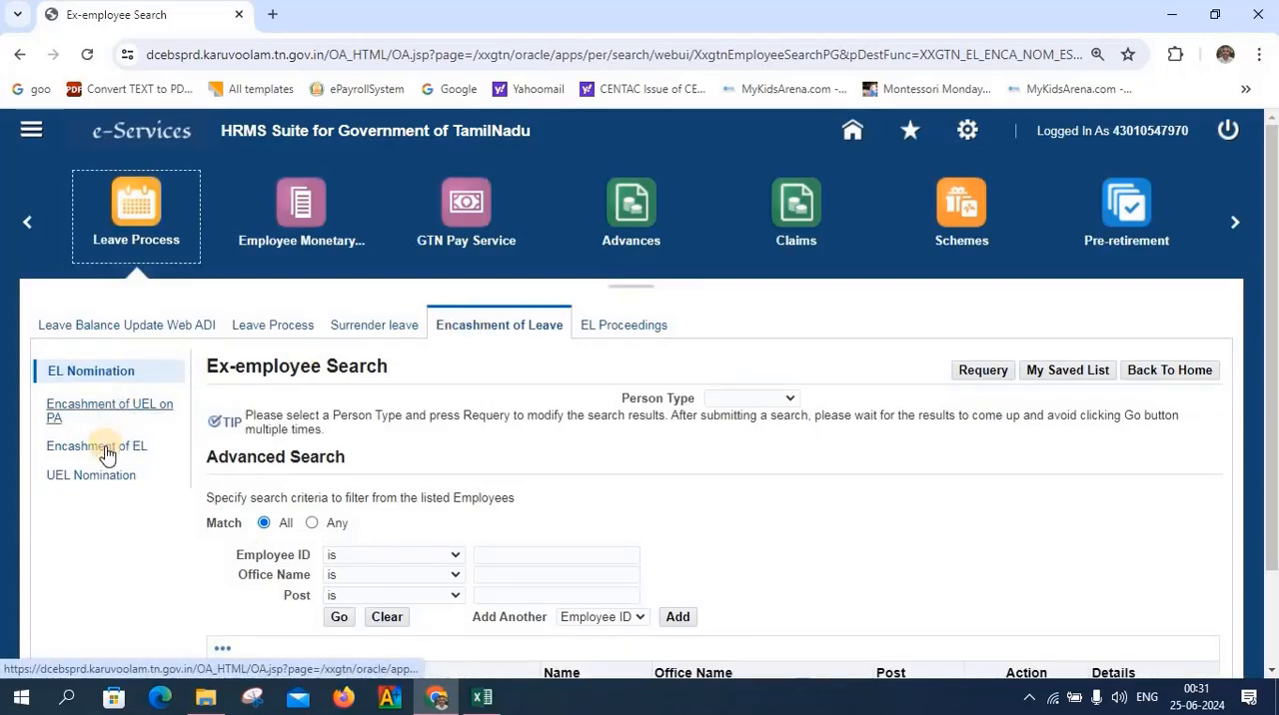
Look up the employee by employee ID in Encashment of EL and start a new earned leave encashment entry to view its form
click(106, 447)
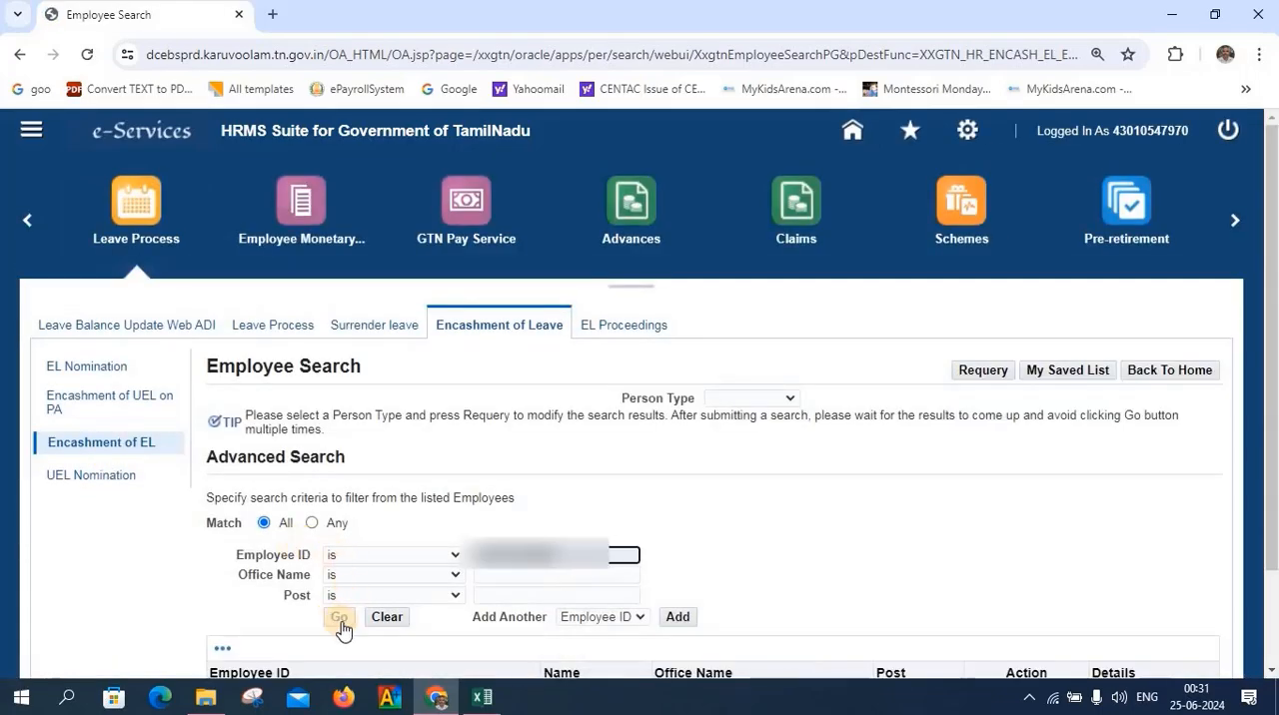
click(336, 618)
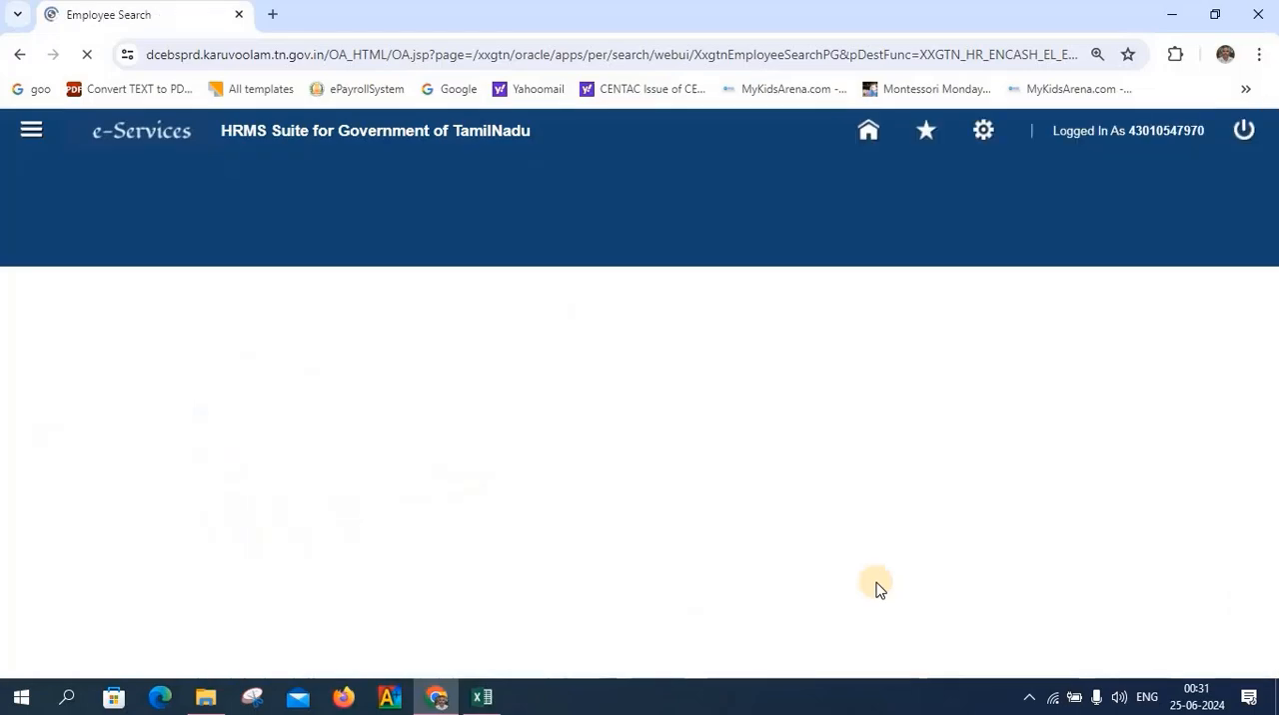
scroll(875, 590, down, 1)
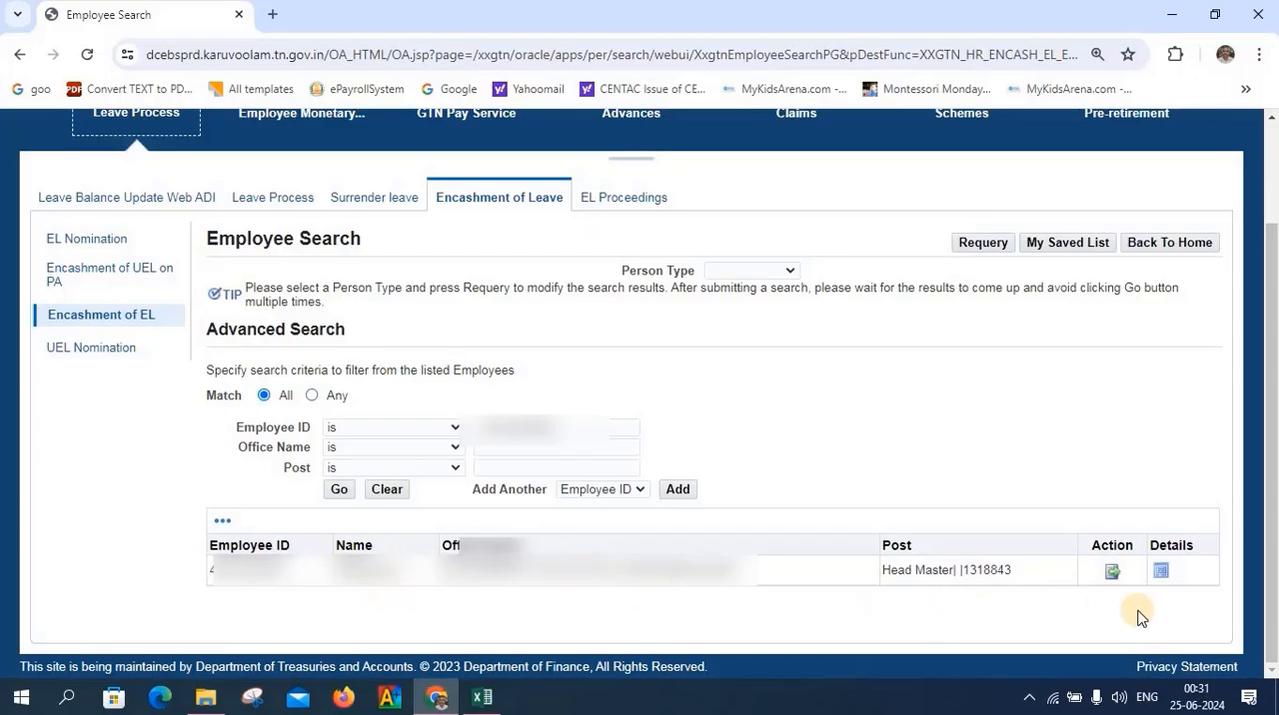
click(1113, 573)
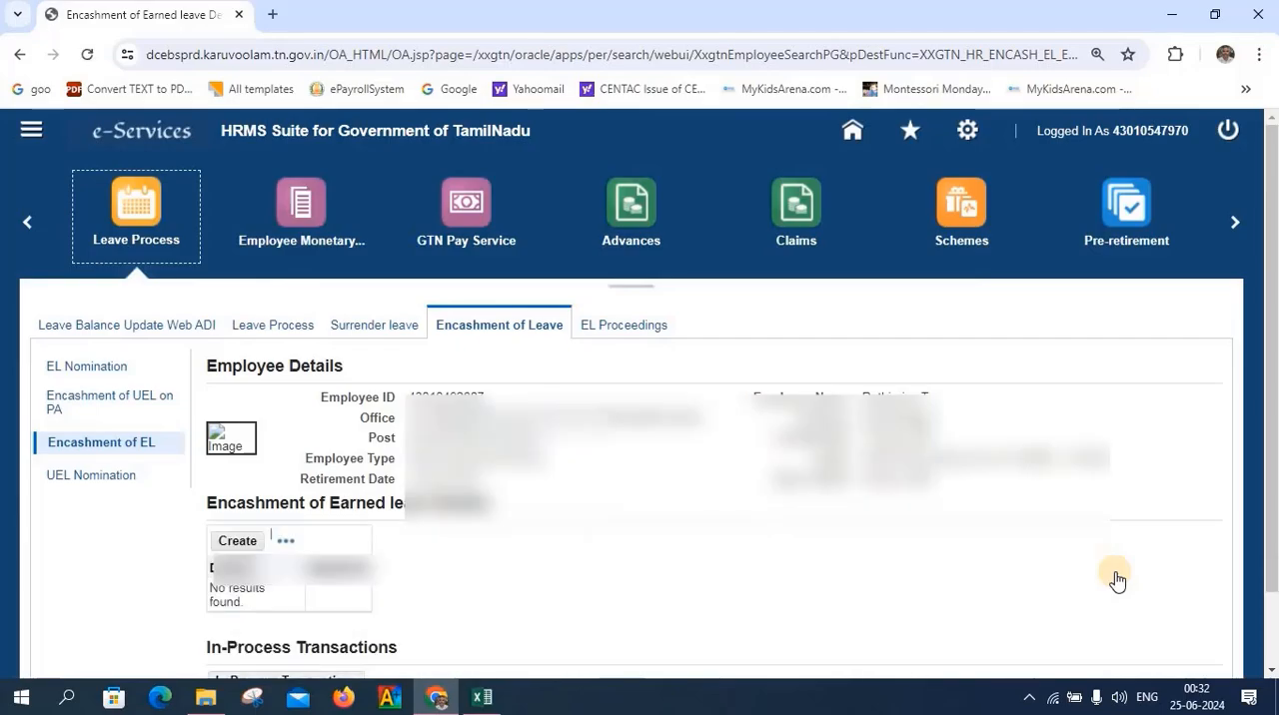
click(241, 542)
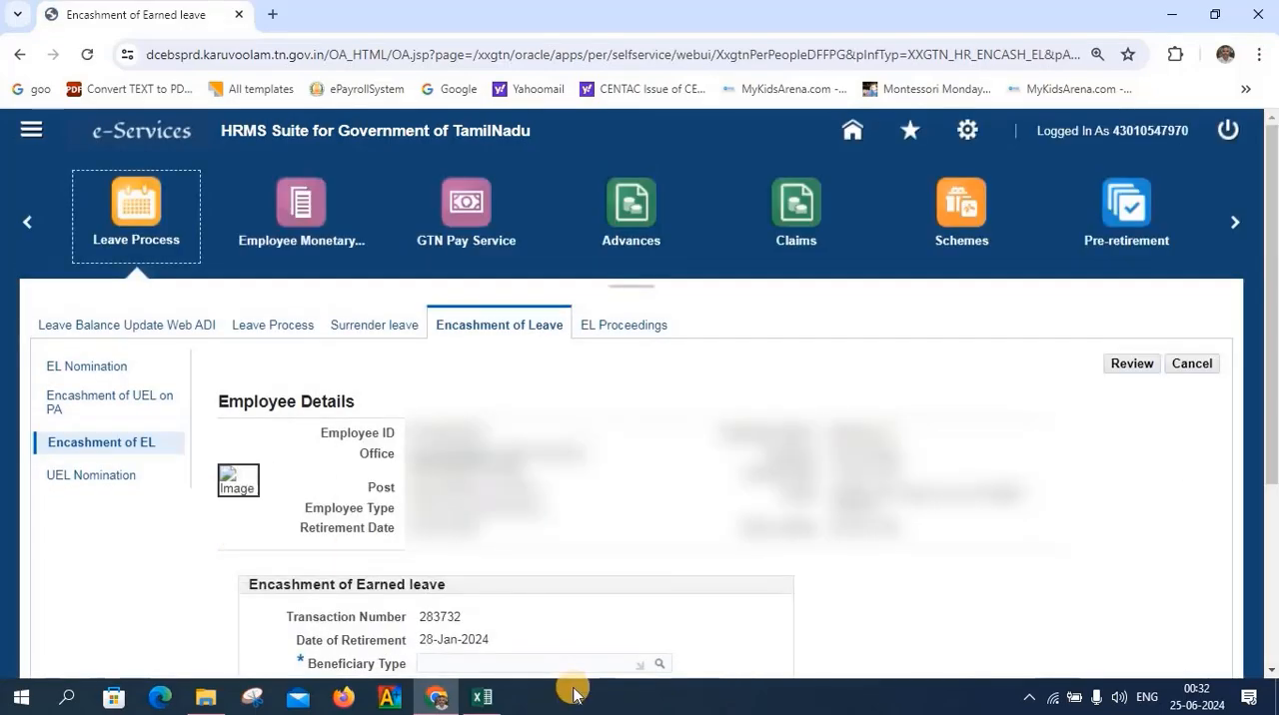
scroll(586, 614, down, 3)
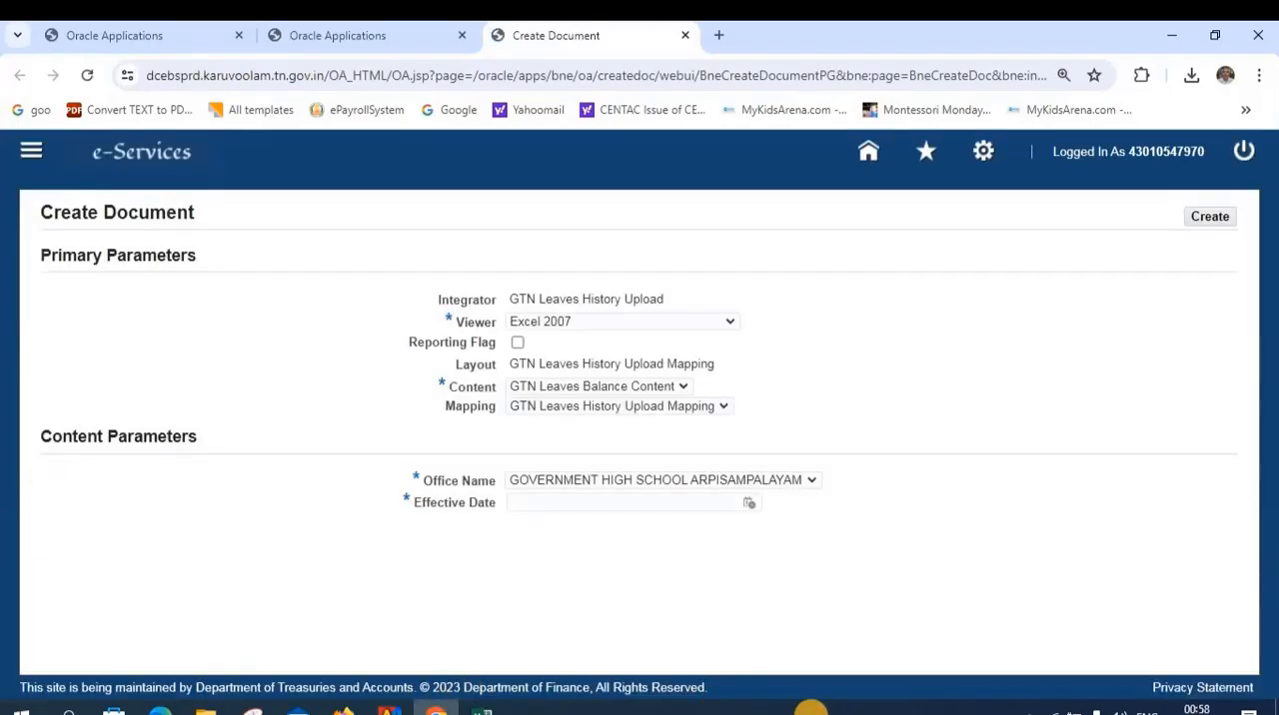
Create the GTN Leaves History Upload spreadsheet with effective date 28 January 2024 and close the download dialog
click(748, 504)
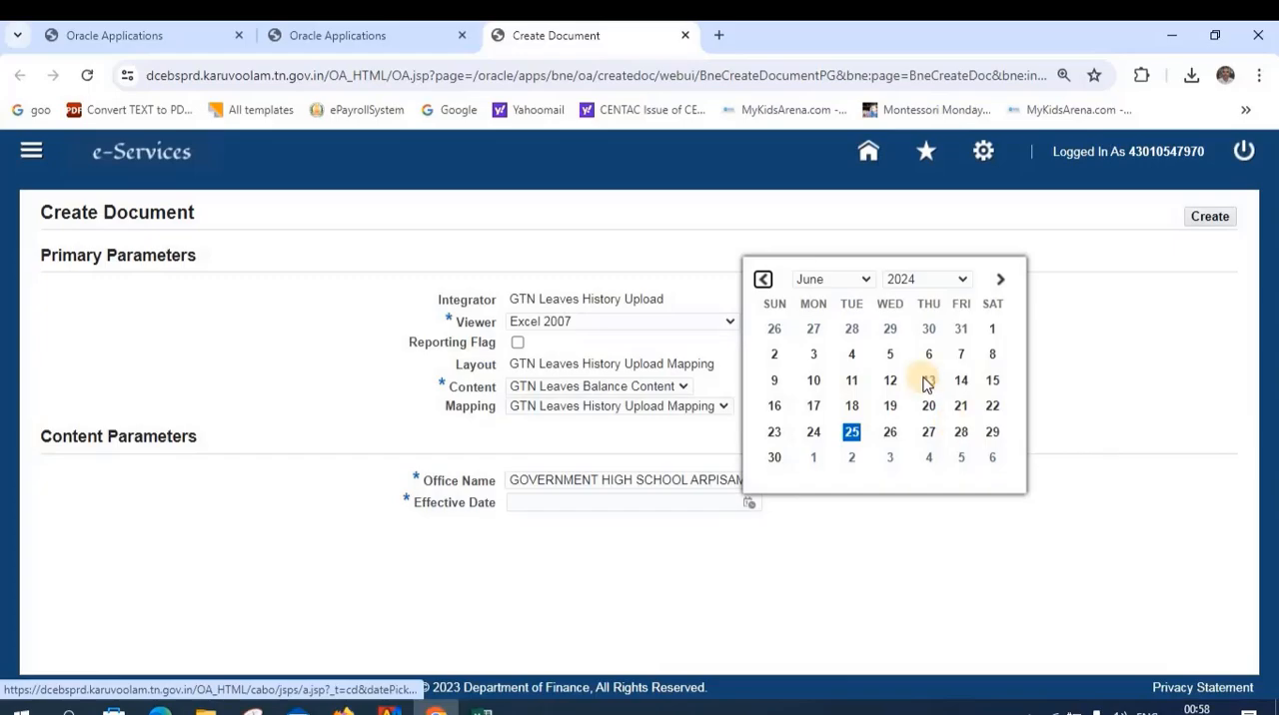
click(860, 280)
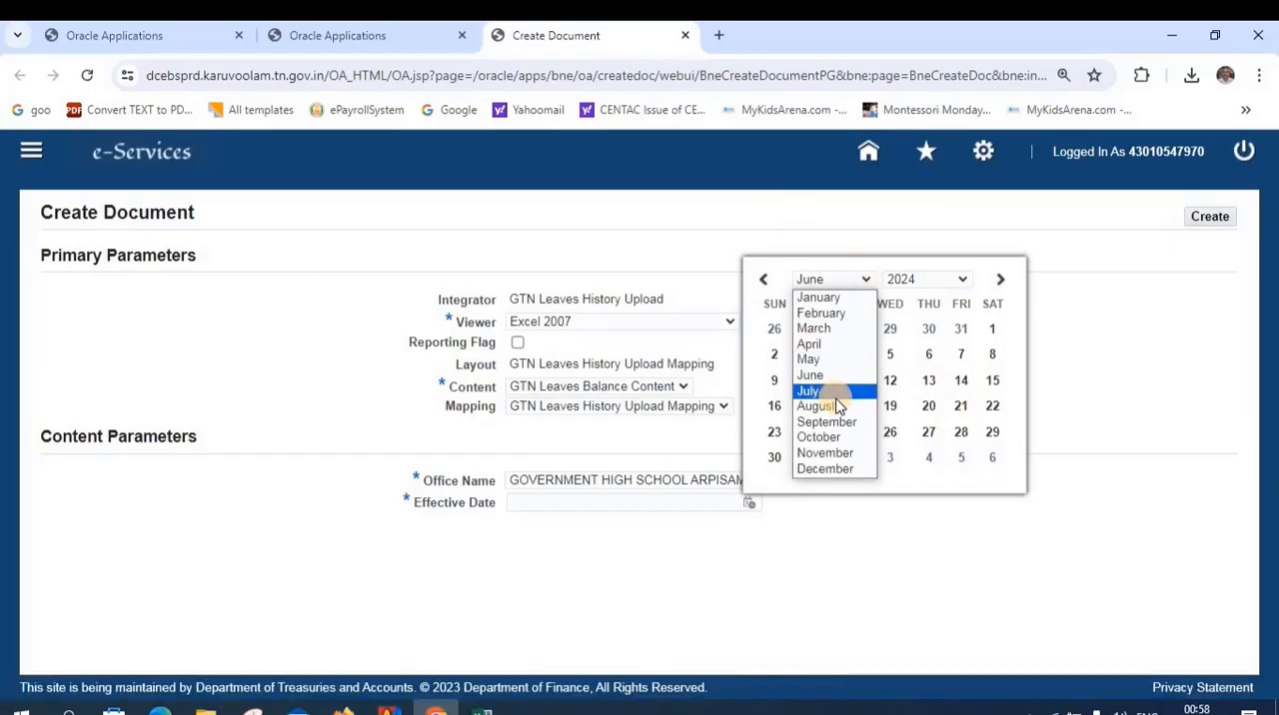
click(821, 297)
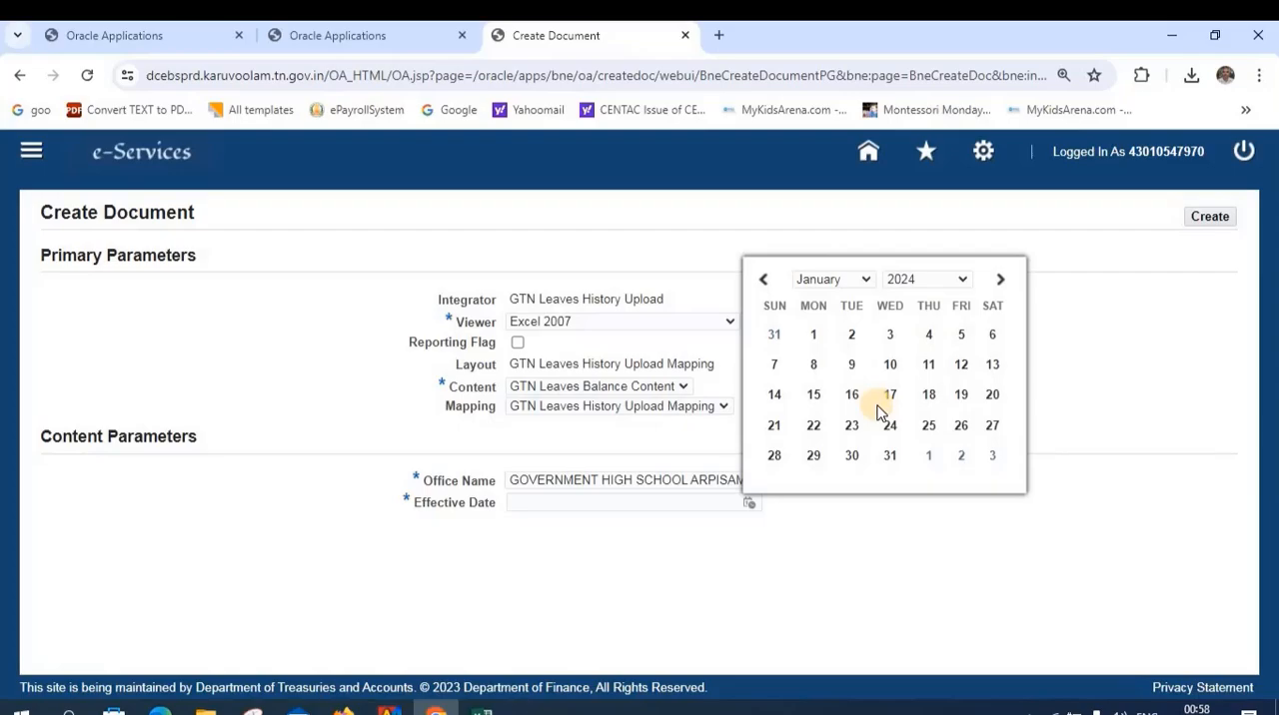
click(775, 456)
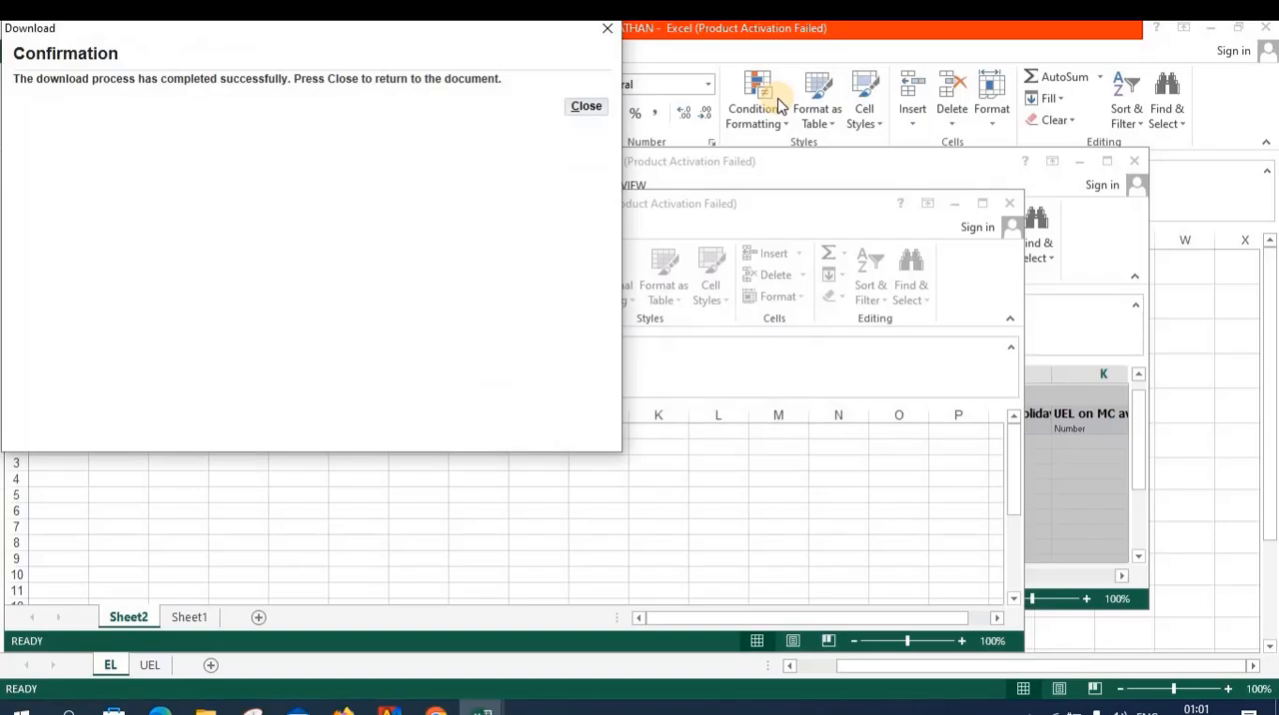
click(587, 108)
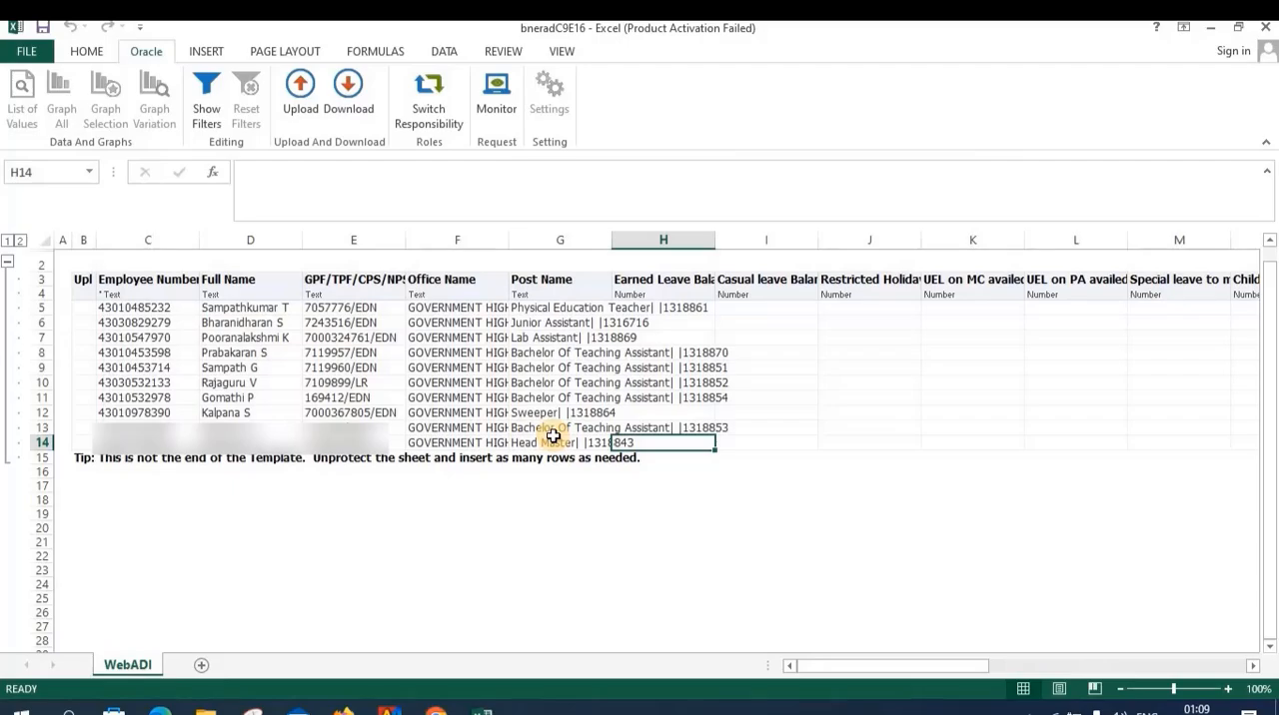
In the Head Master's row, enter an Earned Leave Balance of 226 and an Effective Date of 28 jan 2024
text(22)
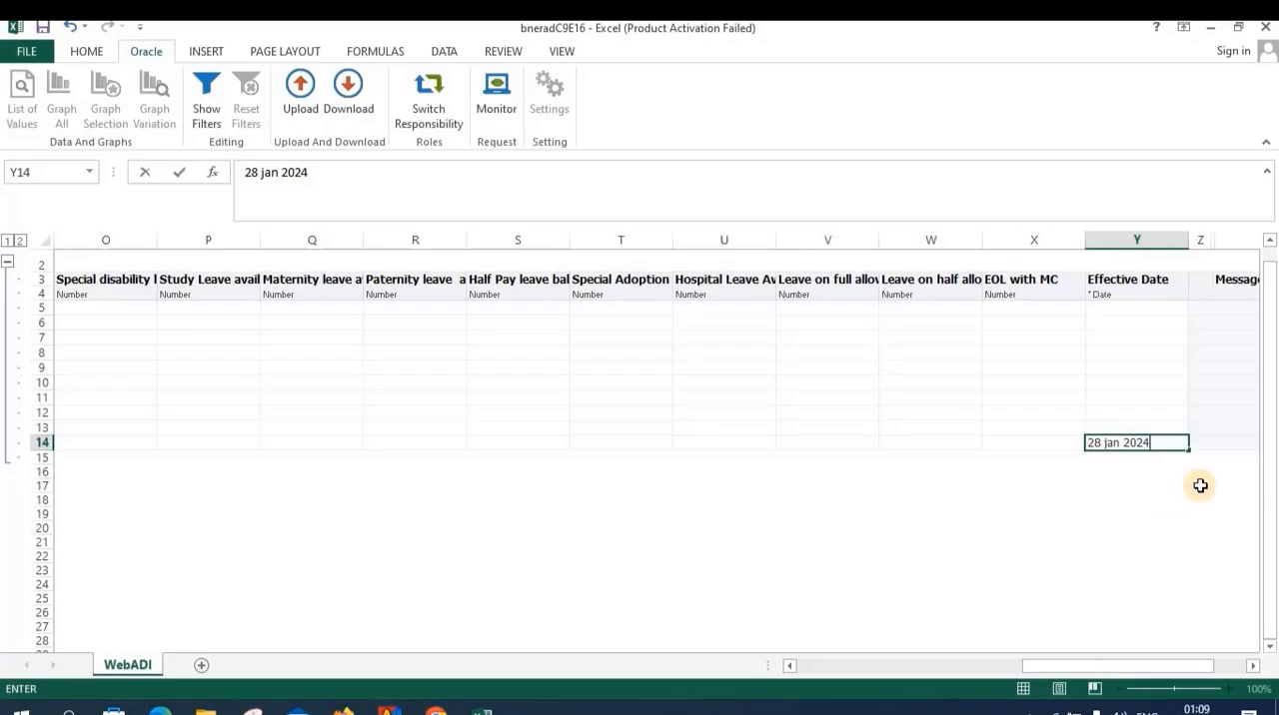
scroll(1199, 484, right, 3)
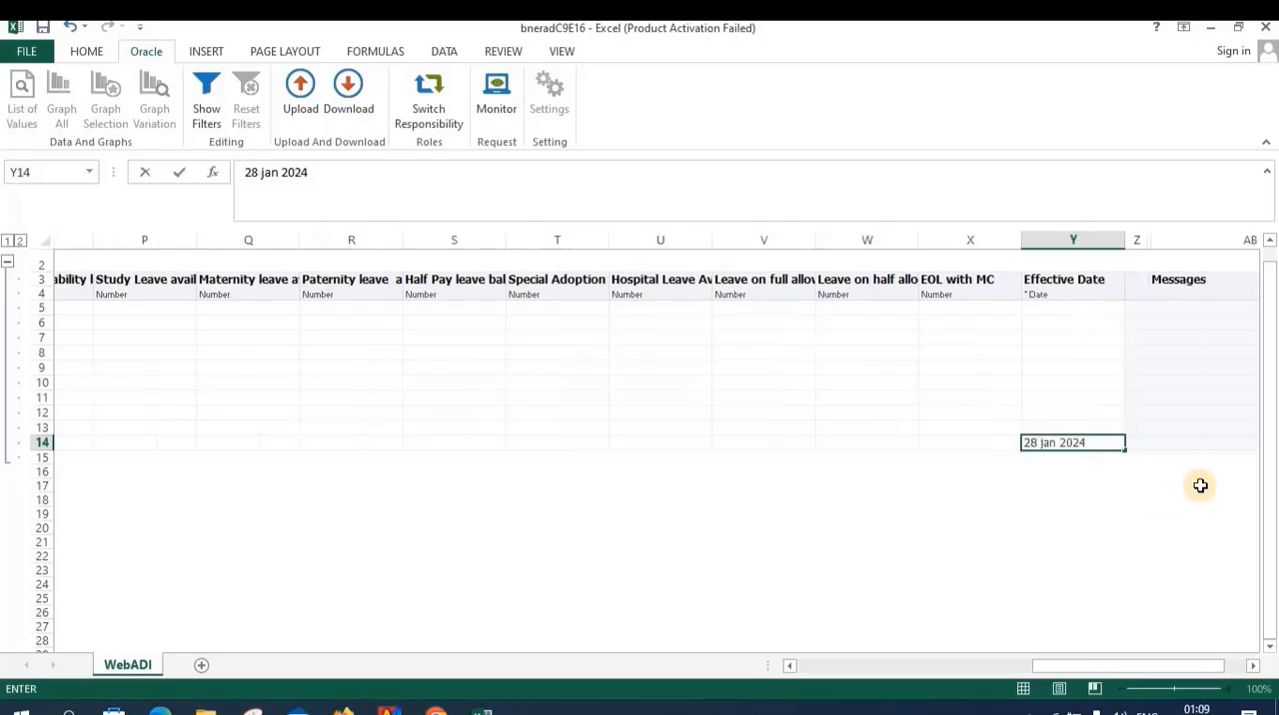
click(632, 441)
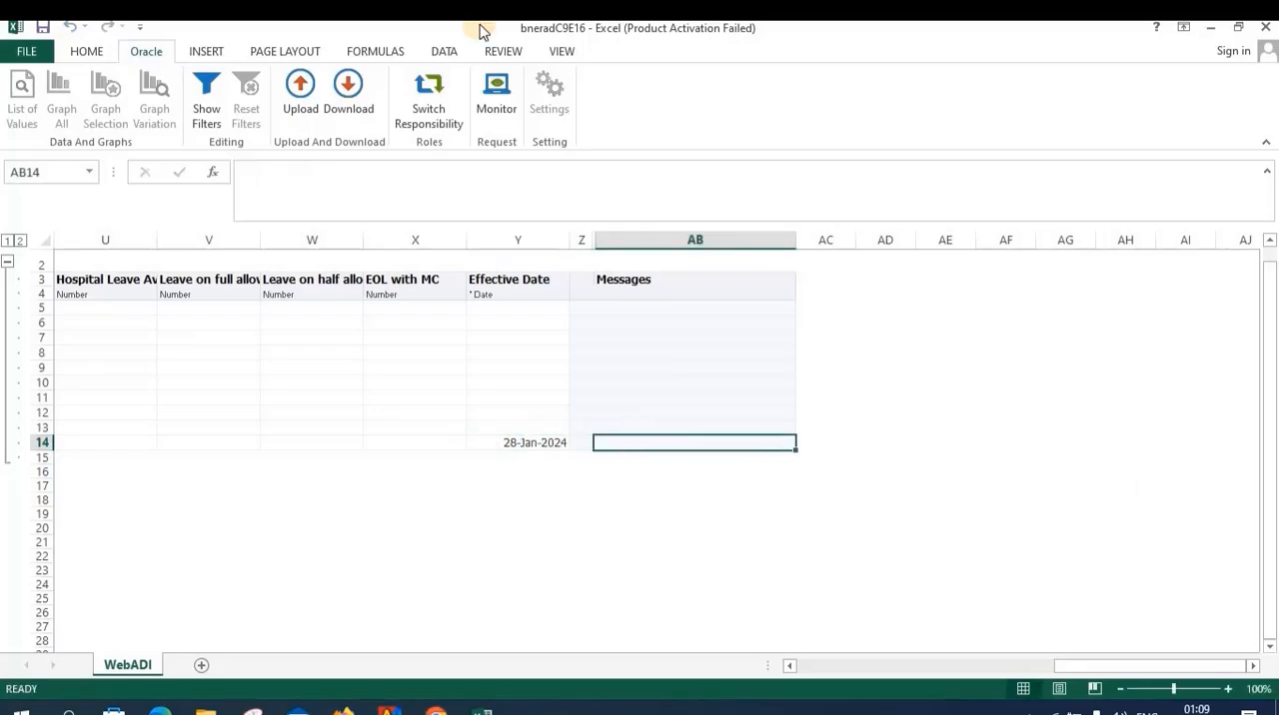
Upload only the flagged rows of the leave balance sheet with validation before upload, and return to the spreadsheet
click(303, 88)
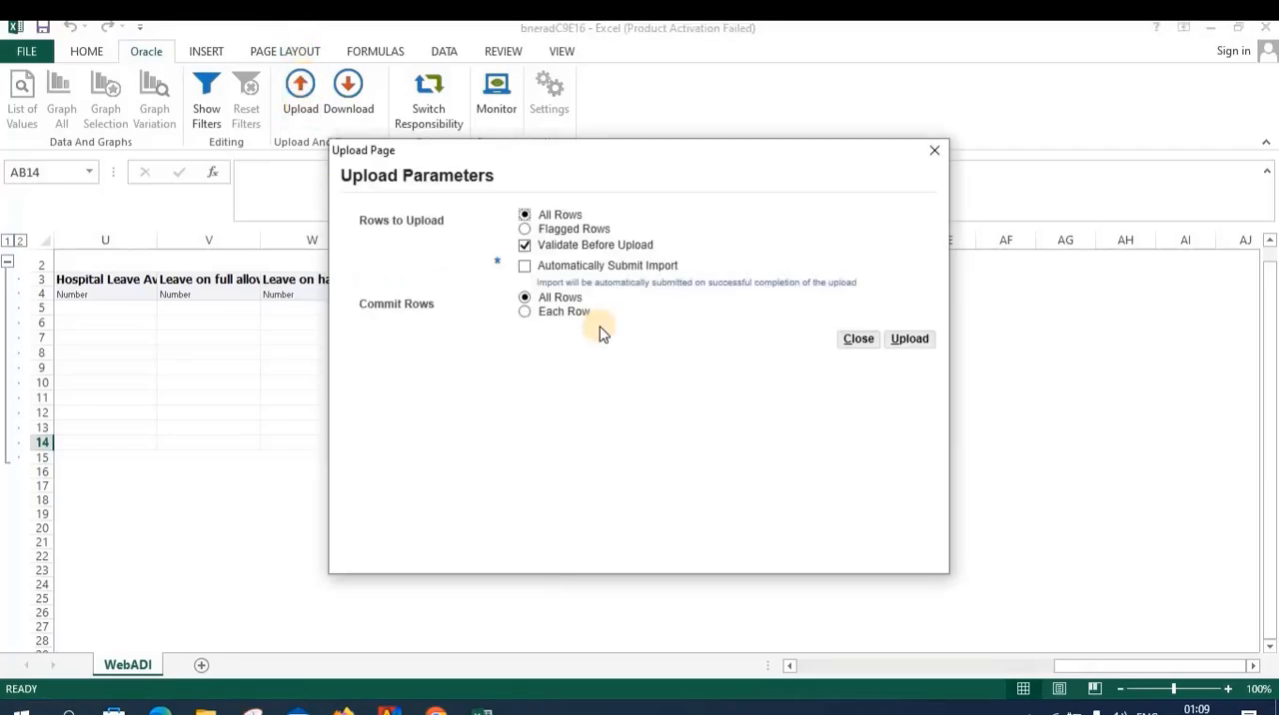
click(524, 228)
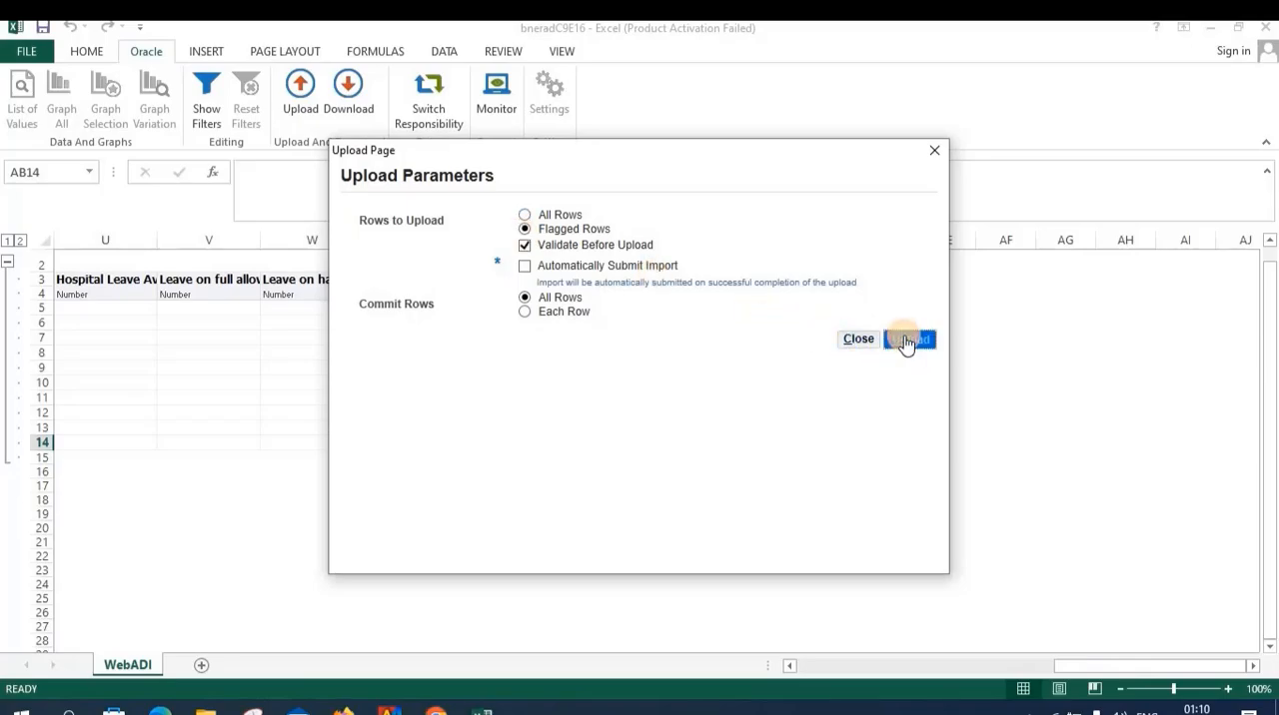
click(905, 340)
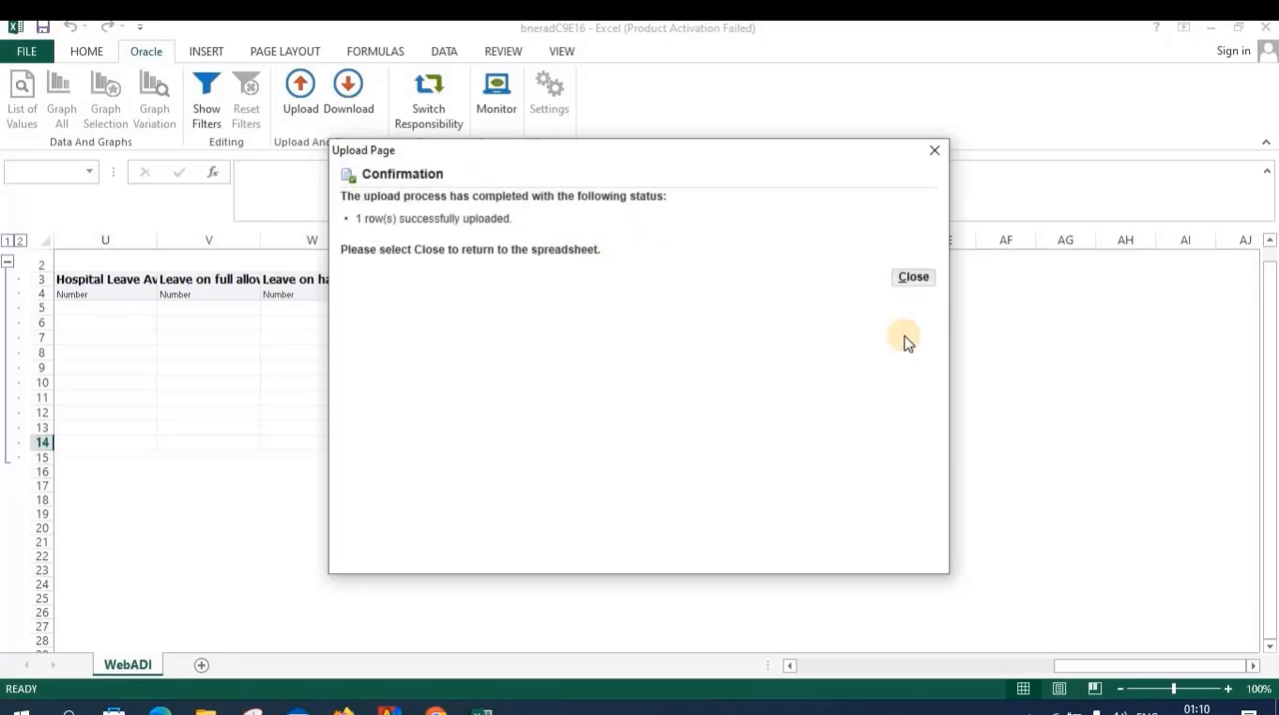
click(915, 278)
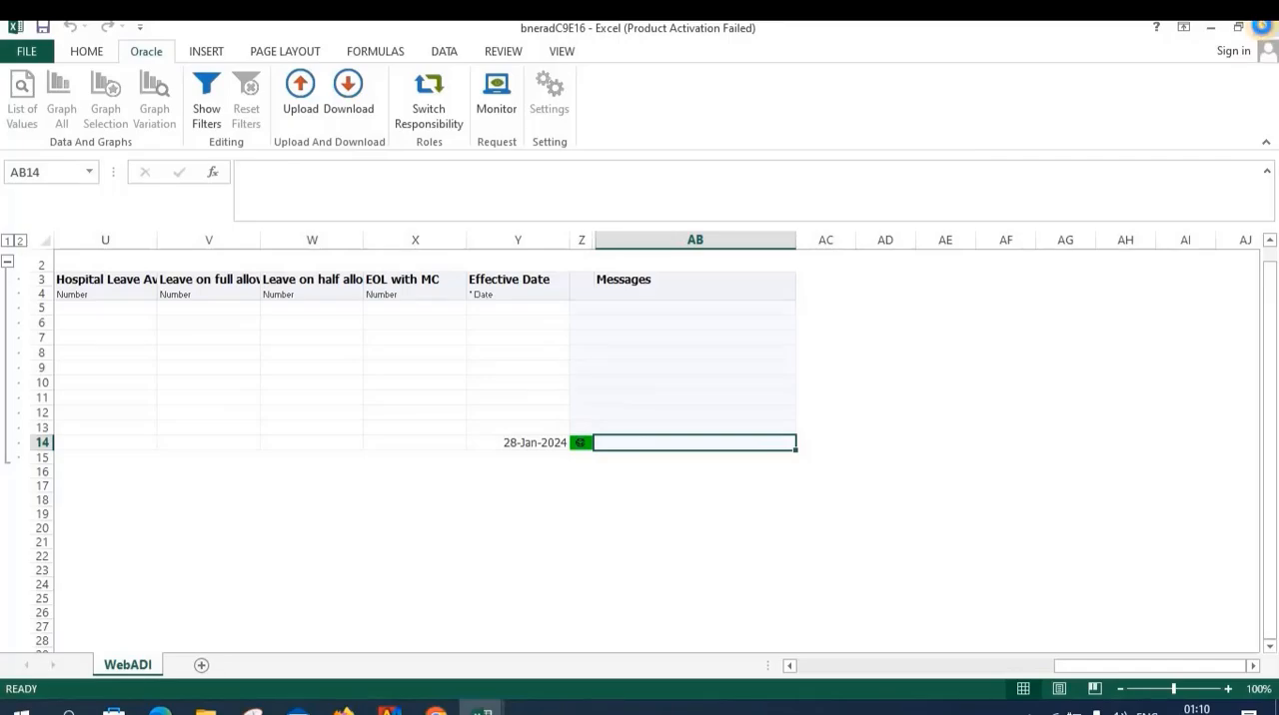
Close the WebADI workbook saving its changes, then close the leftover E-Business Suite home page in the browser
click(1265, 27)
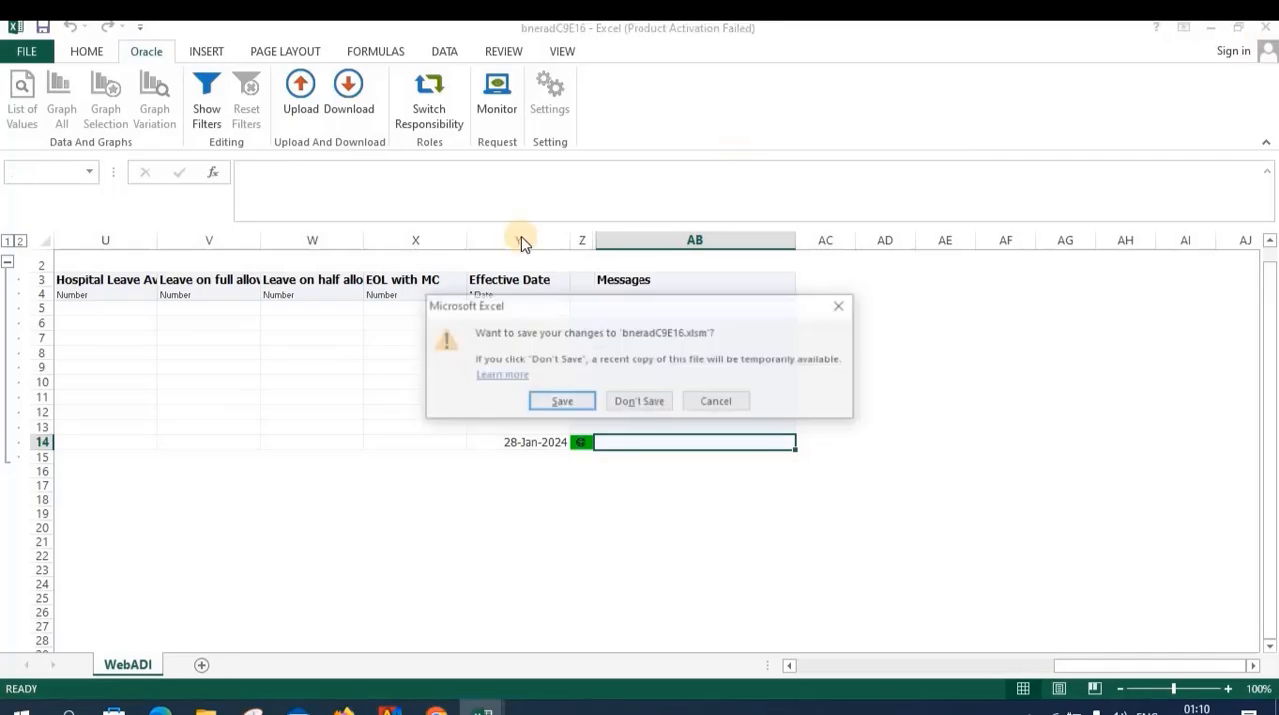
click(559, 403)
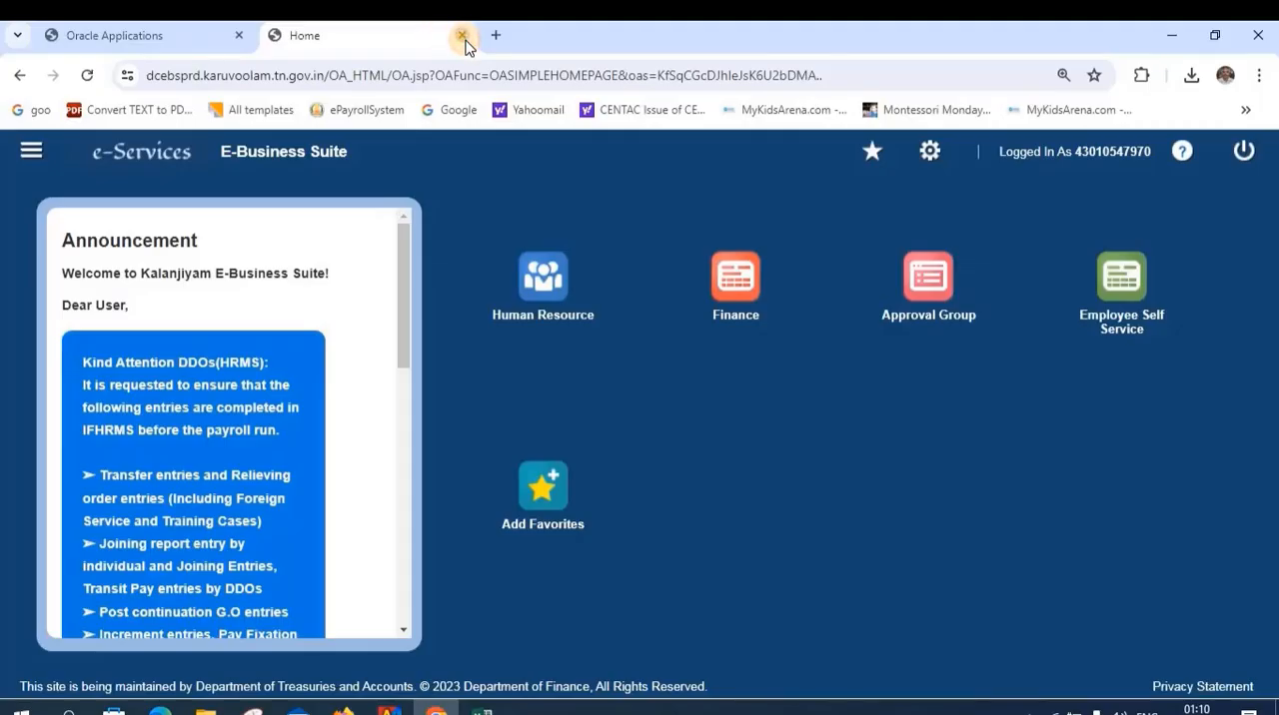
click(462, 36)
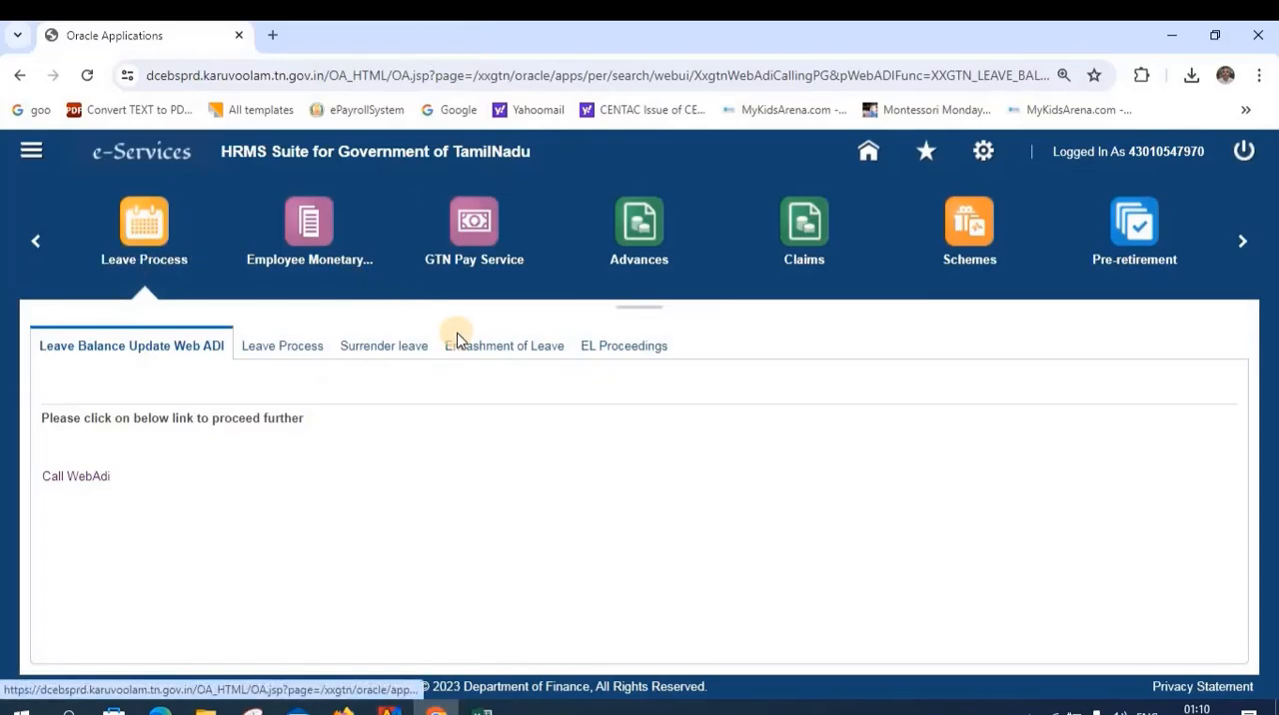
Search for the retired Head Master by employee ID in the Encashment of EL section of Encashment of Leave
click(481, 350)
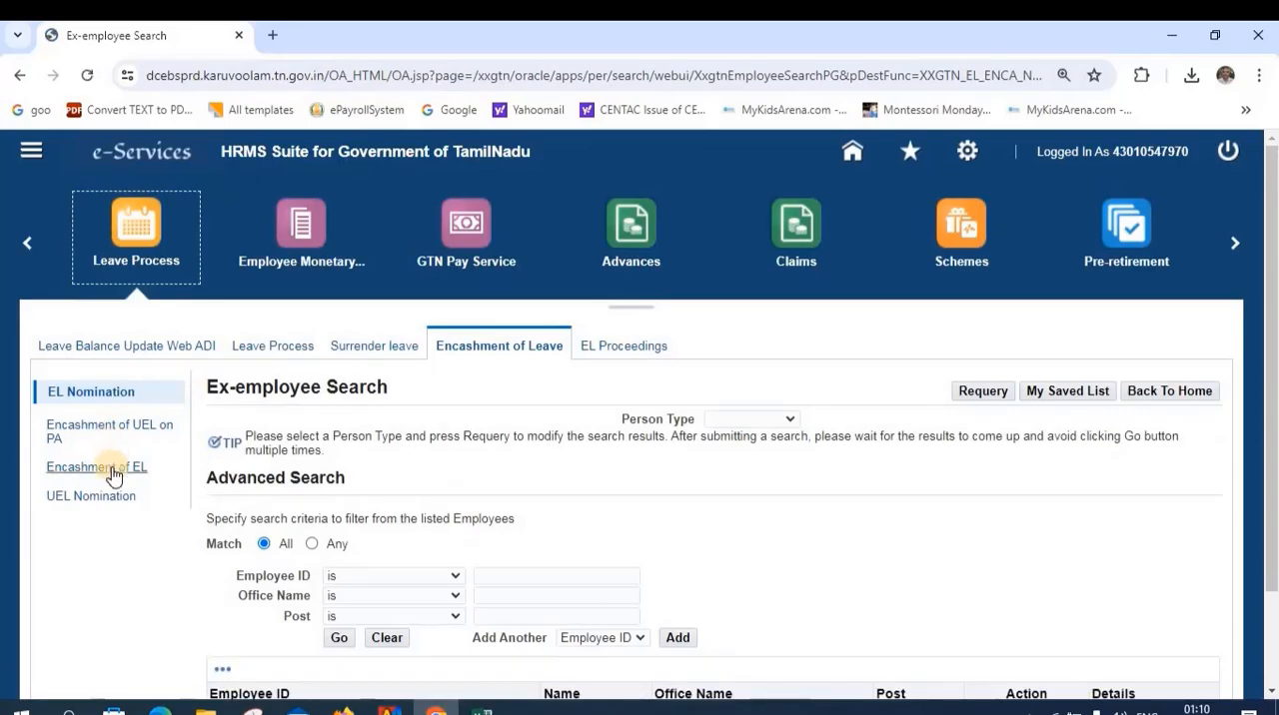
click(112, 469)
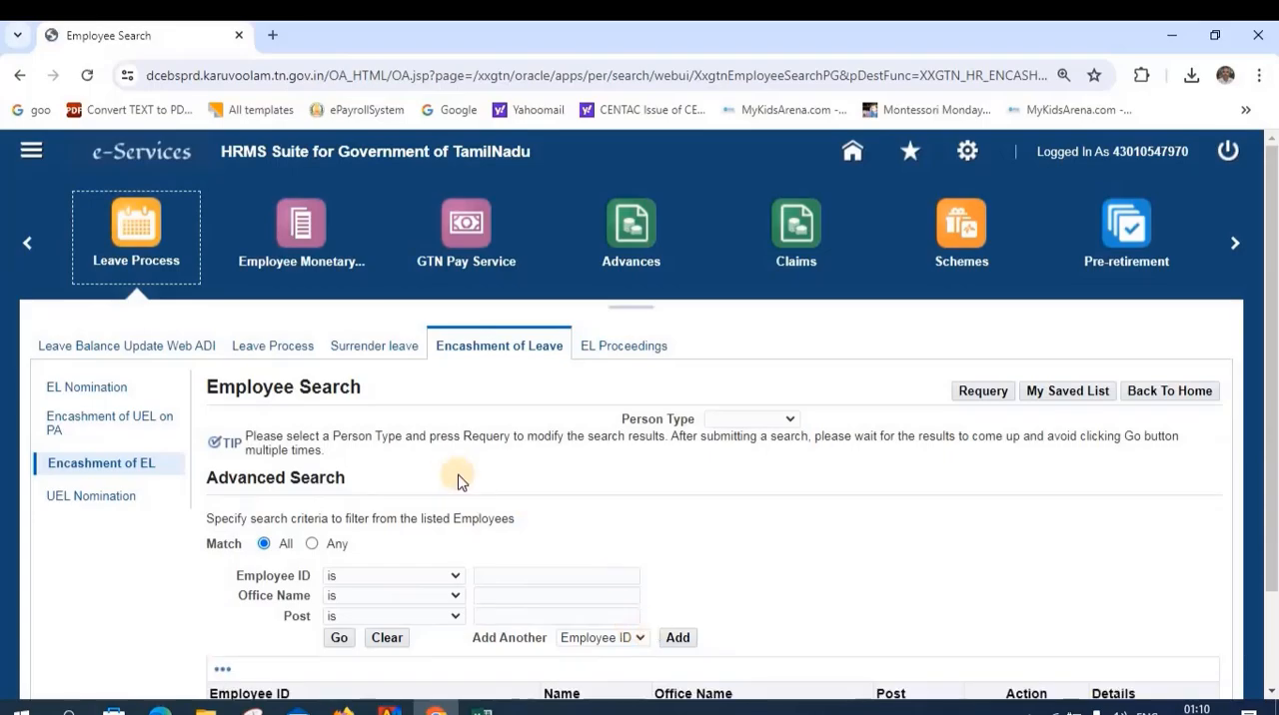
click(496, 576)
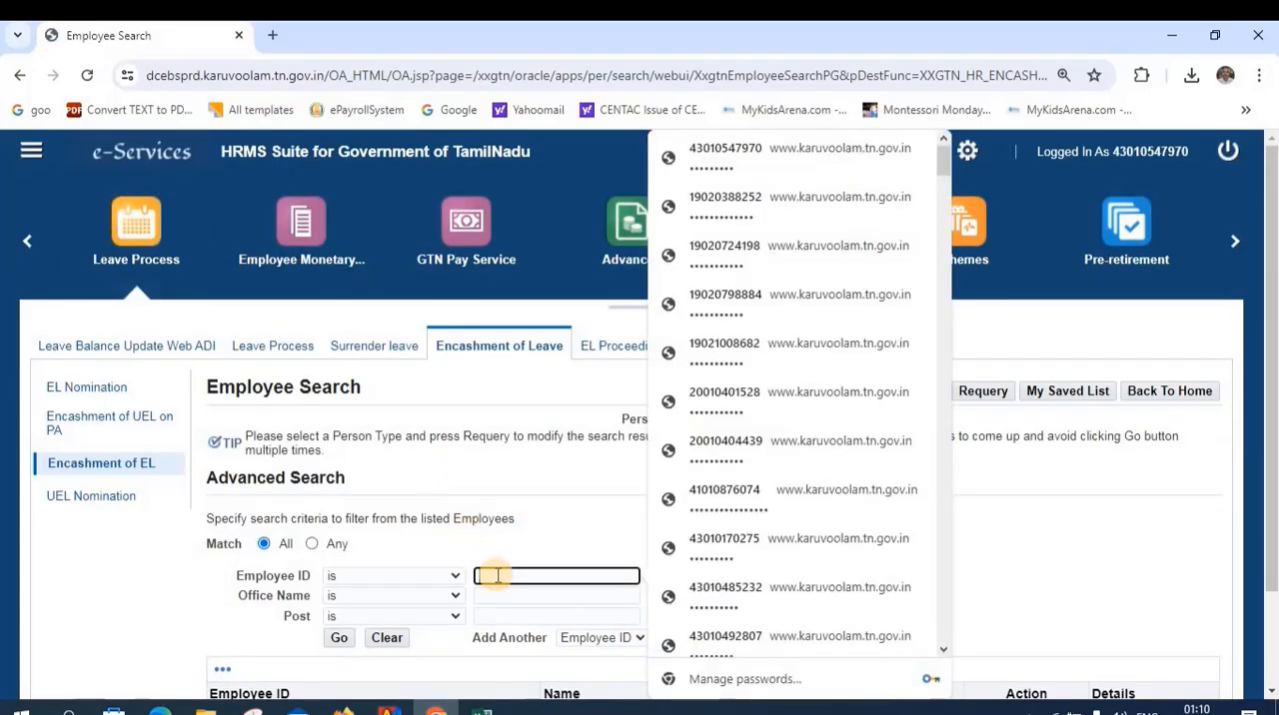
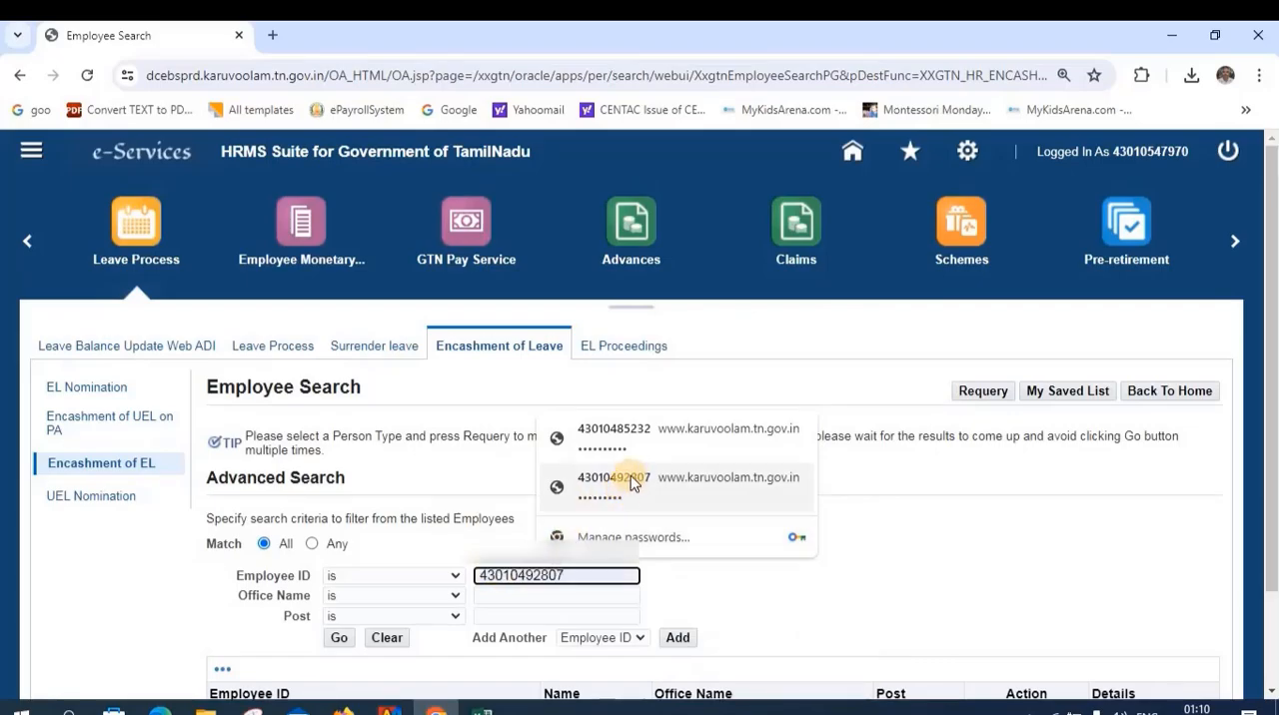
click(631, 482)
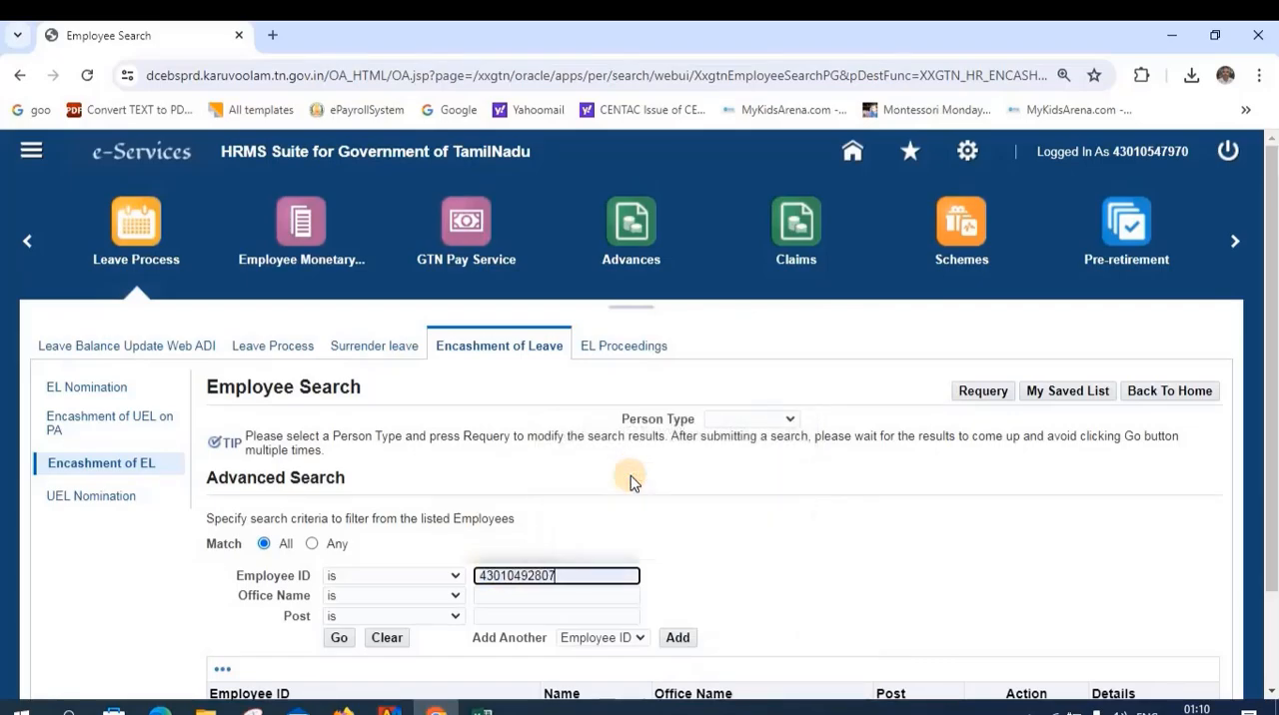
click(338, 640)
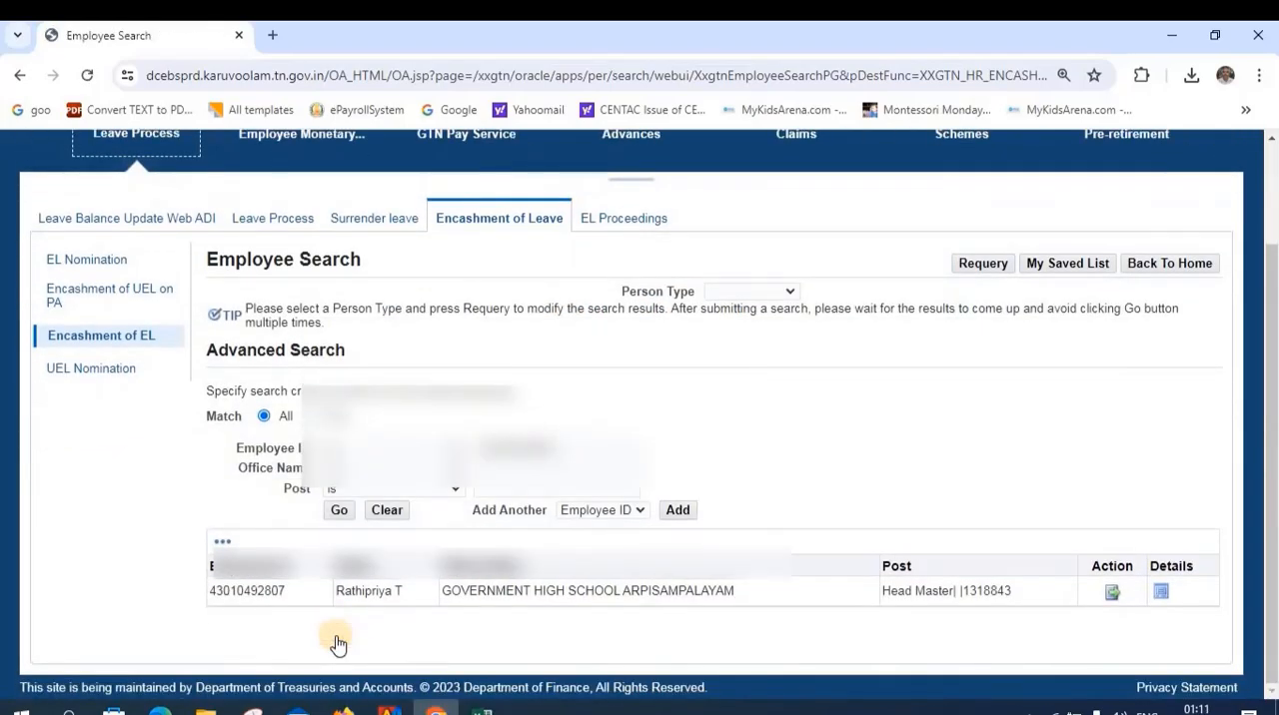
Start a new earned leave encashment entry for the Head Master found and check the number of leaves available
click(1114, 596)
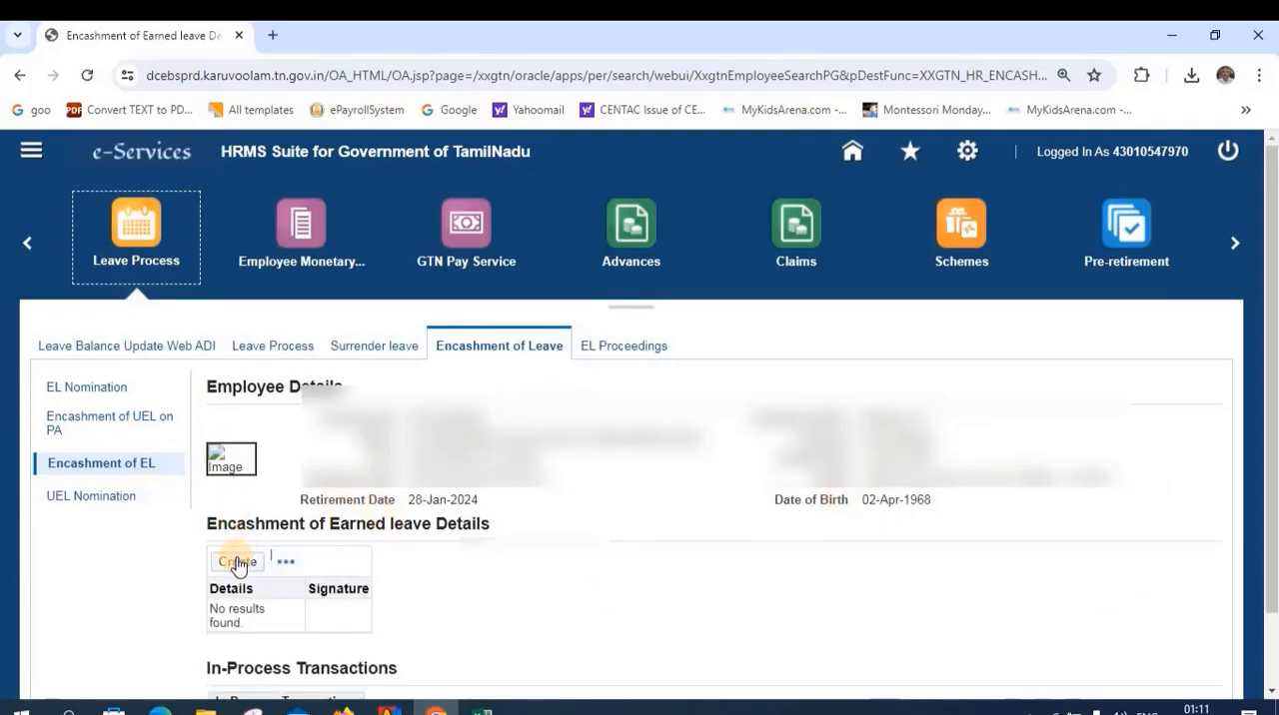
click(239, 561)
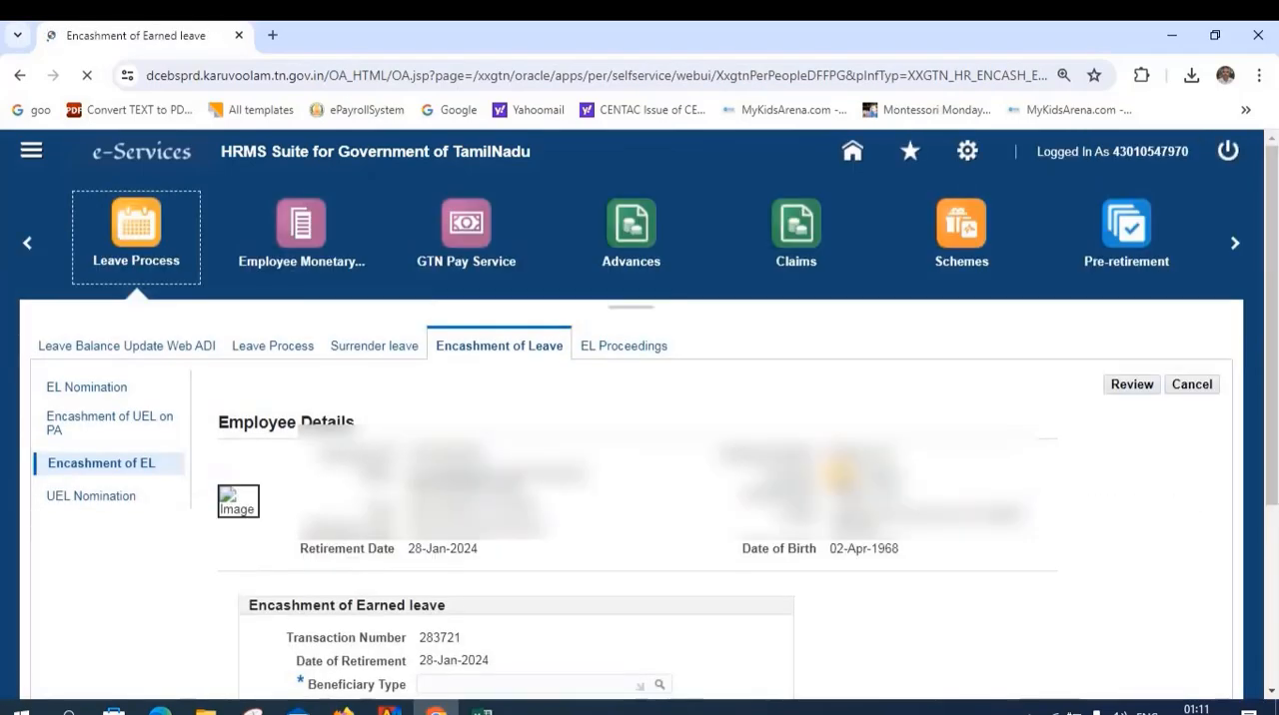
scroll(839, 474, down, 2)
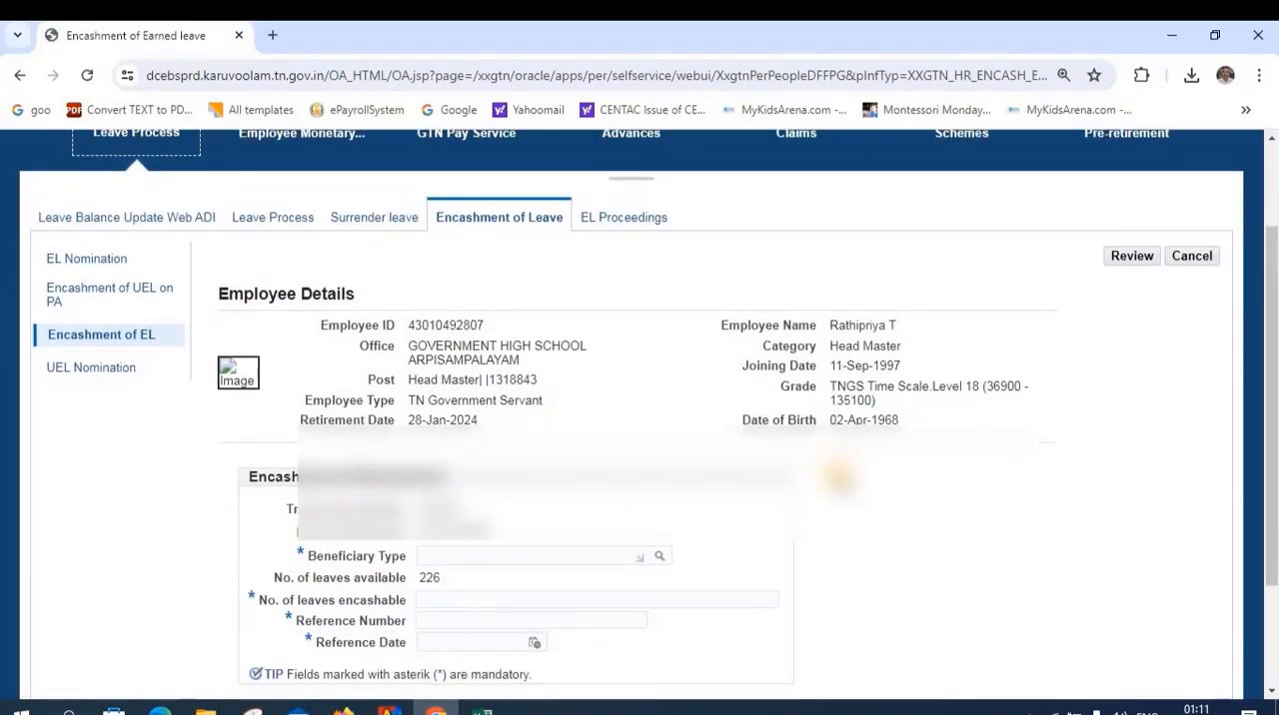
scroll(839, 474, down, 2)
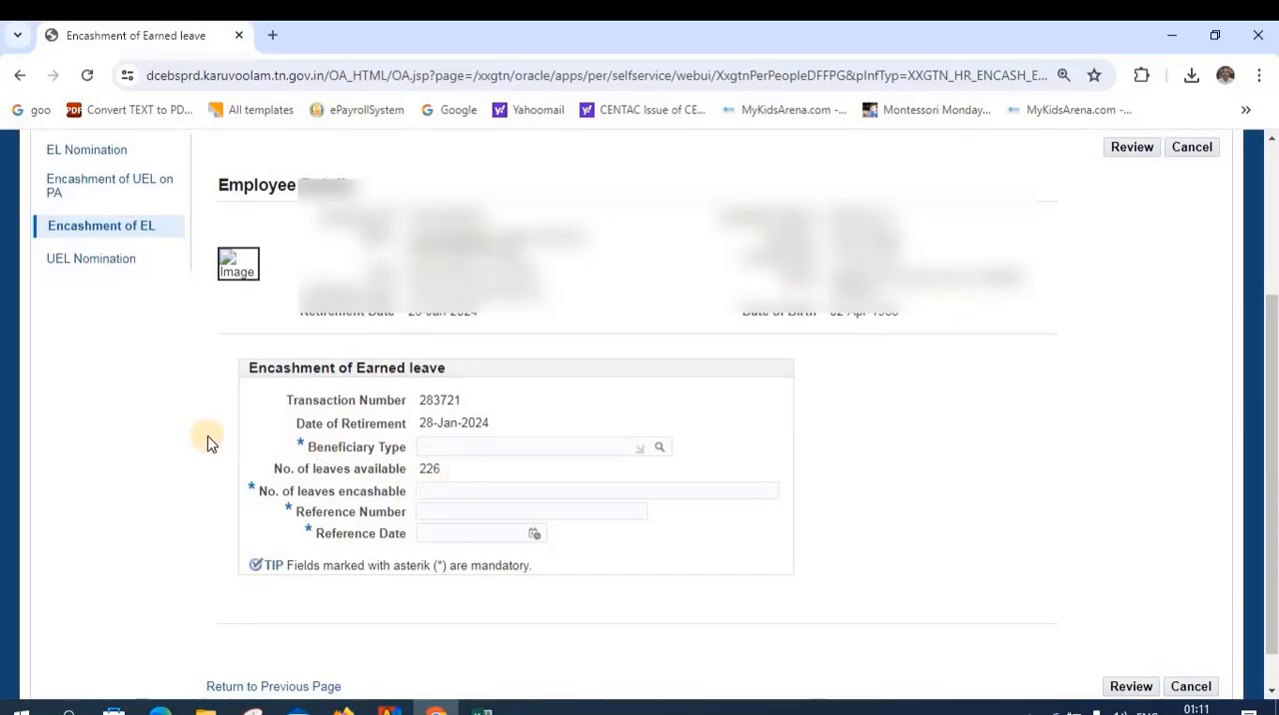
scroll(207, 442, up, 2)
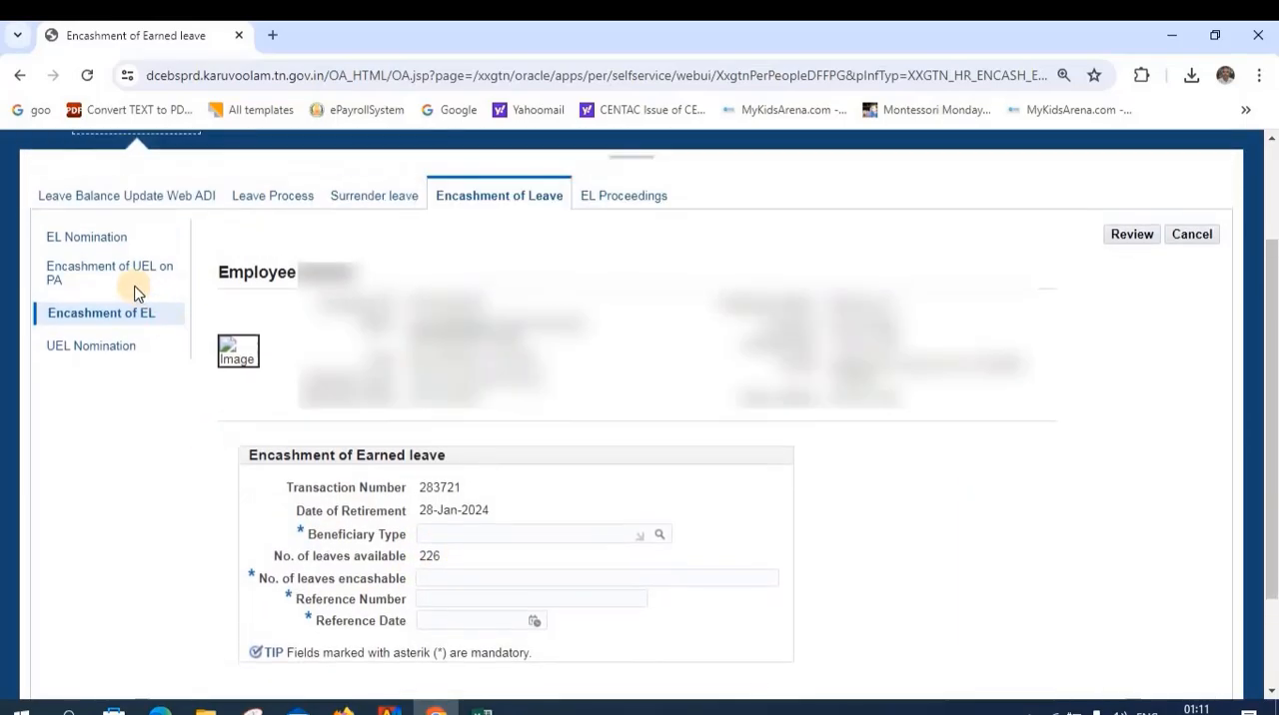
Search for the retired Head Master by employee ID in the EL Nomination section of Encashment of Leave
click(93, 242)
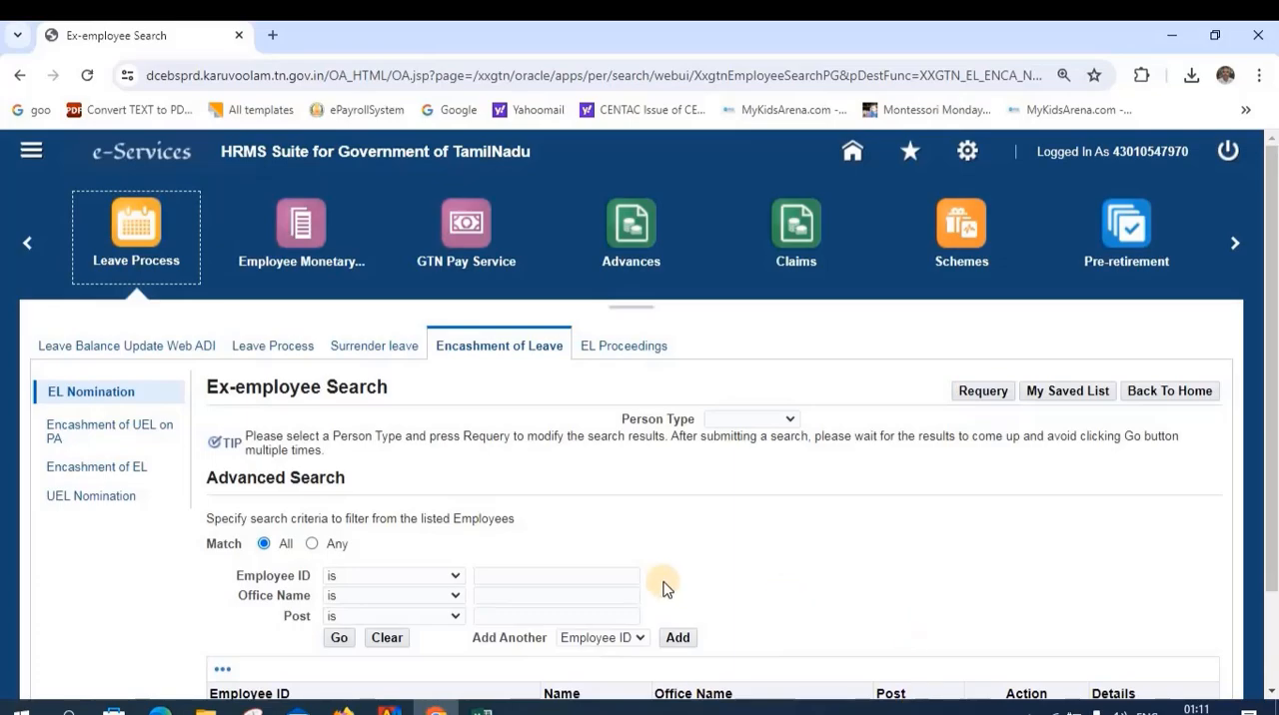
click(519, 581)
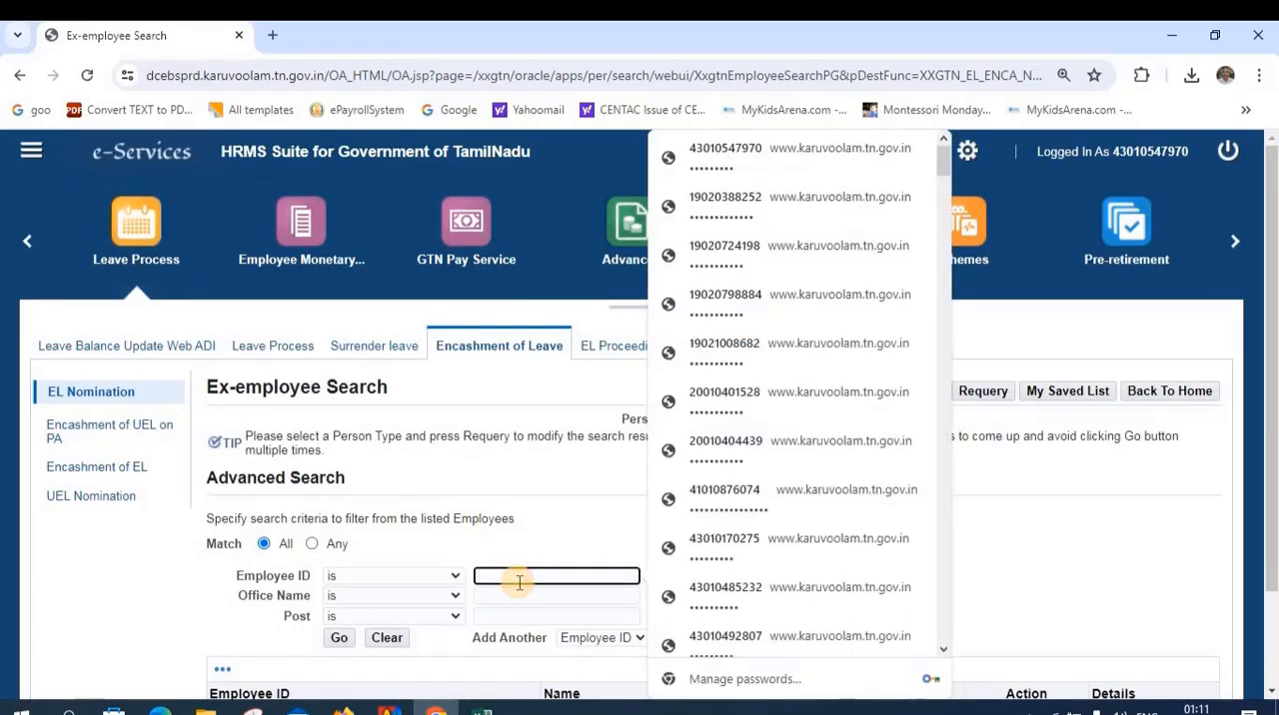
text(43)
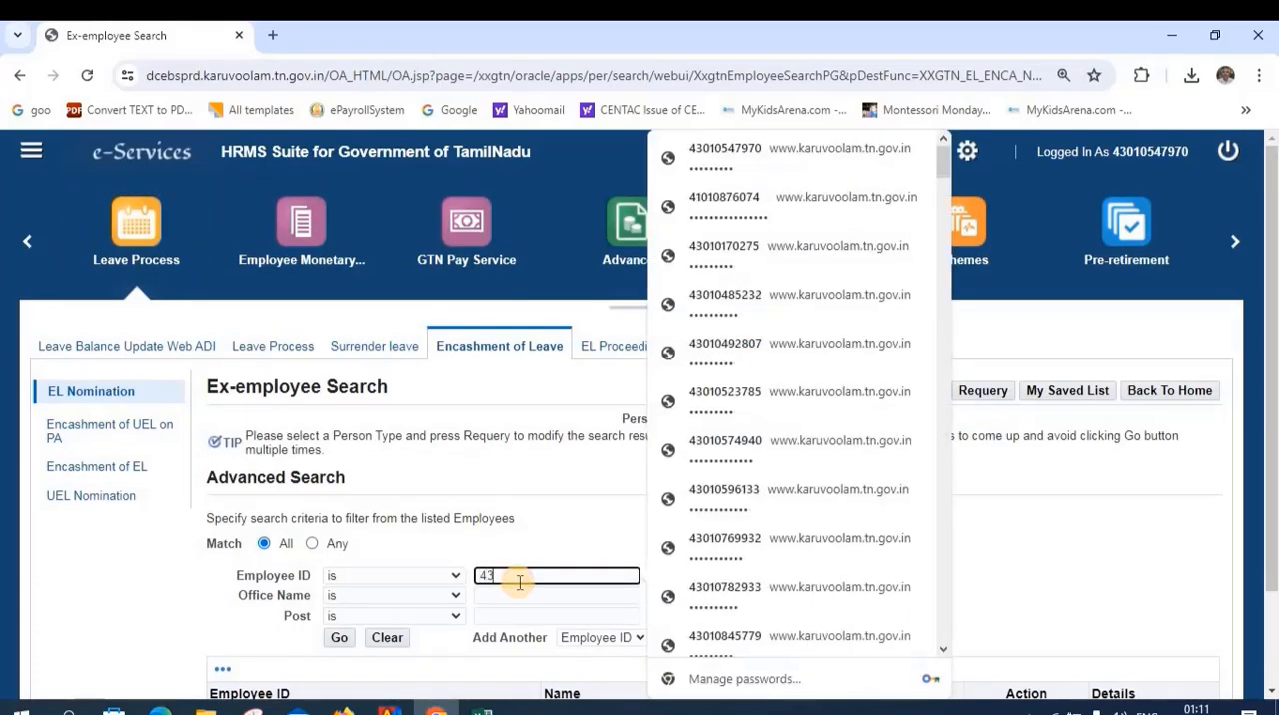
text(01)
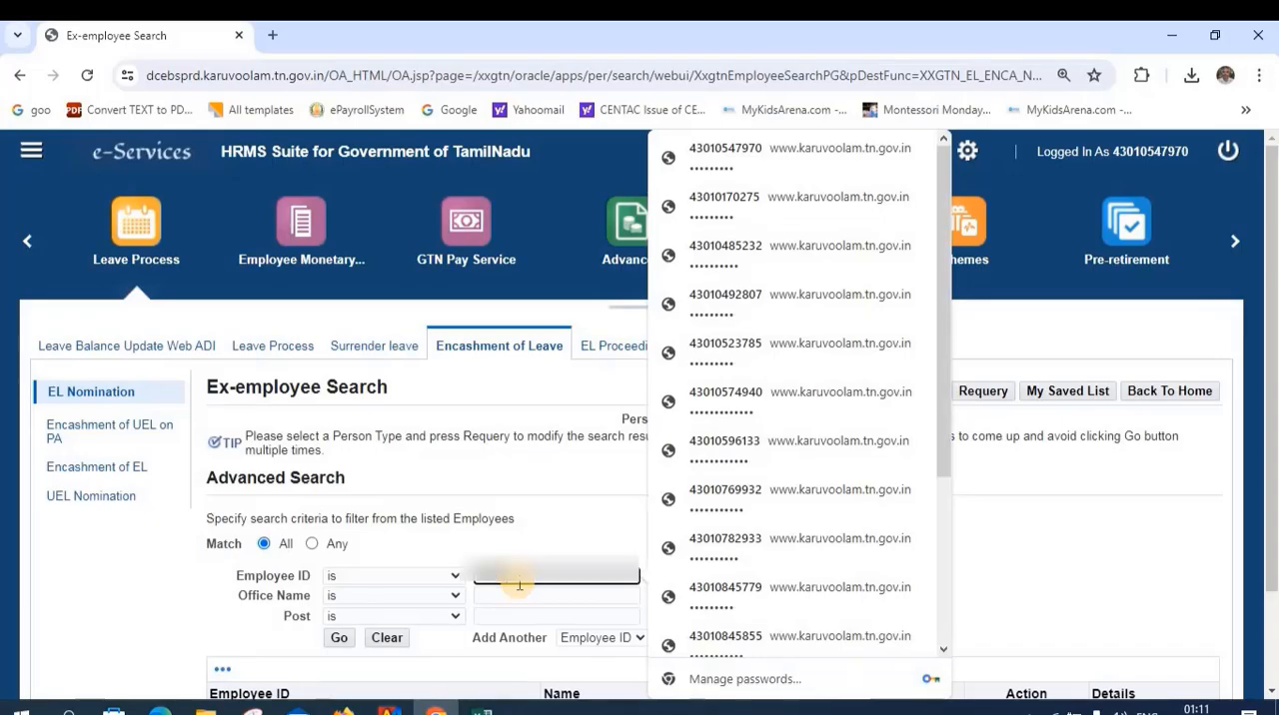
click(338, 637)
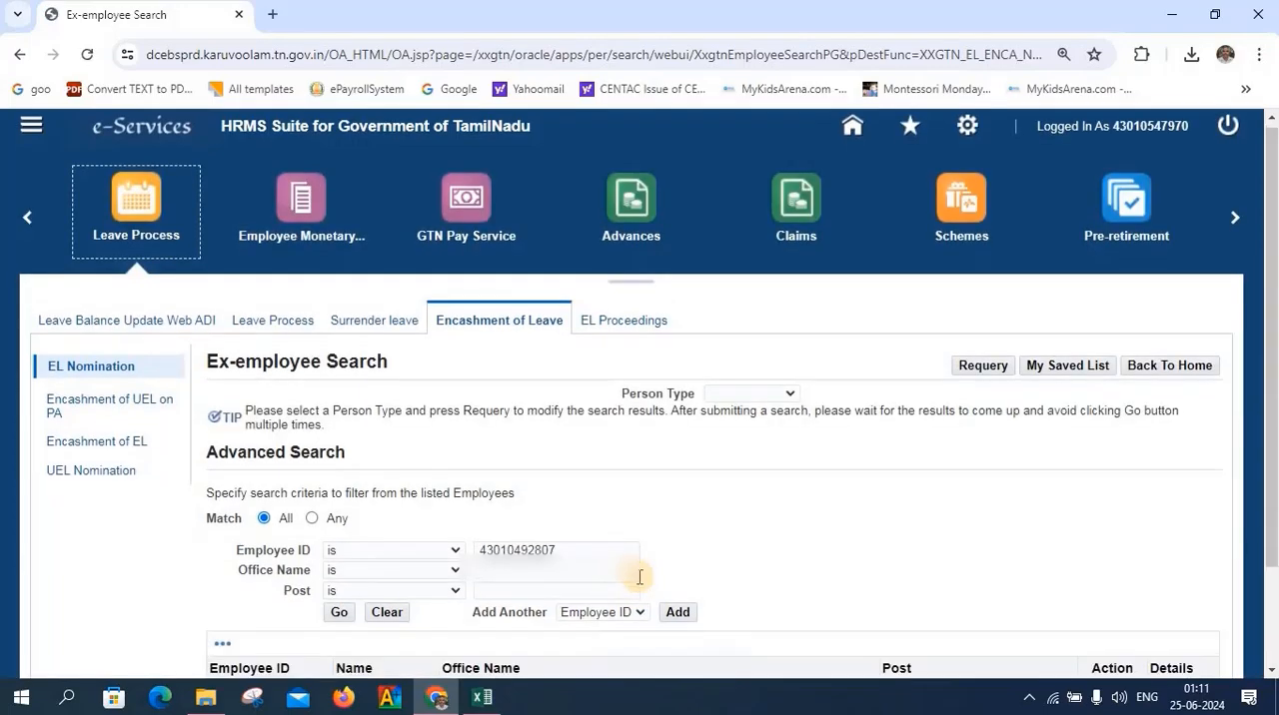
Open the Head Master's record from the search results and start a new nominee entry
scroll(642, 564, down, 1)
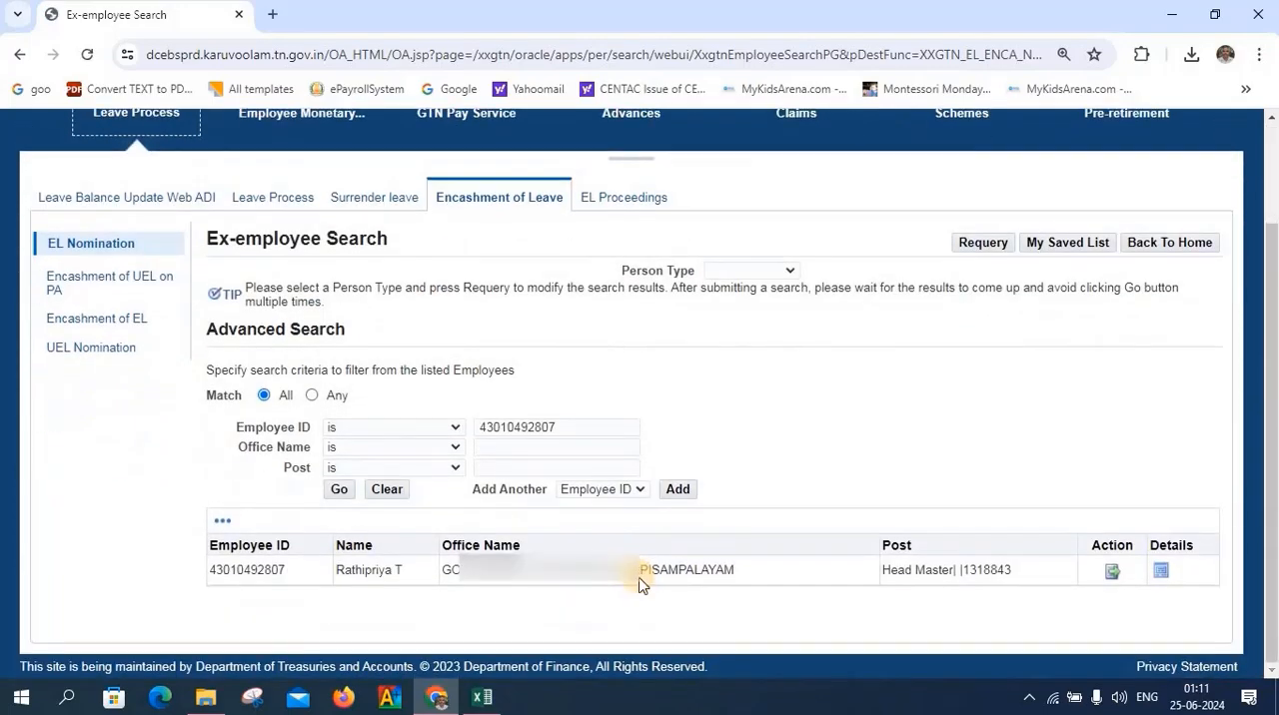
click(1112, 572)
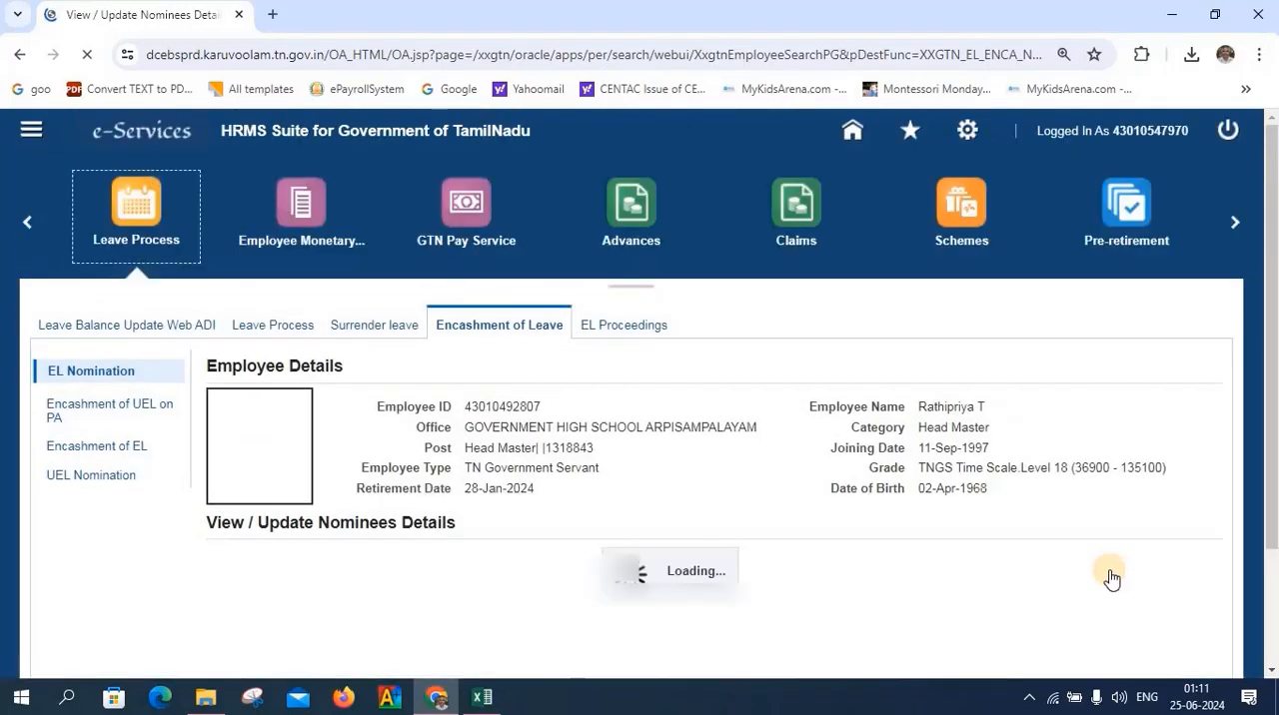
click(236, 542)
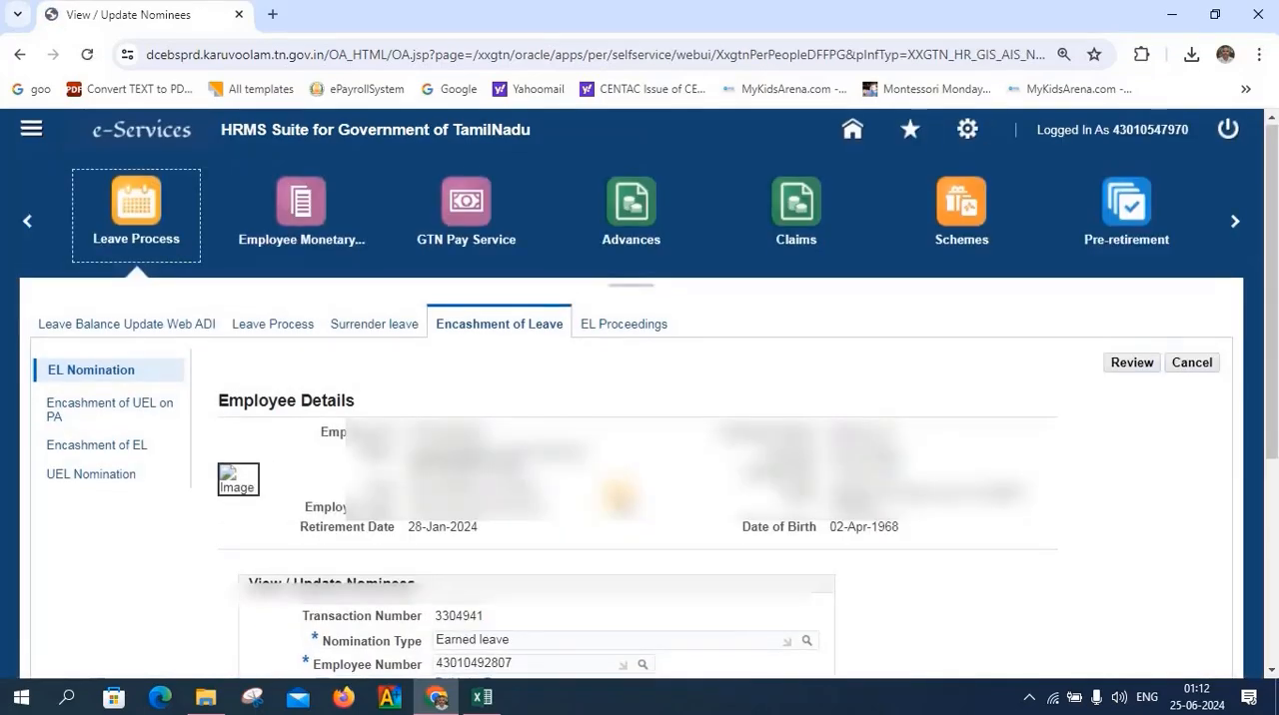
Set Is Nominee a family Member? to Yes and choose the employee's daughter as the nominee
scroll(645, 402, down, 4)
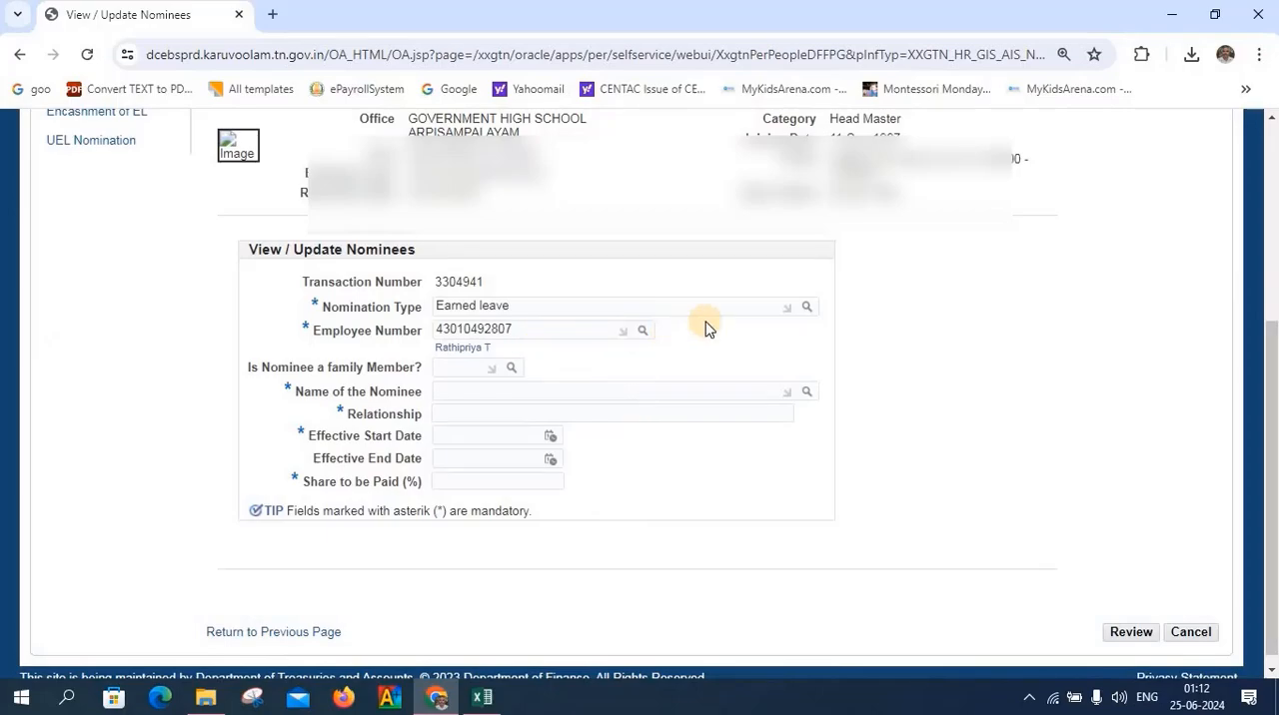
click(509, 370)
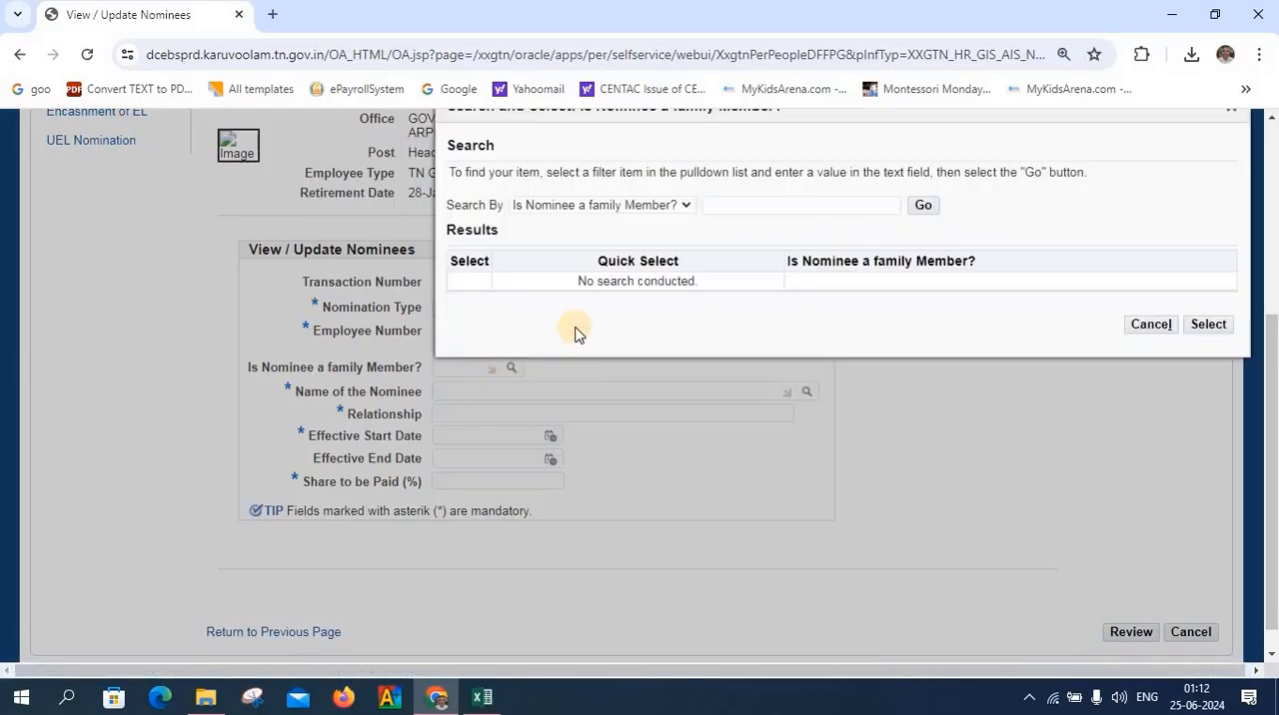
click(924, 209)
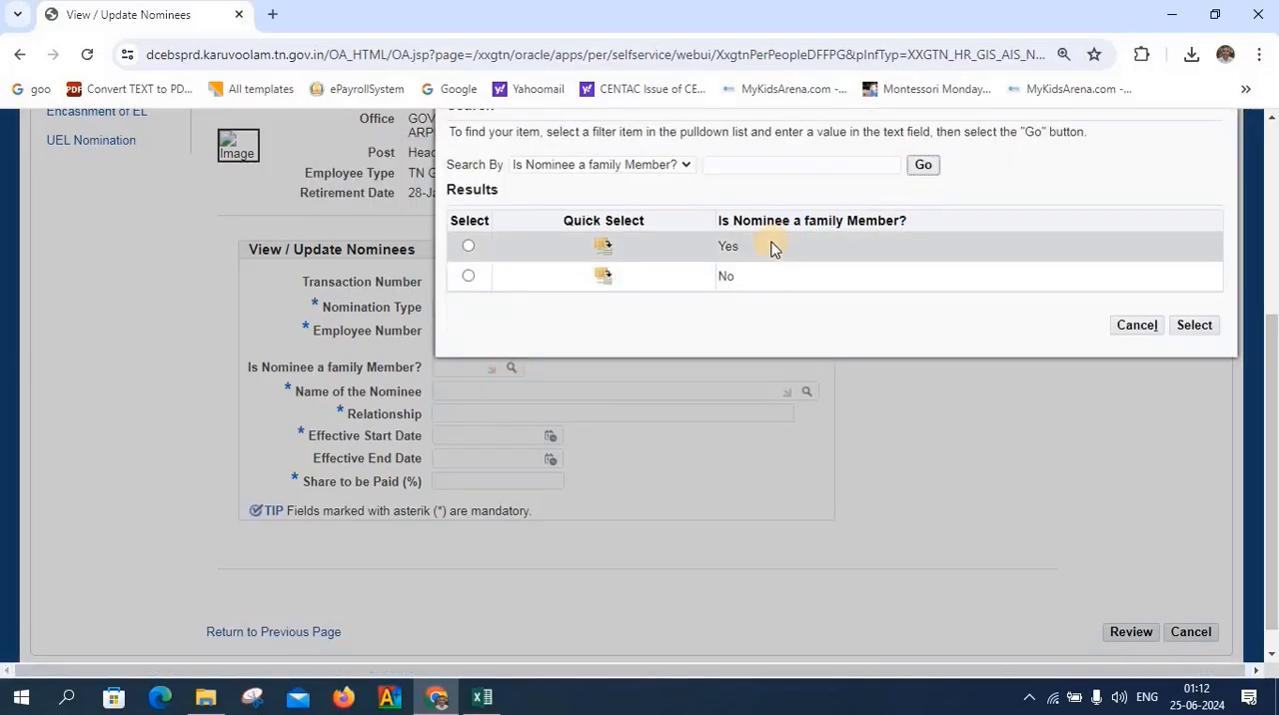
click(603, 246)
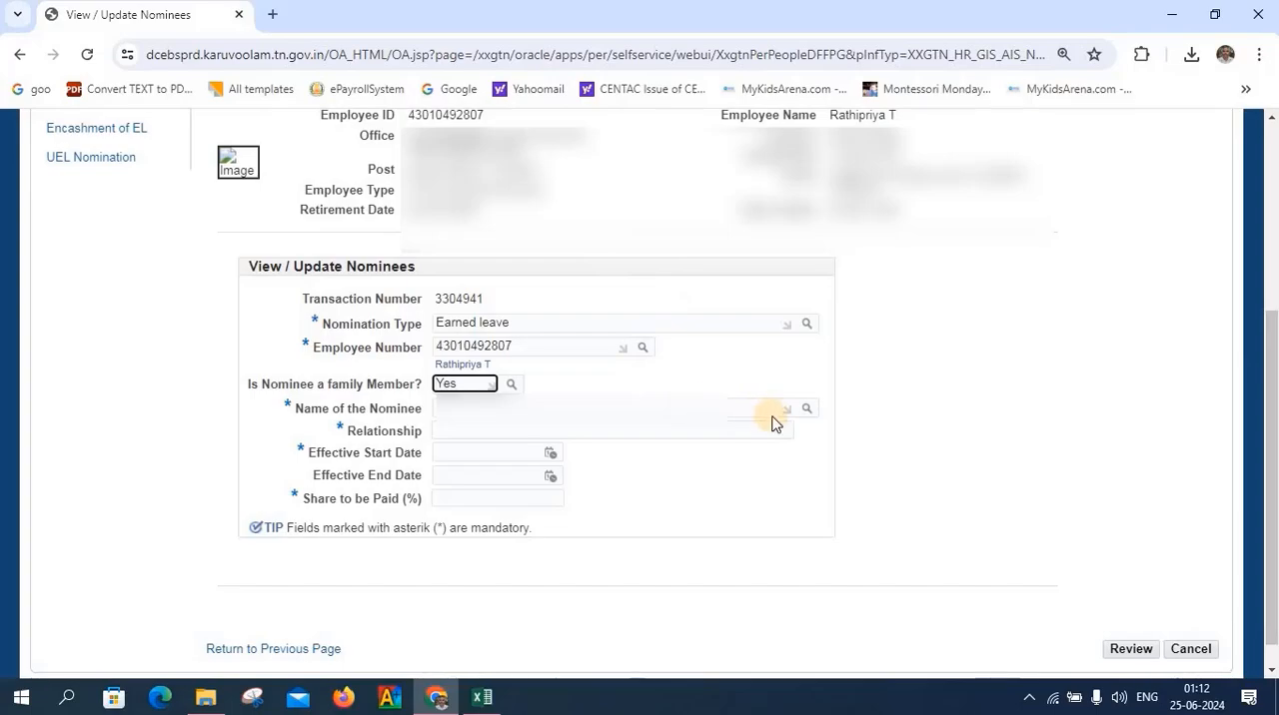
click(806, 410)
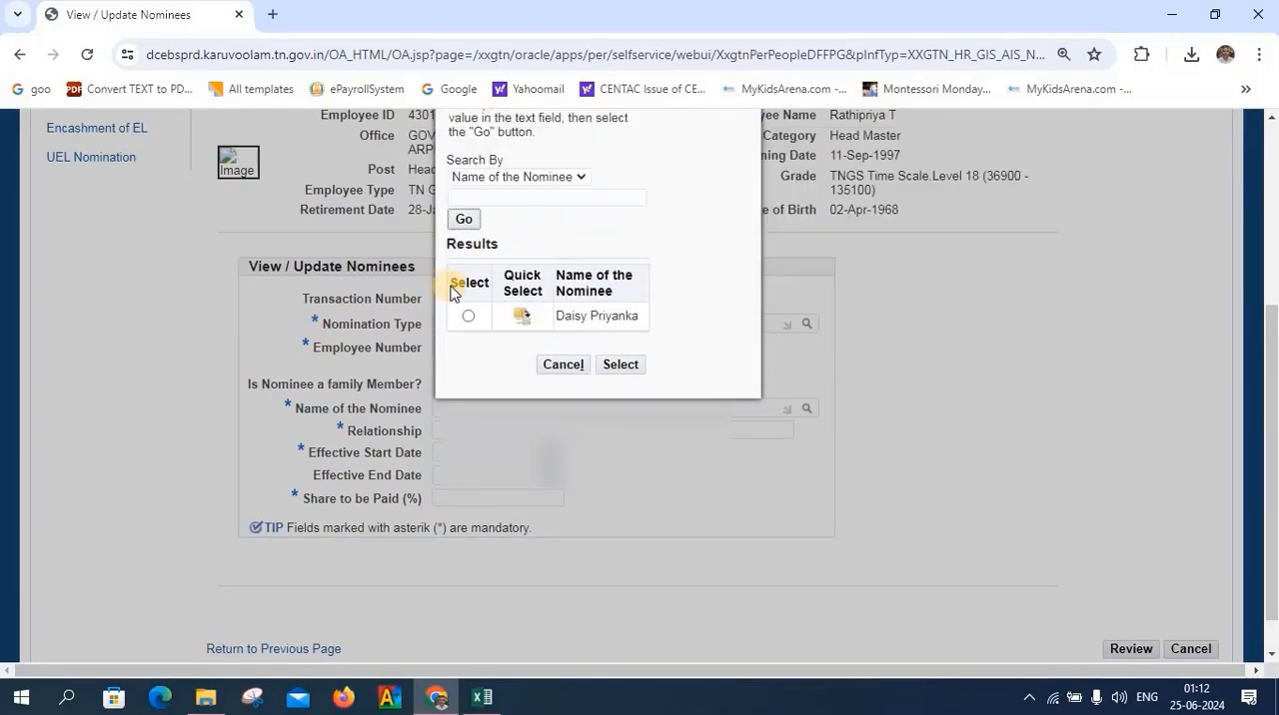
click(524, 318)
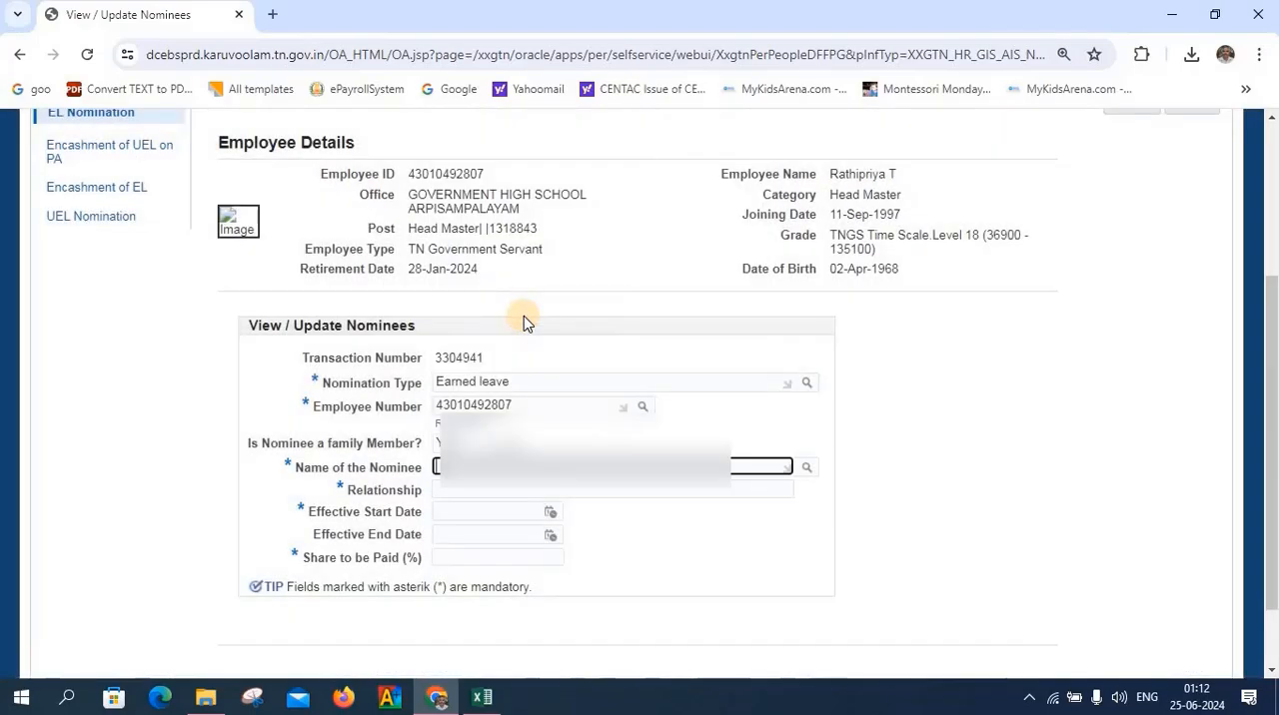
Set the nomination's effective start date to 28-Jan-2024
click(549, 516)
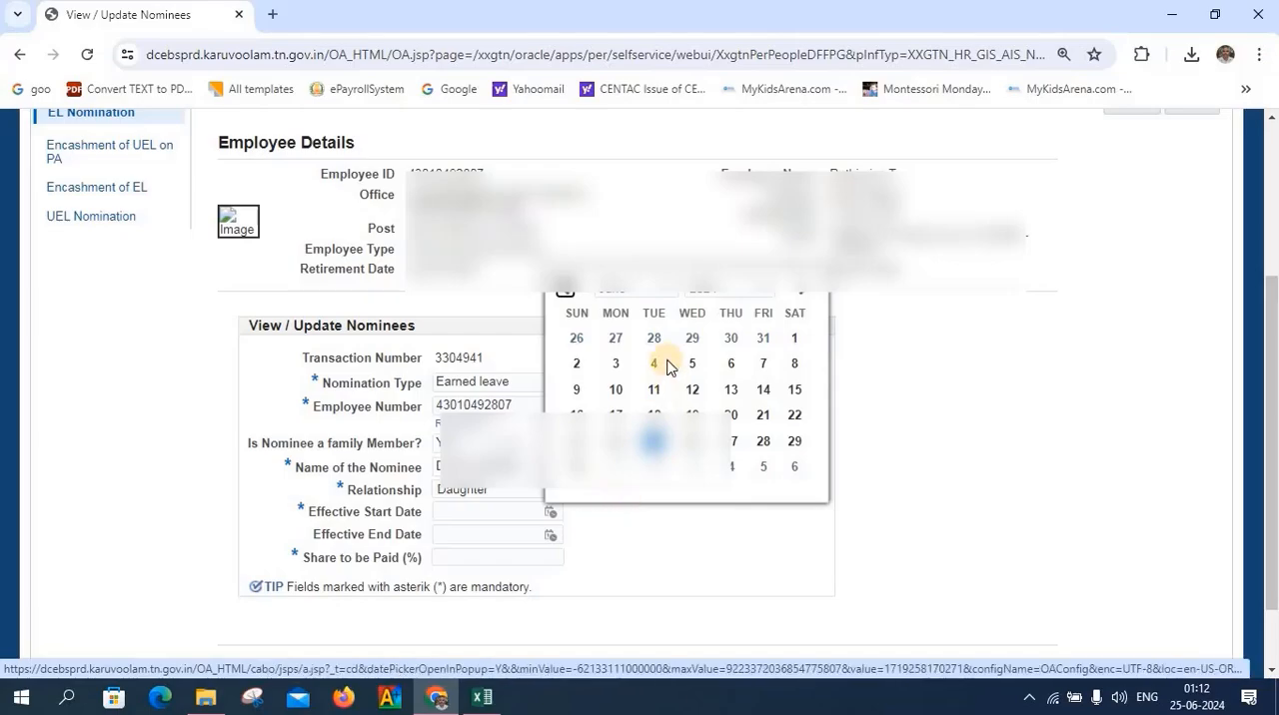
click(667, 293)
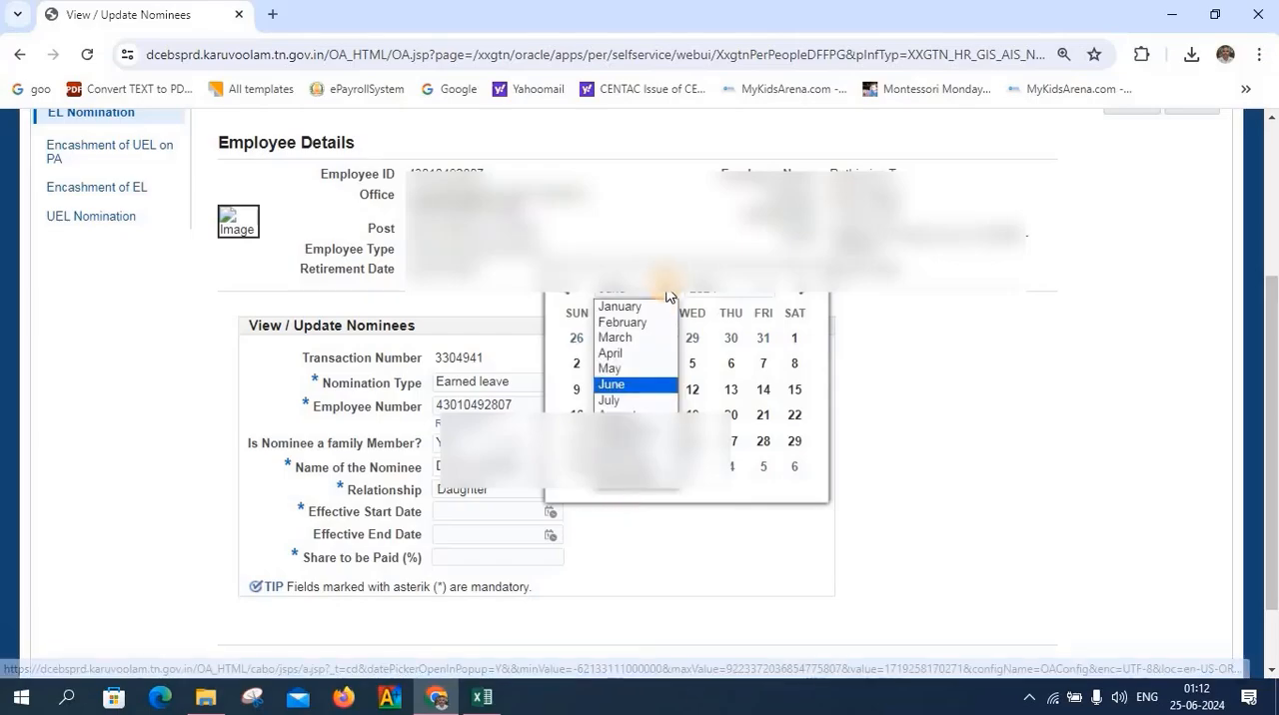
click(607, 309)
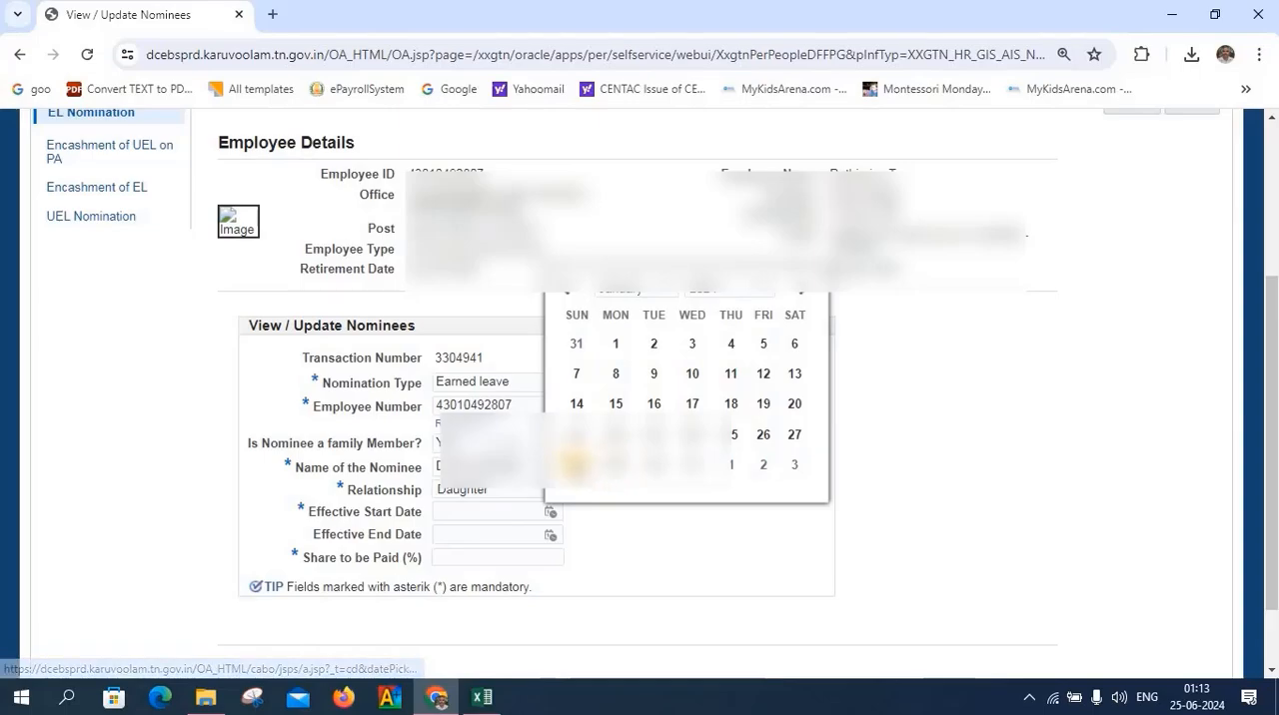
click(573, 464)
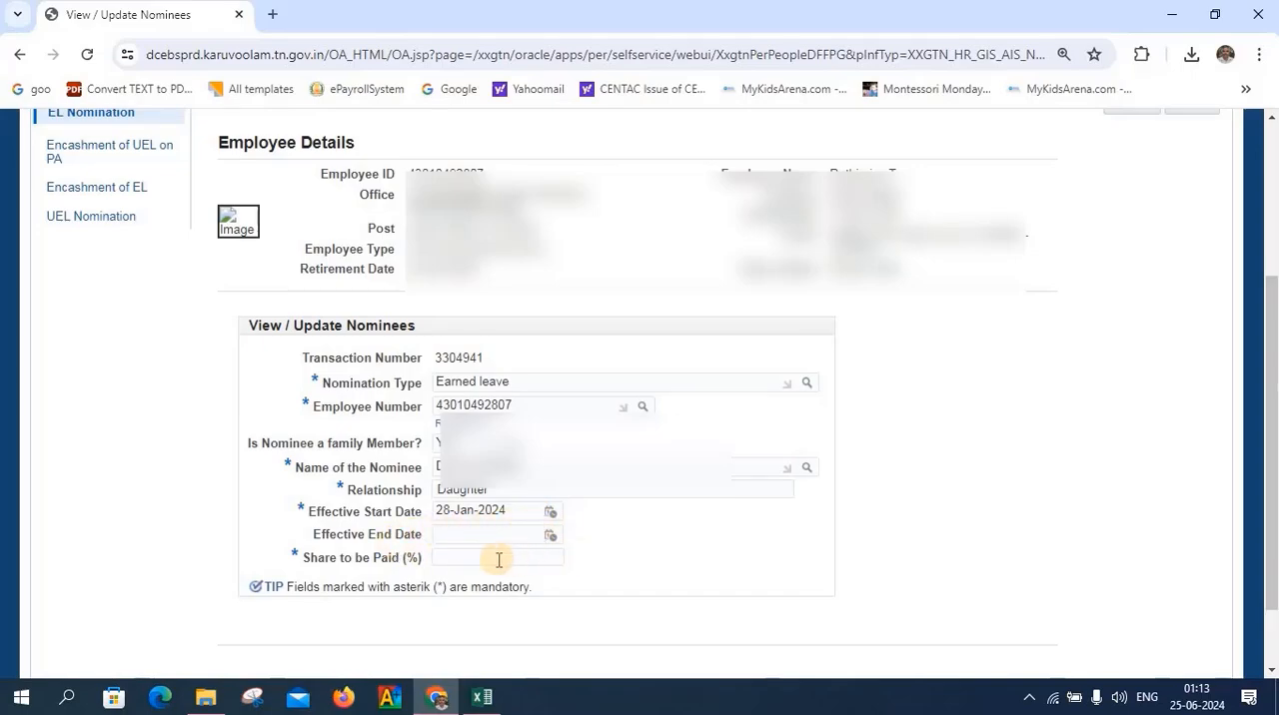
Set the nominee's share to be paid to 100 percent
click(450, 558)
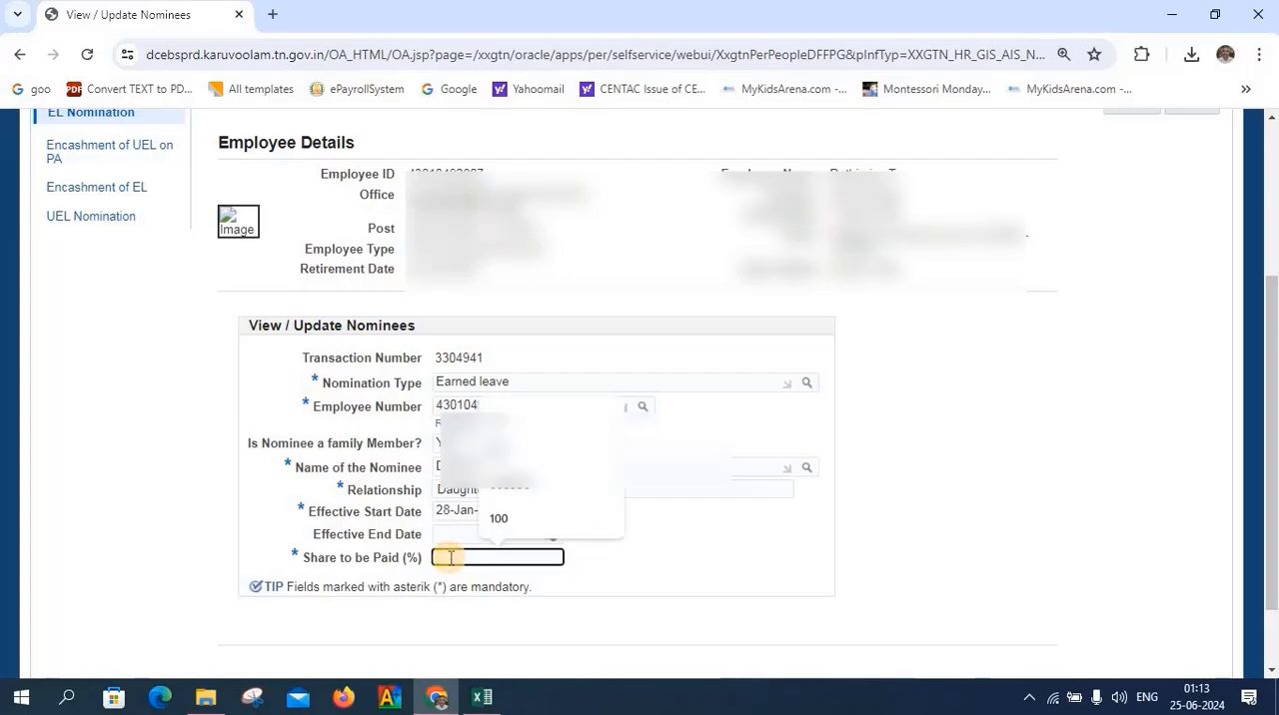
text(1)
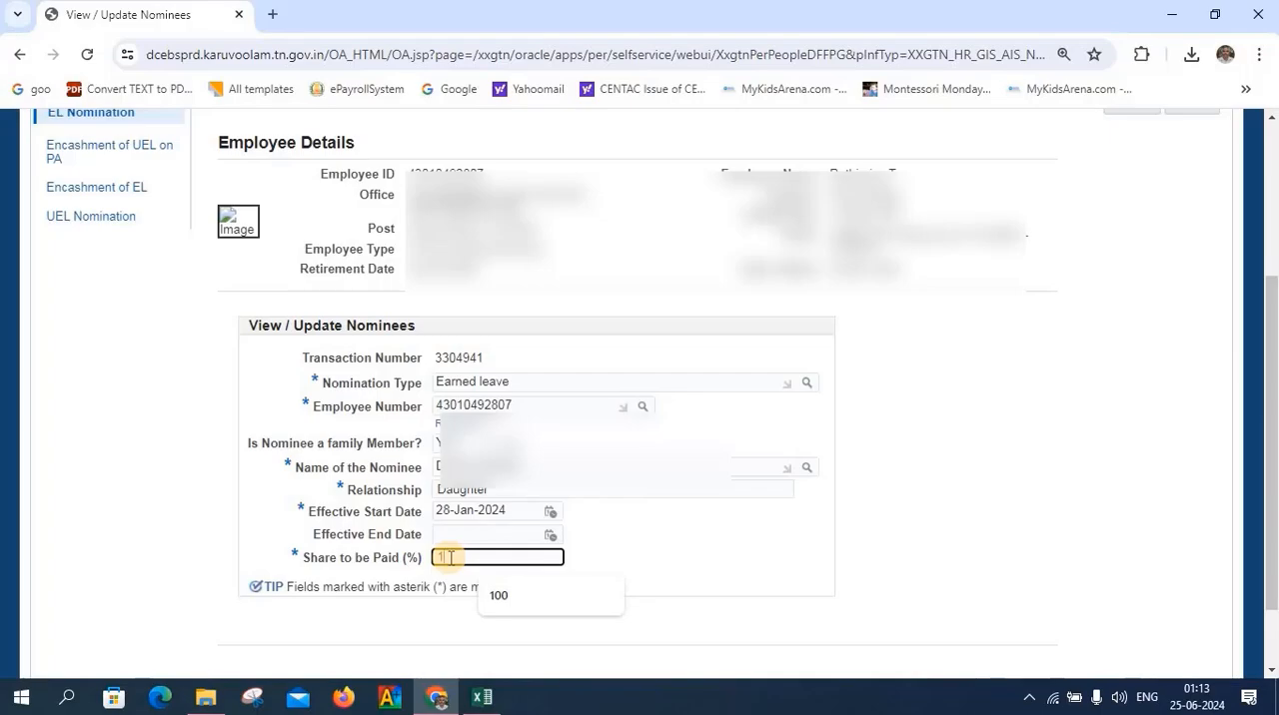
text(00)
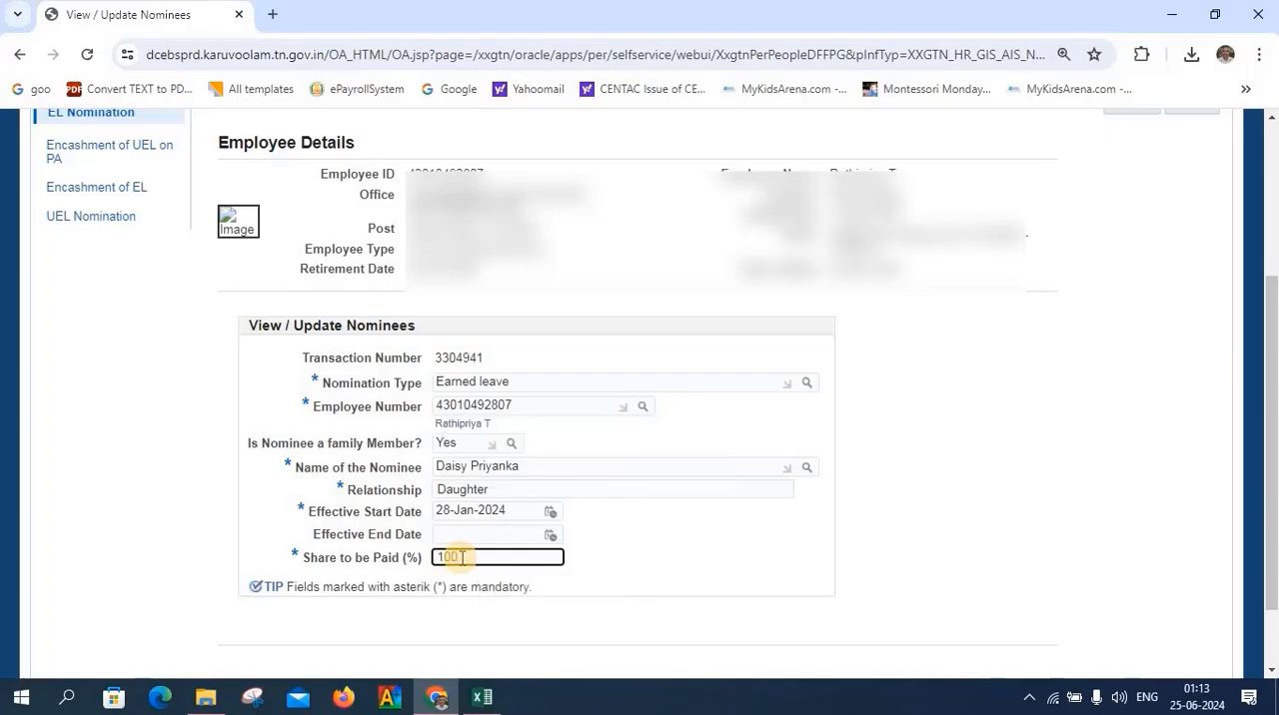
click(877, 561)
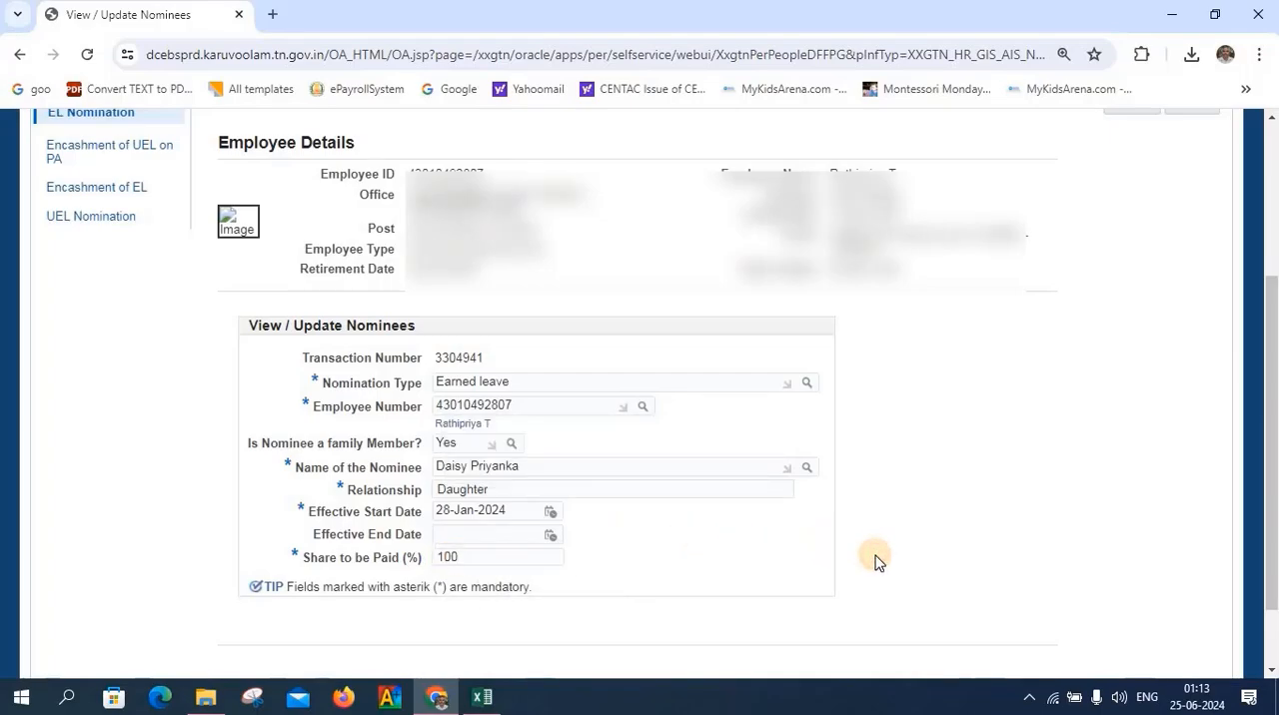
Review the nomination and submit it with Common Approval Group - SR - 11531 as the approver group
scroll(874, 562, down, 2)
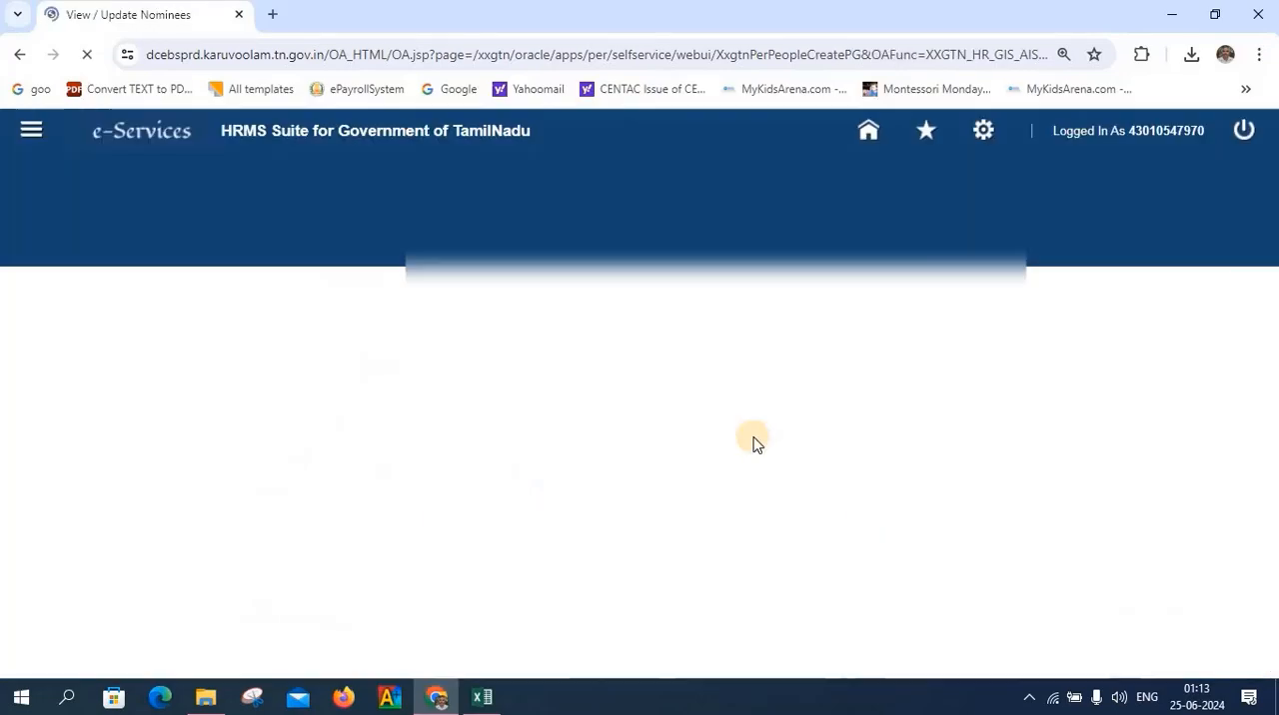
scroll(756, 445, down, 1)
scroll(754, 444, down, 7)
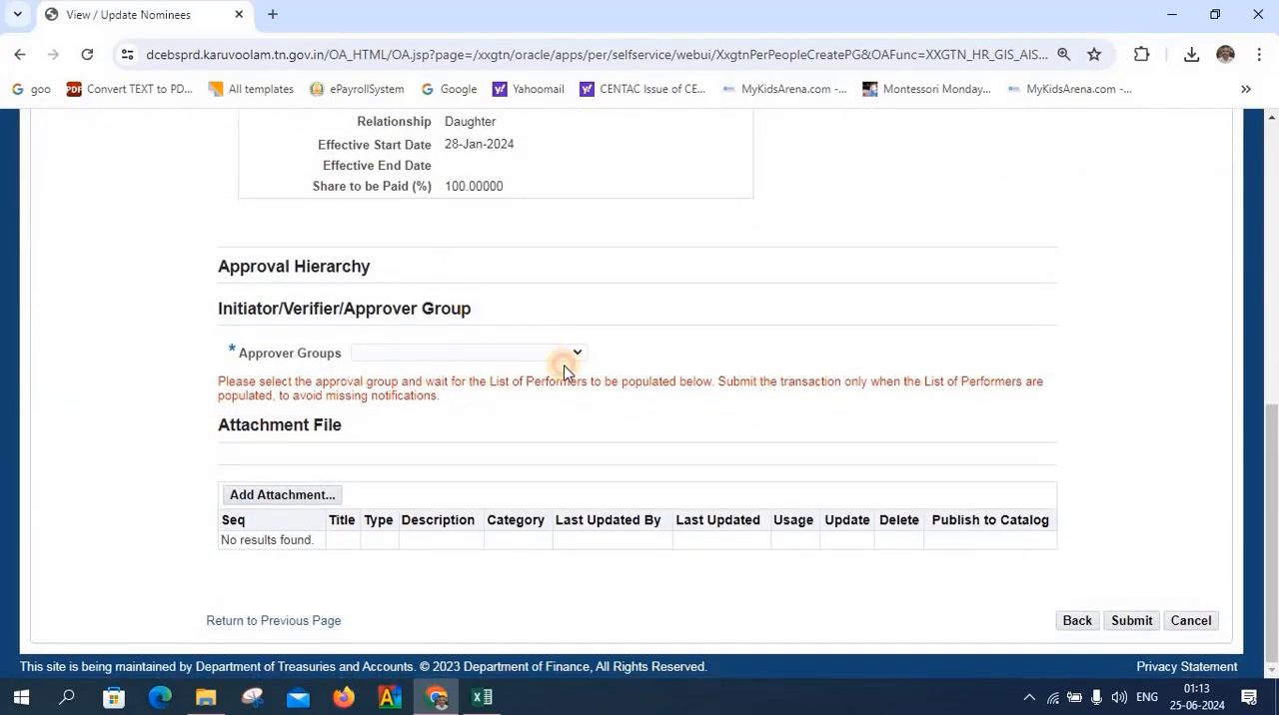
click(574, 352)
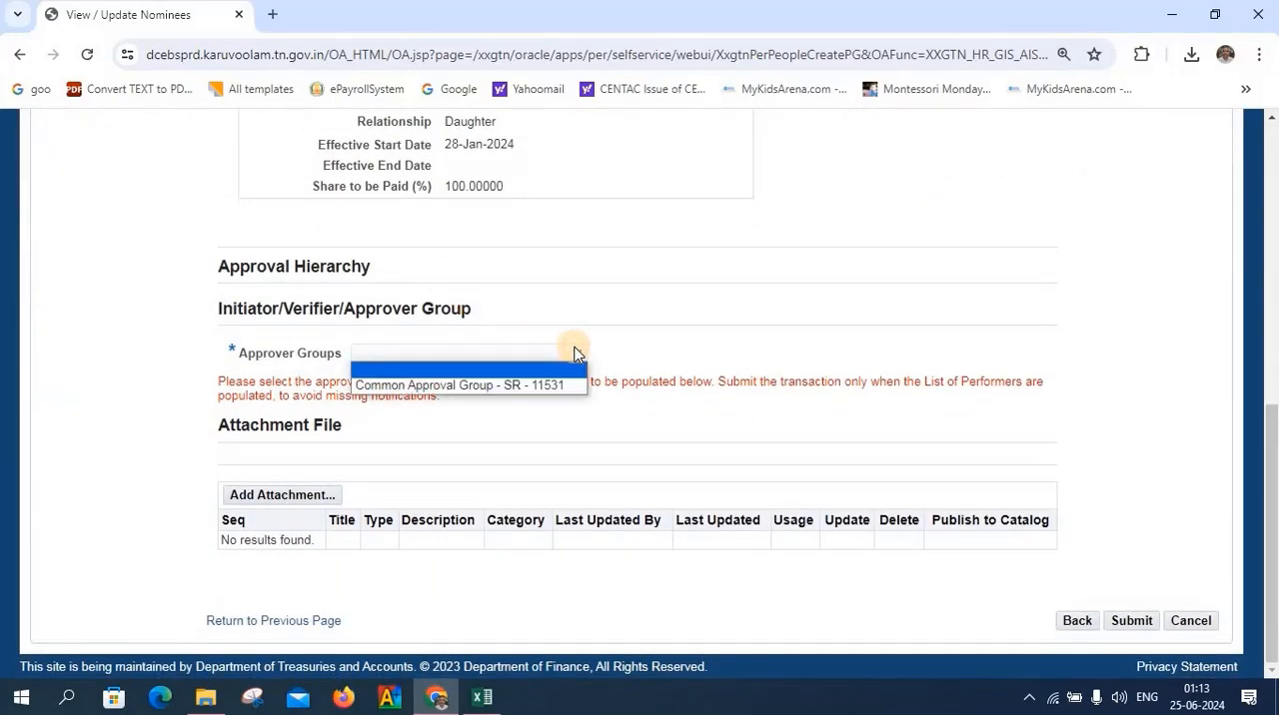
click(540, 385)
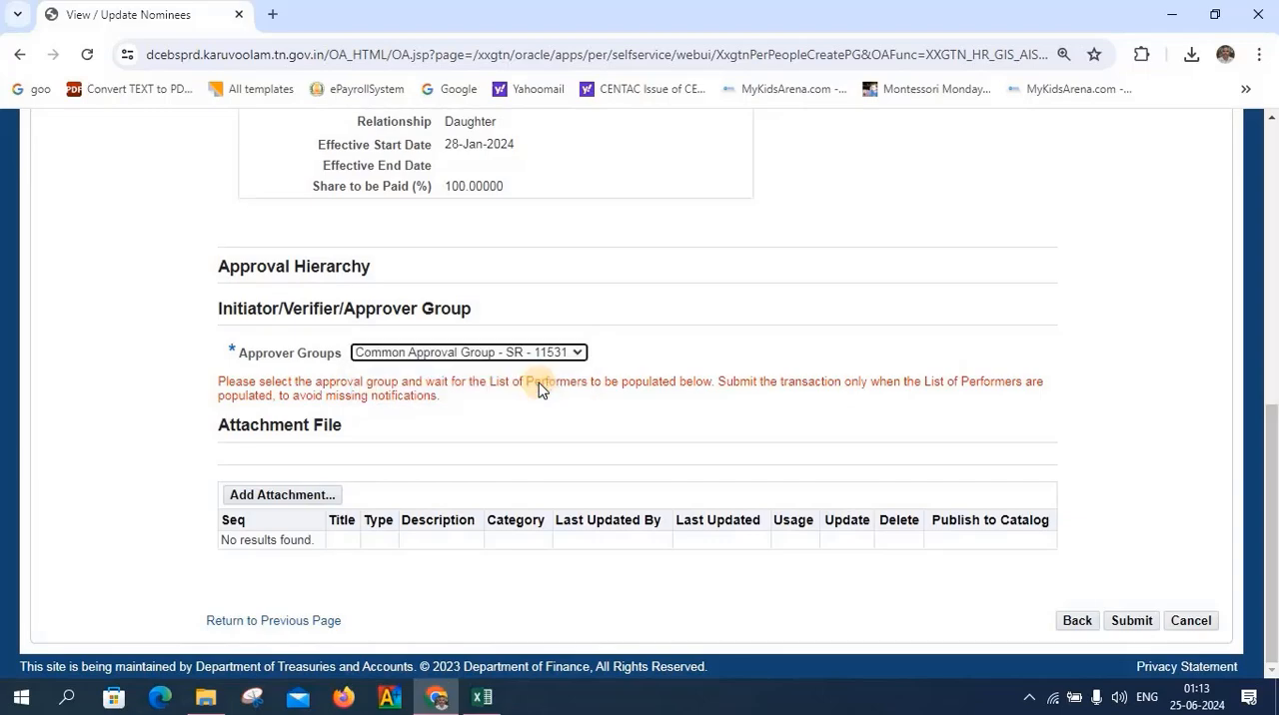
scroll(640, 422, down, 1)
scroll(643, 423, down, 2)
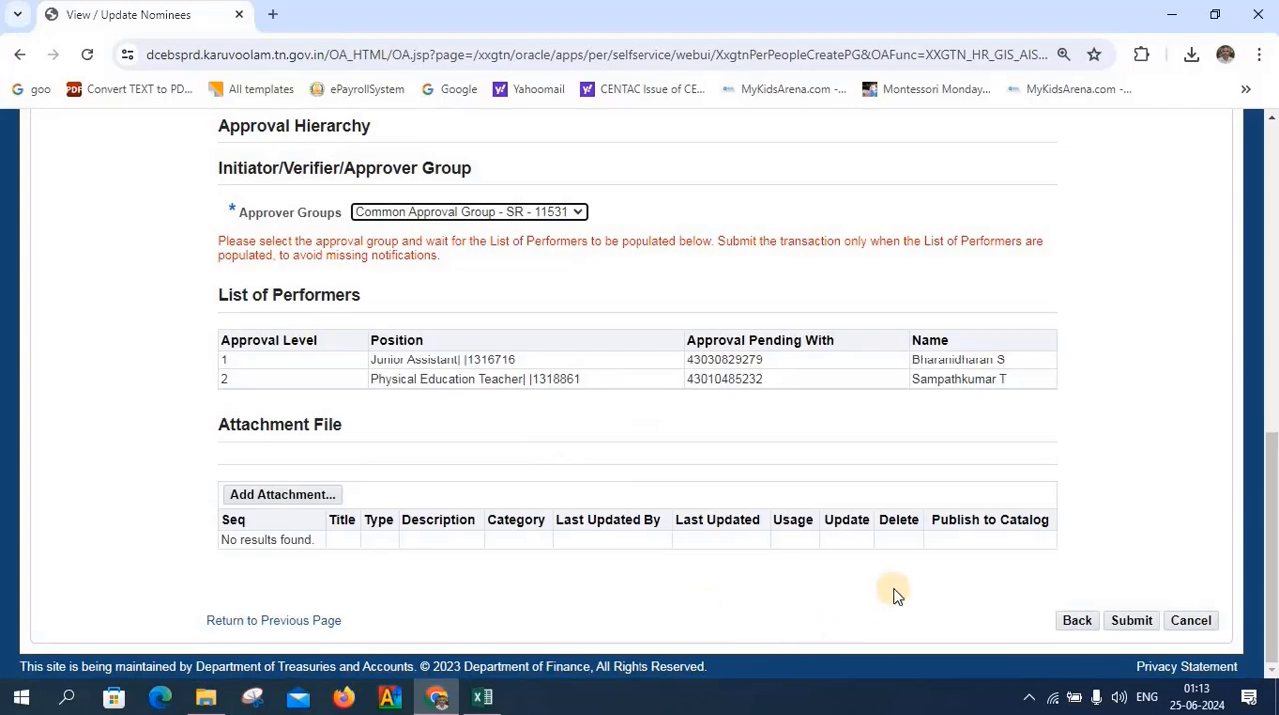
click(1136, 625)
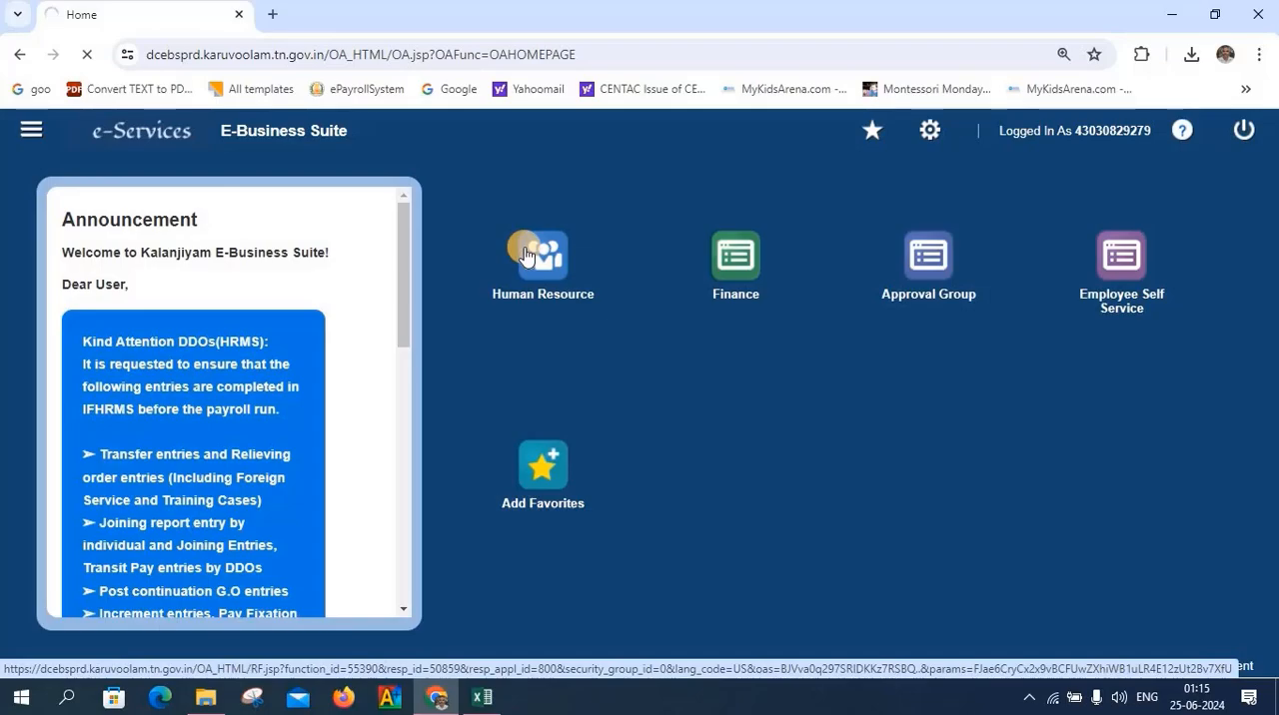
In the verifier's Human Resource notifications, open the pending View / Update Nominees request and verify it
click(527, 254)
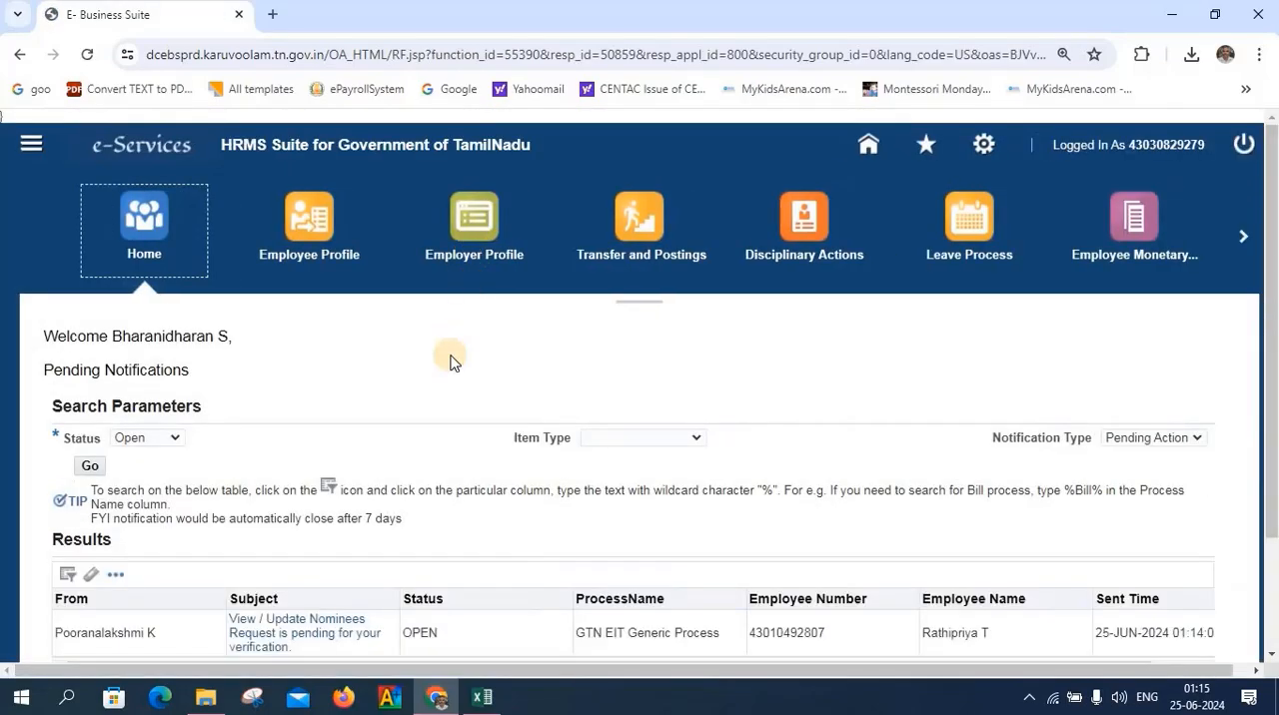
scroll(450, 356, down, 1)
click(304, 489)
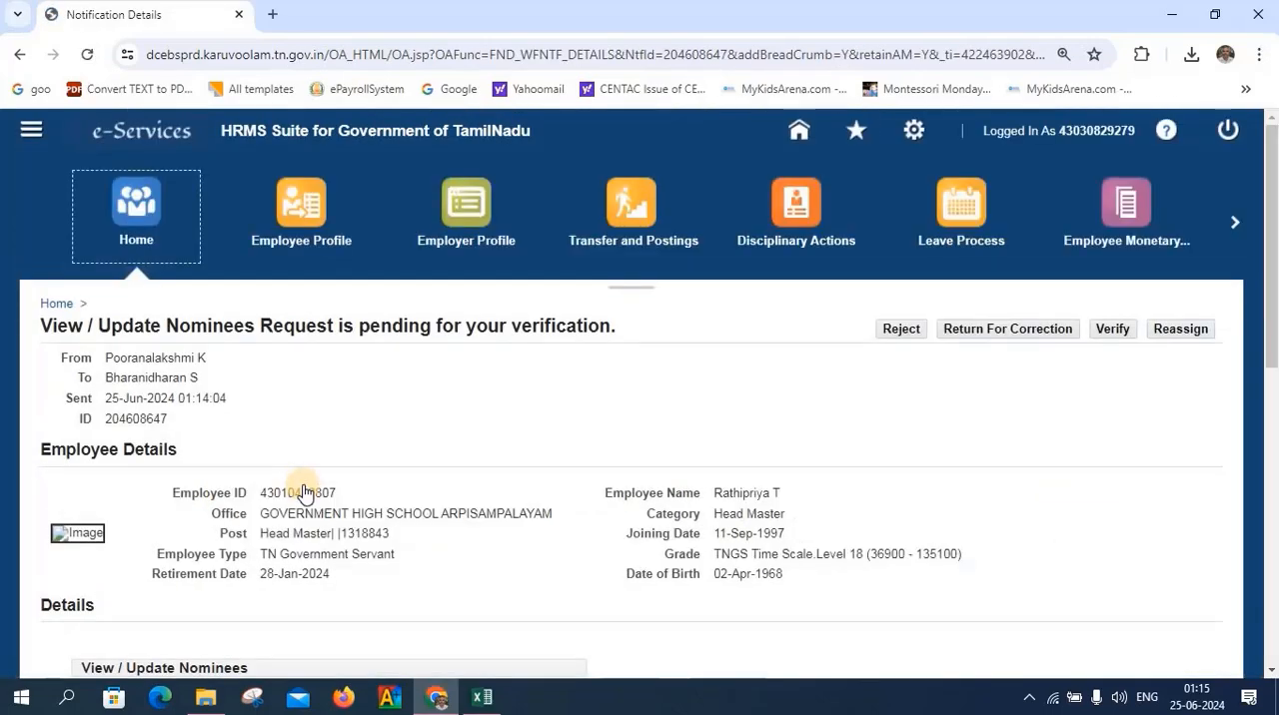
scroll(304, 492, down, 7)
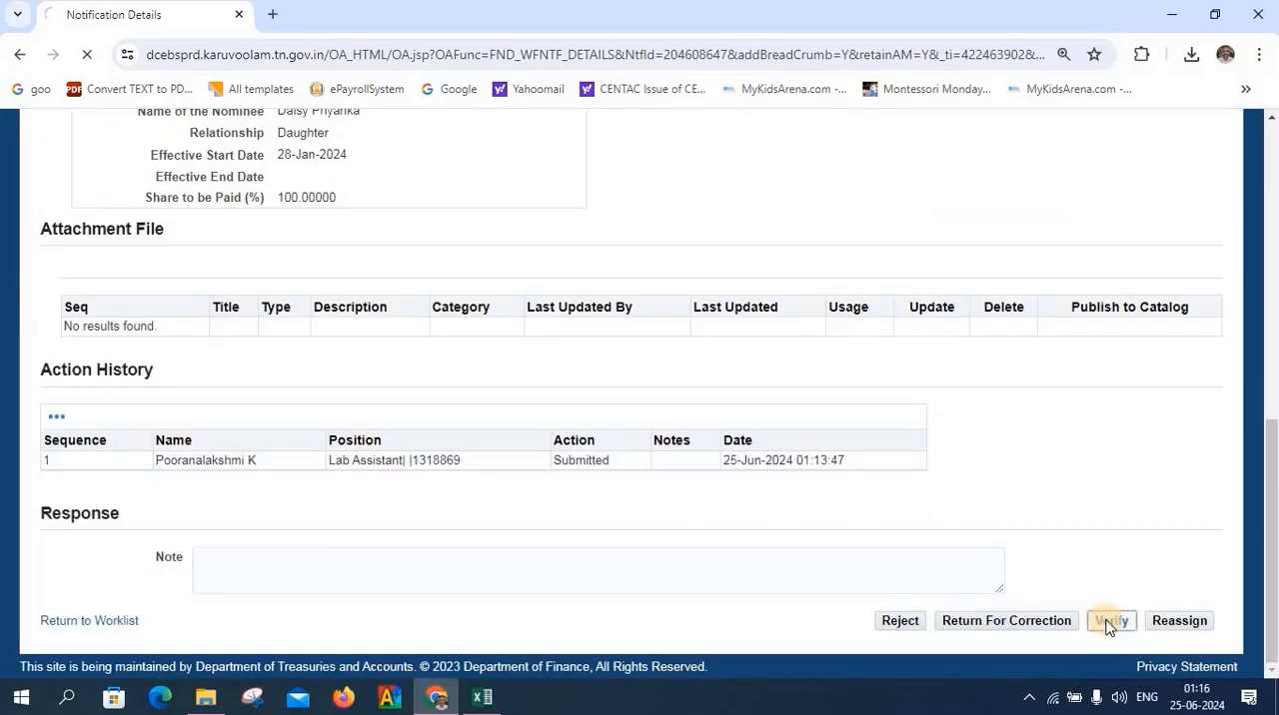
click(1108, 621)
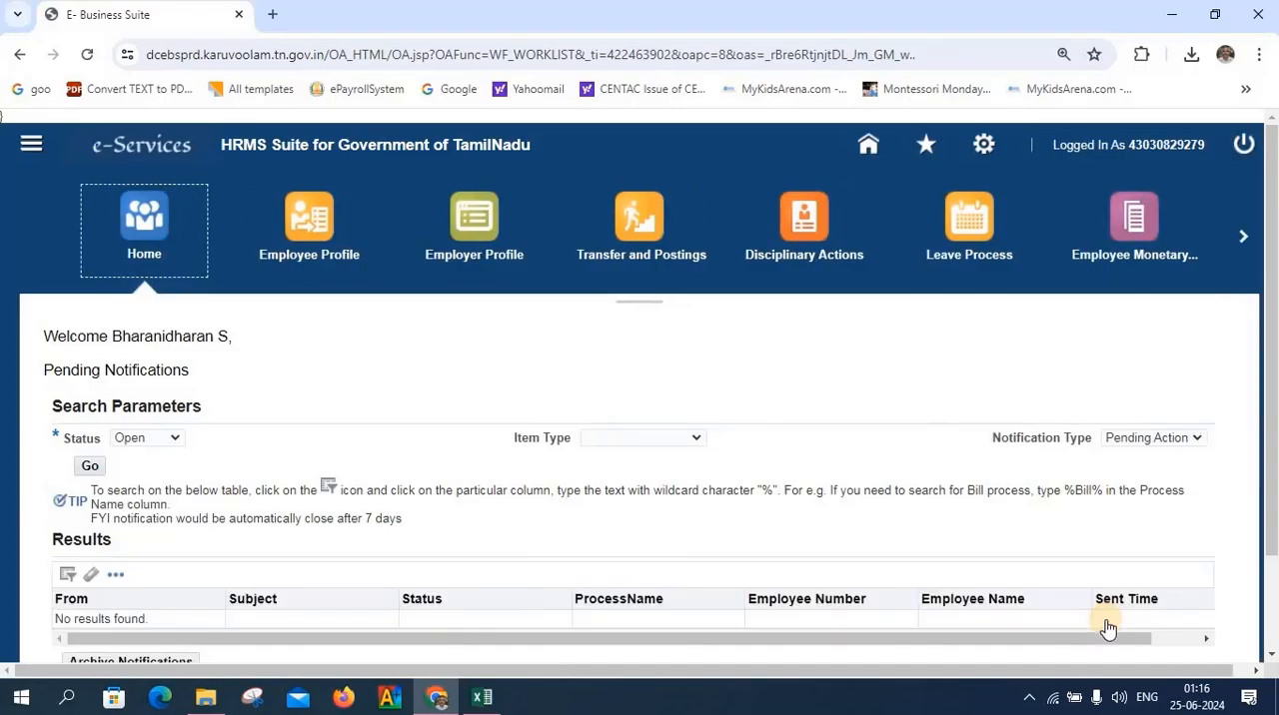
In the approver's Human Resource notifications, open the pending View / Update Nominees request, check its details and approve it
click(715, 254)
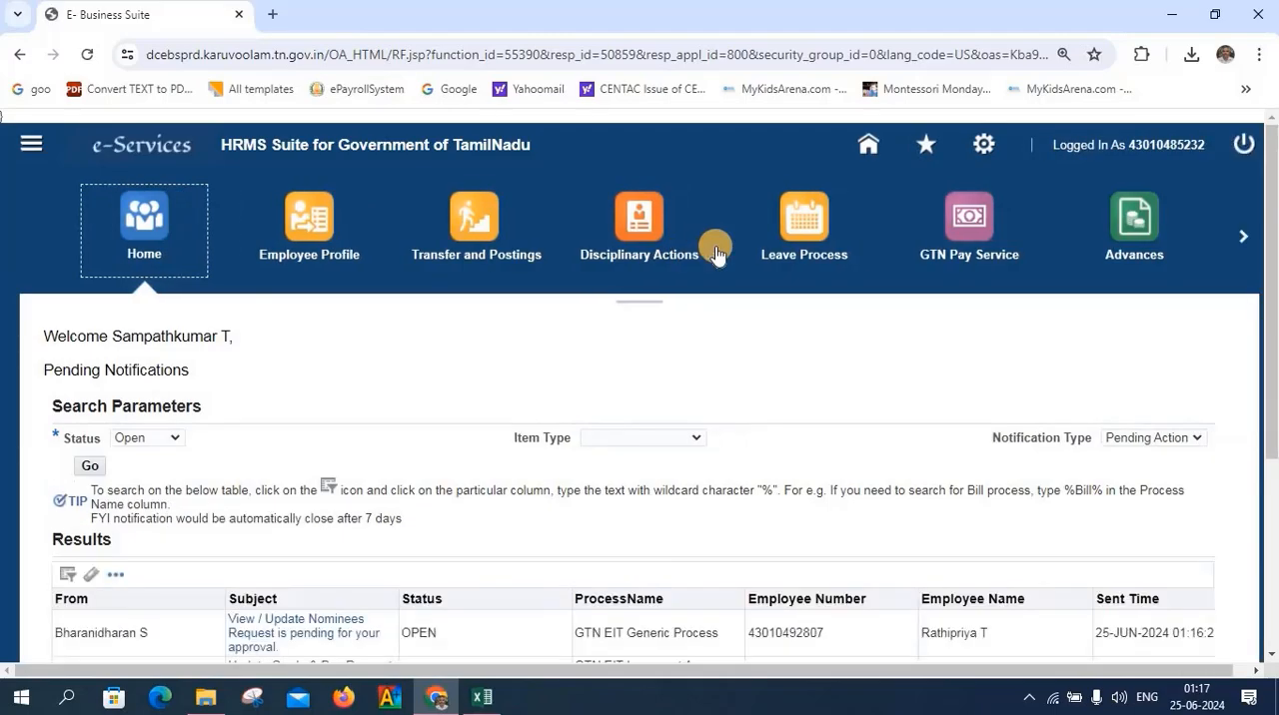
scroll(669, 405, down, 5)
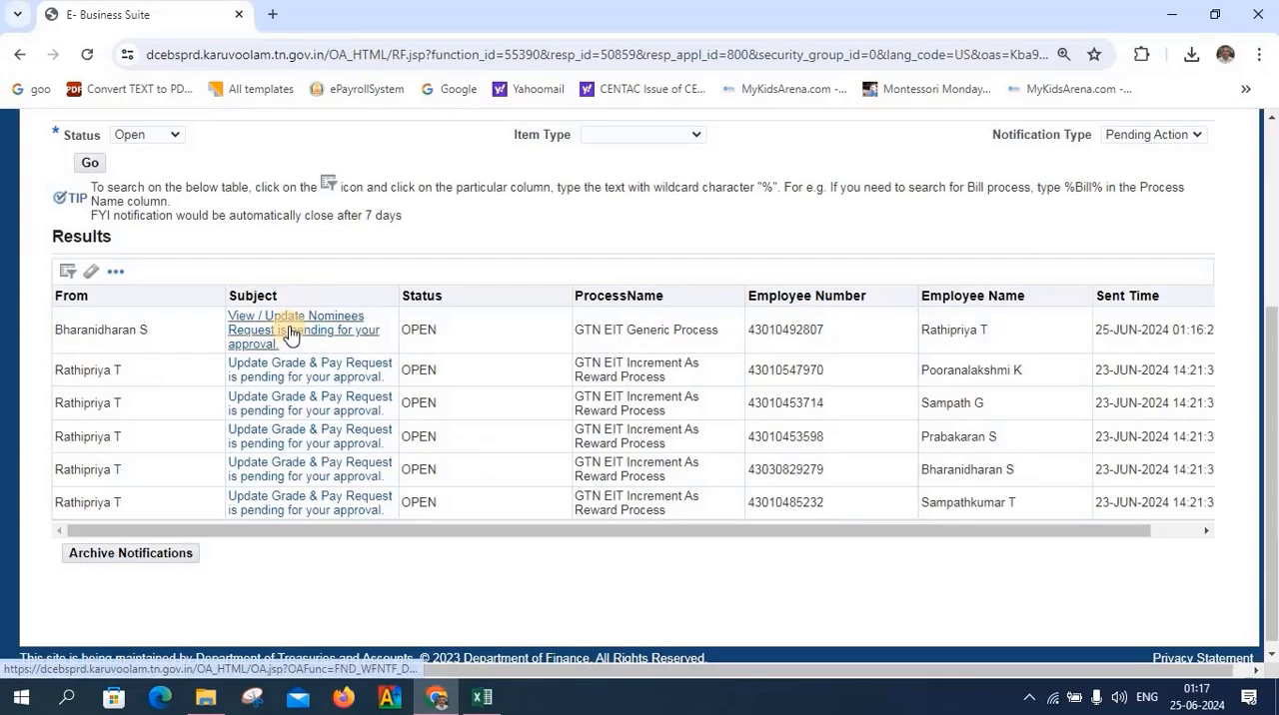
click(291, 330)
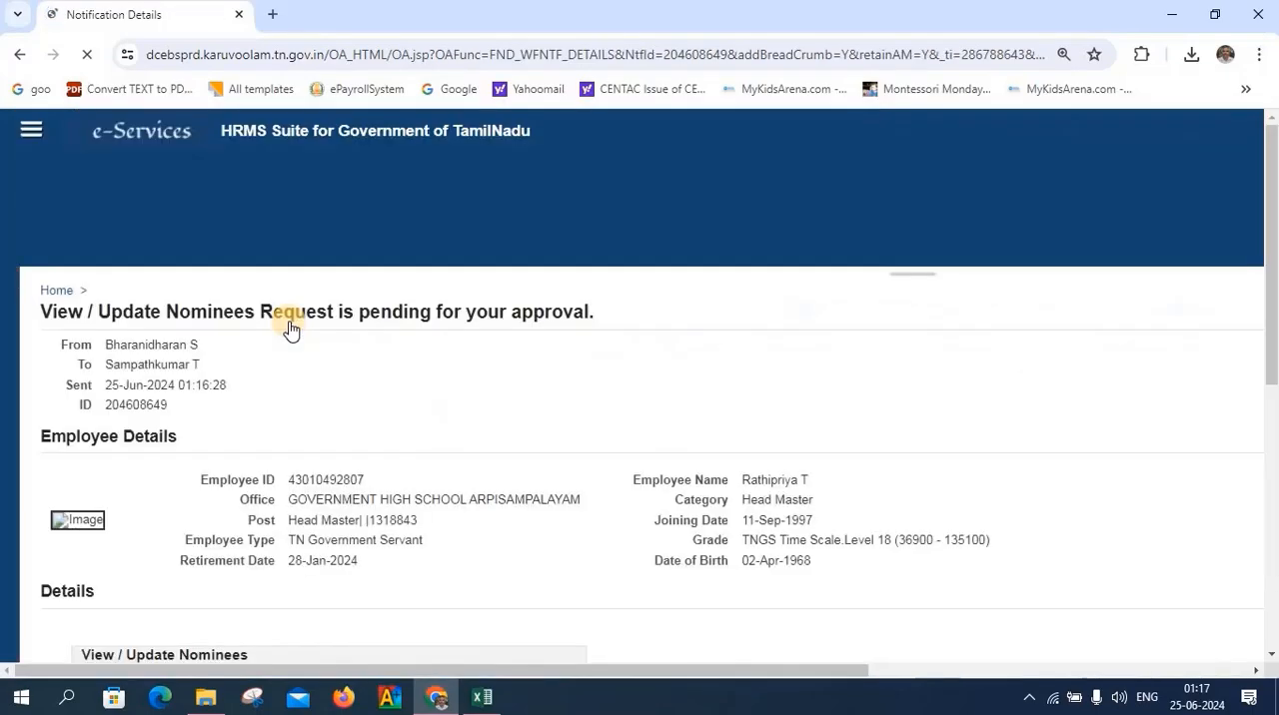
scroll(765, 565, down, 2)
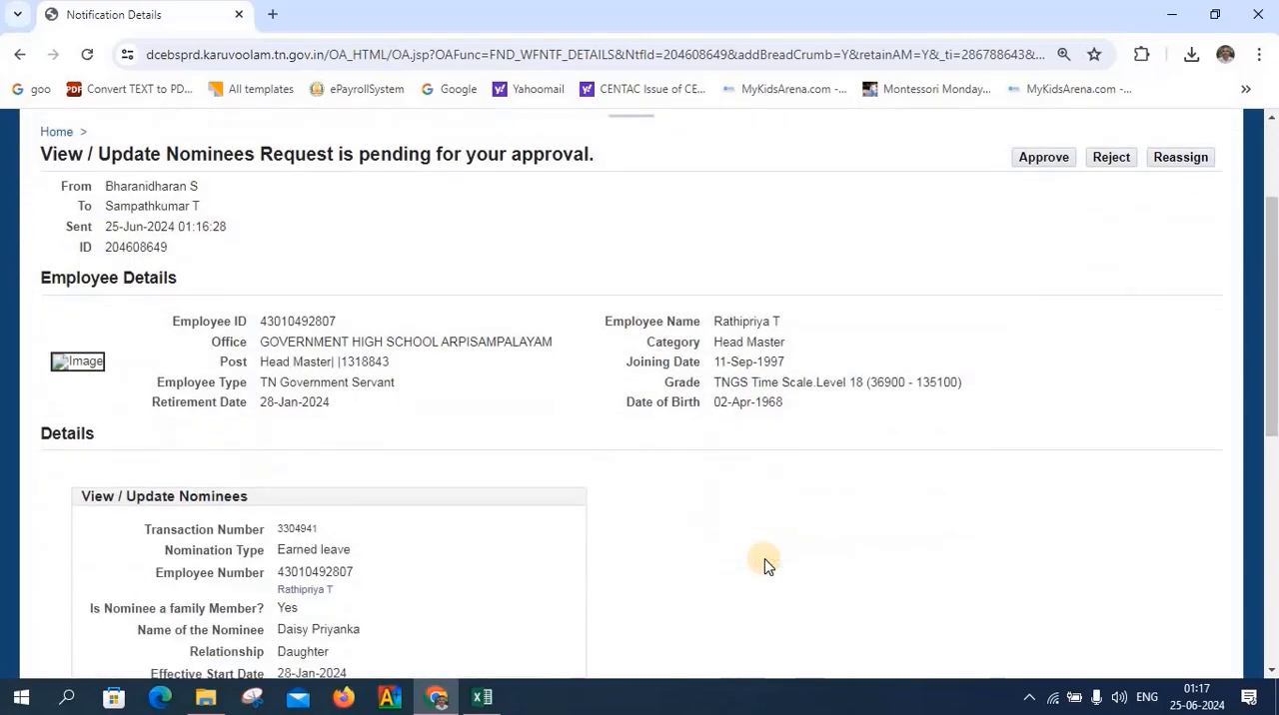
scroll(765, 565, down, 3)
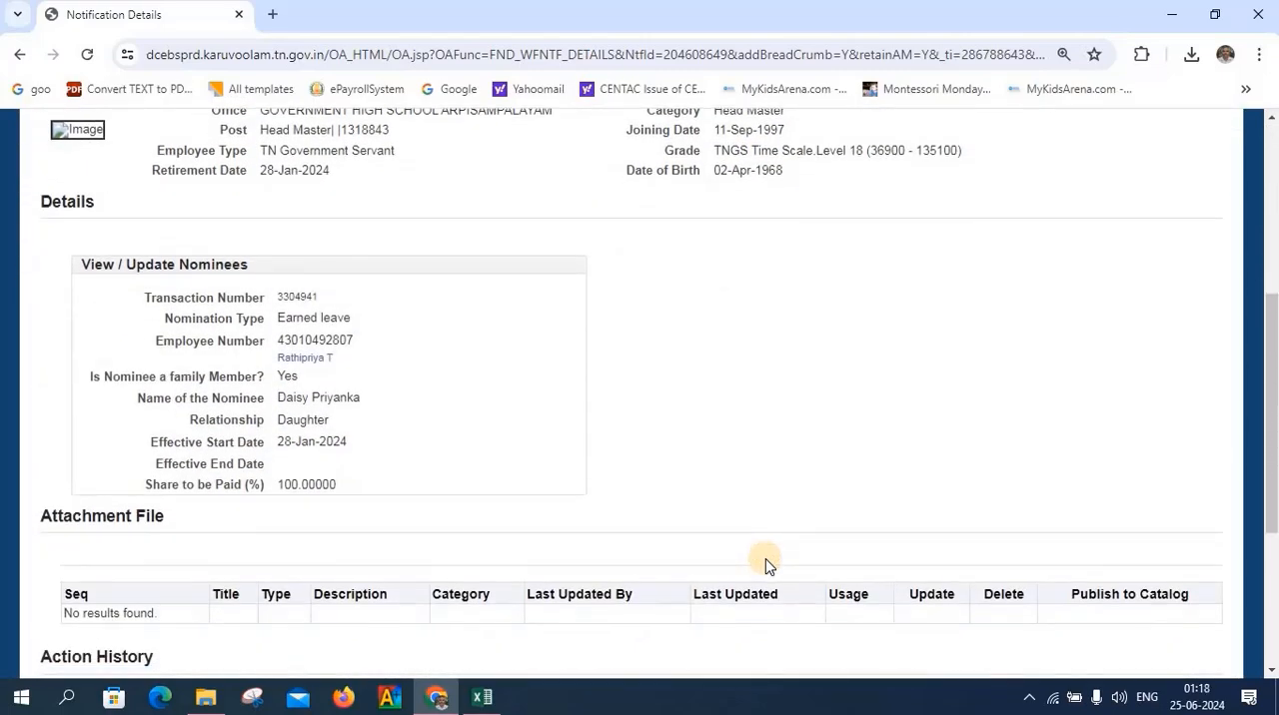
scroll(764, 565, down, 3)
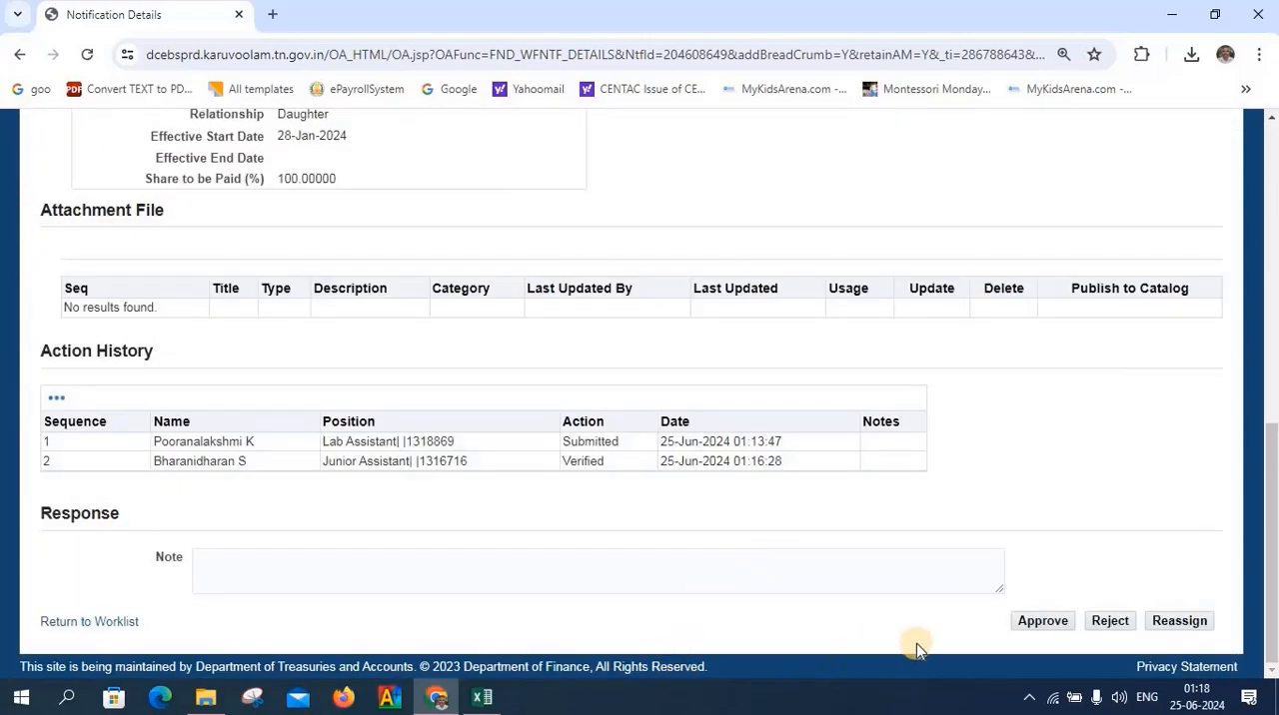
click(1035, 624)
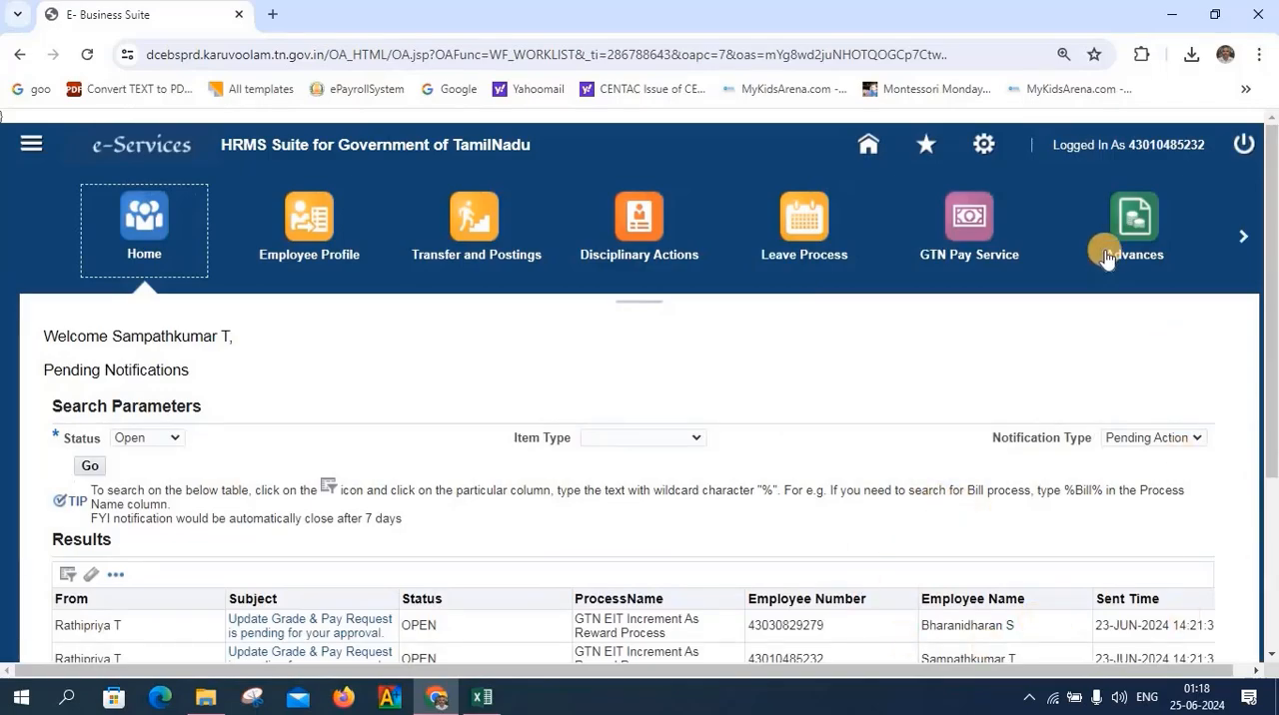
Sign out of the approver's account and open Encashment of EL under Leave Process from the initiator's account
click(1244, 143)
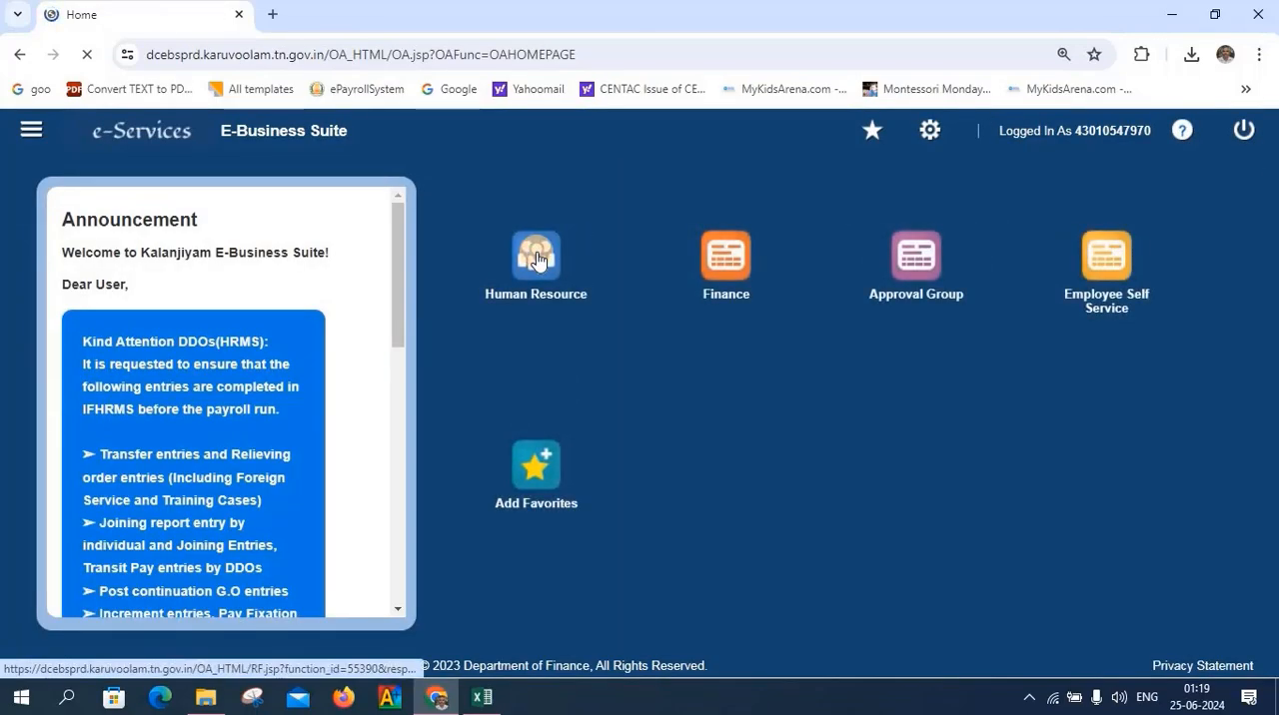
click(537, 258)
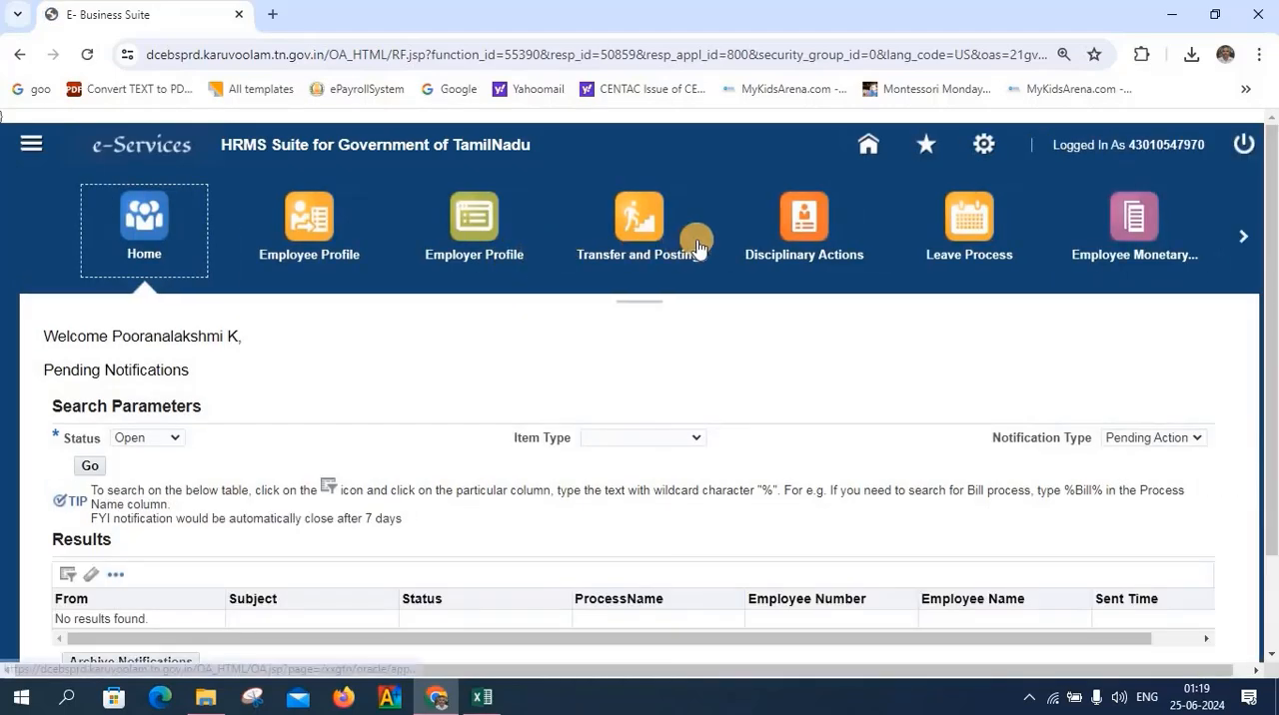
click(965, 215)
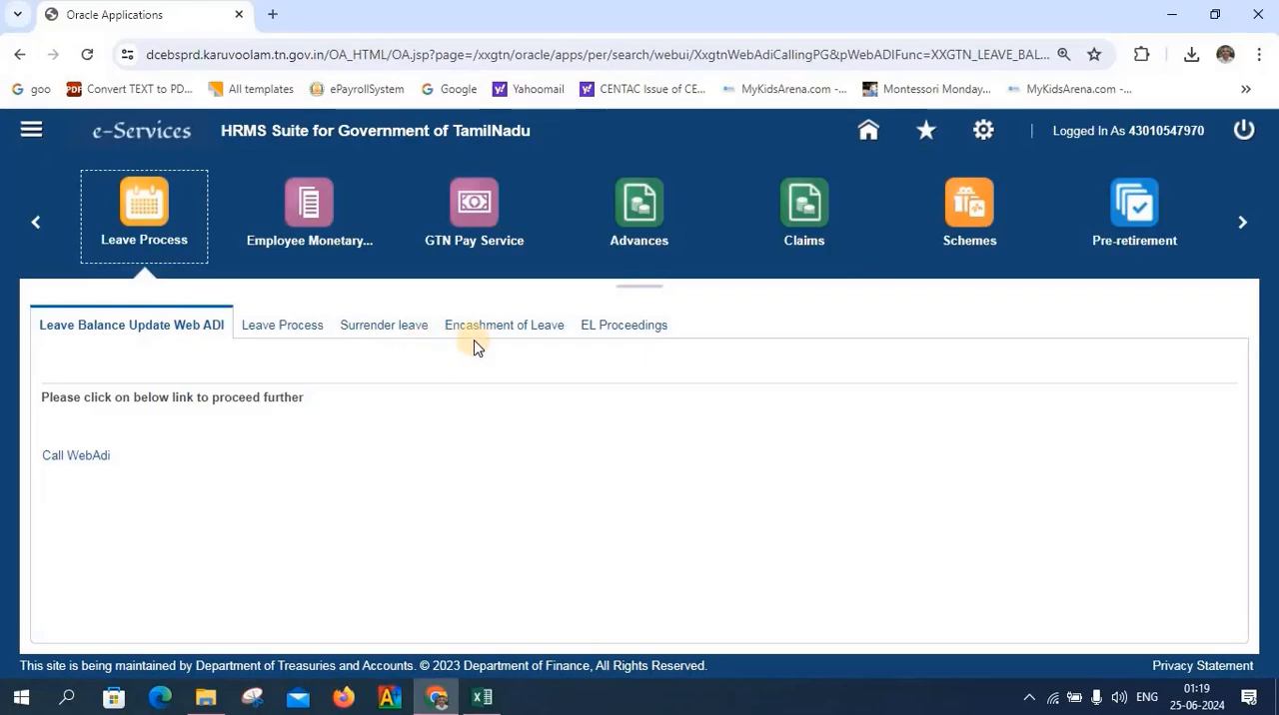
click(478, 334)
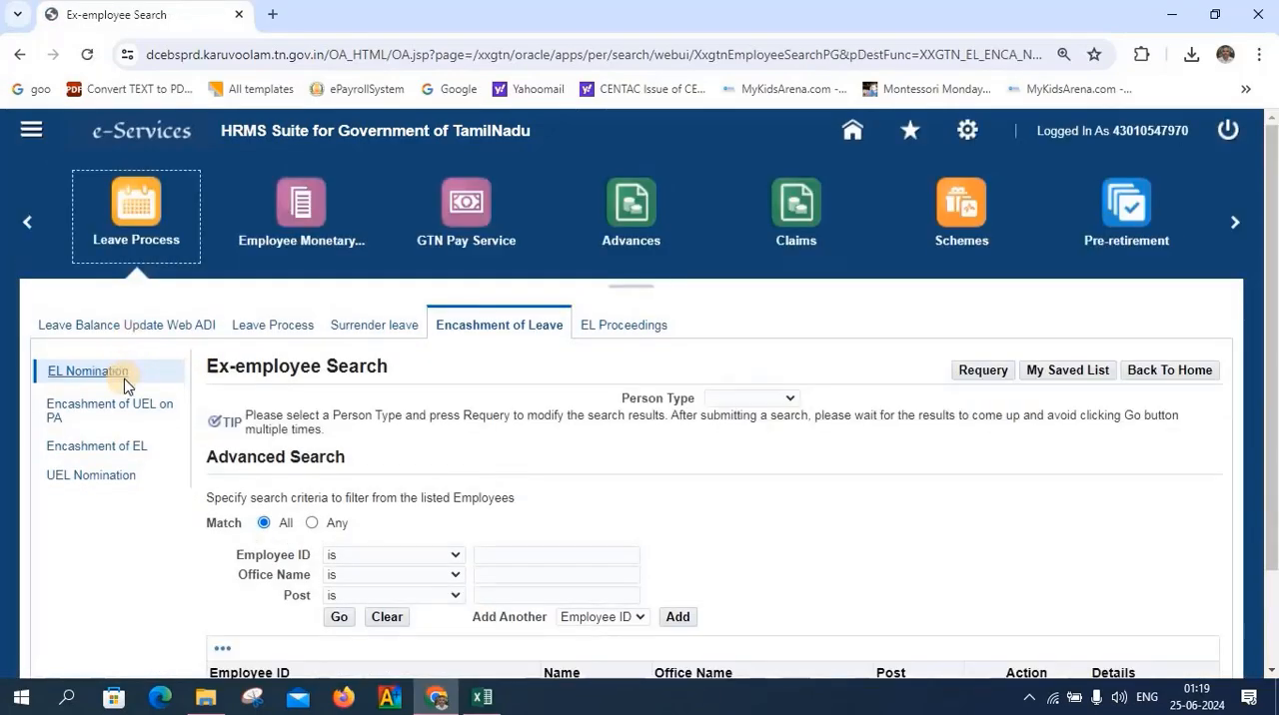
click(101, 451)
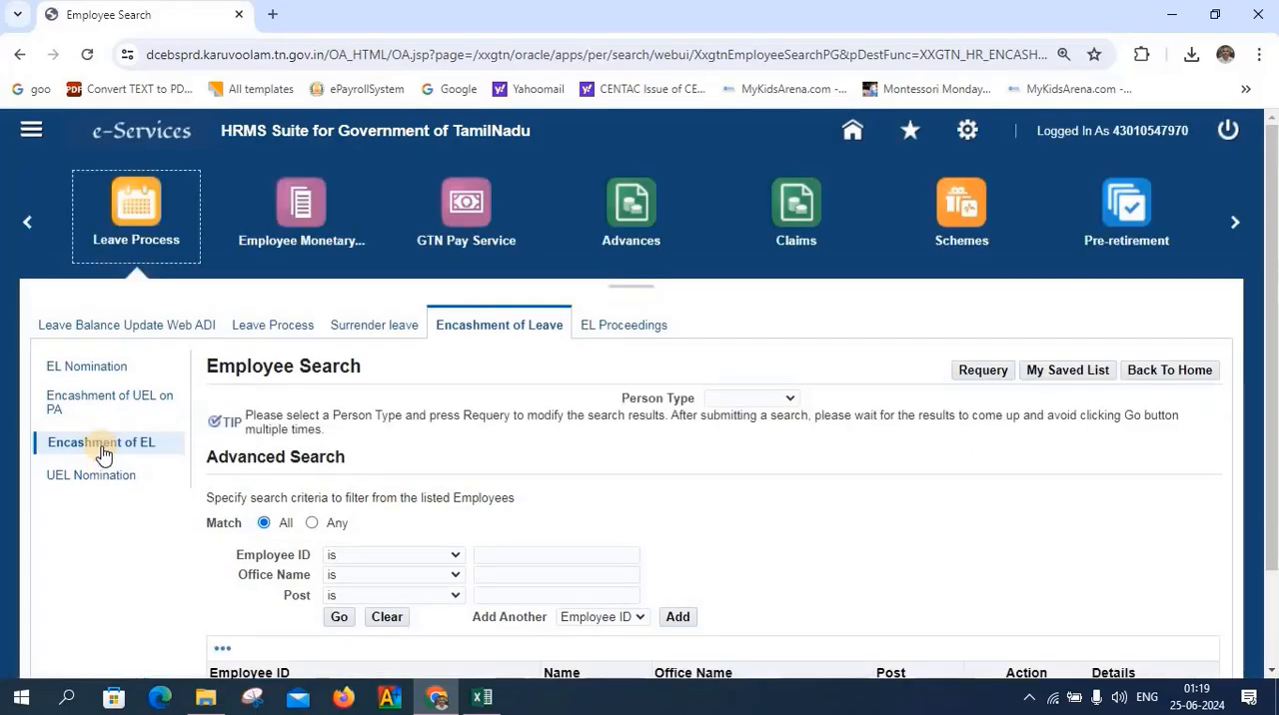
Search for the retired employee by entering their employee ID
click(520, 559)
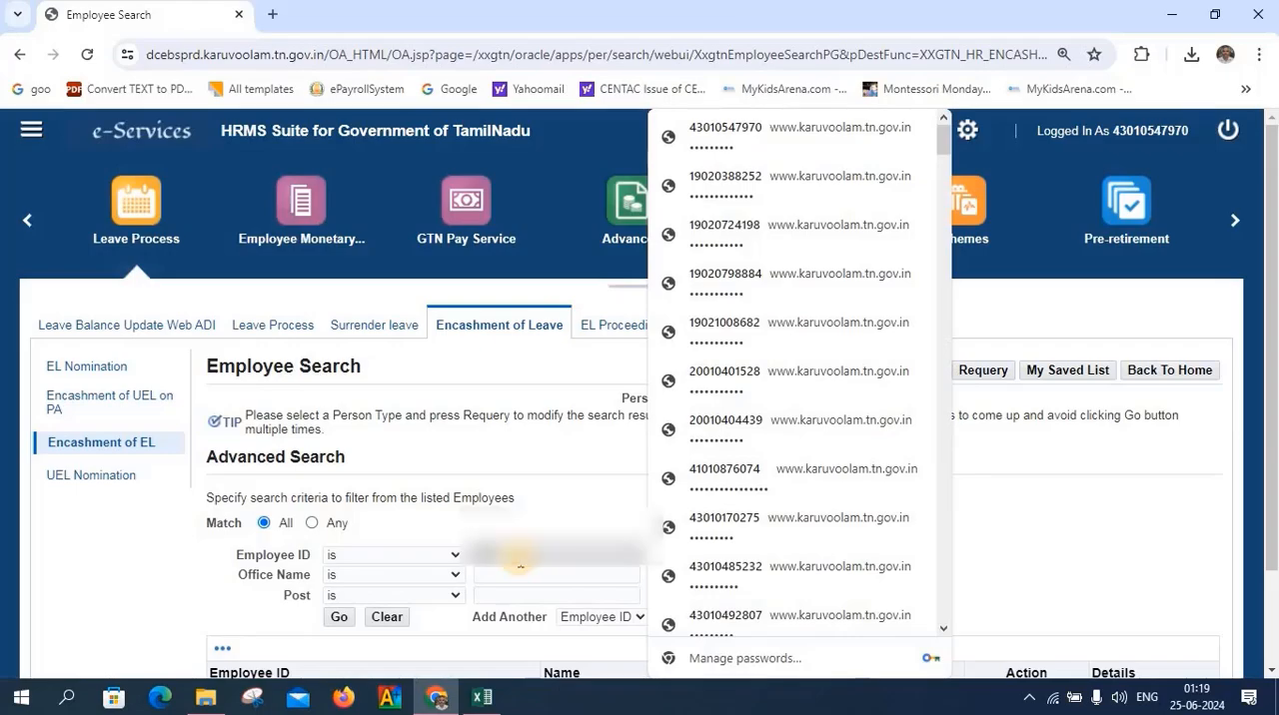
text(43)
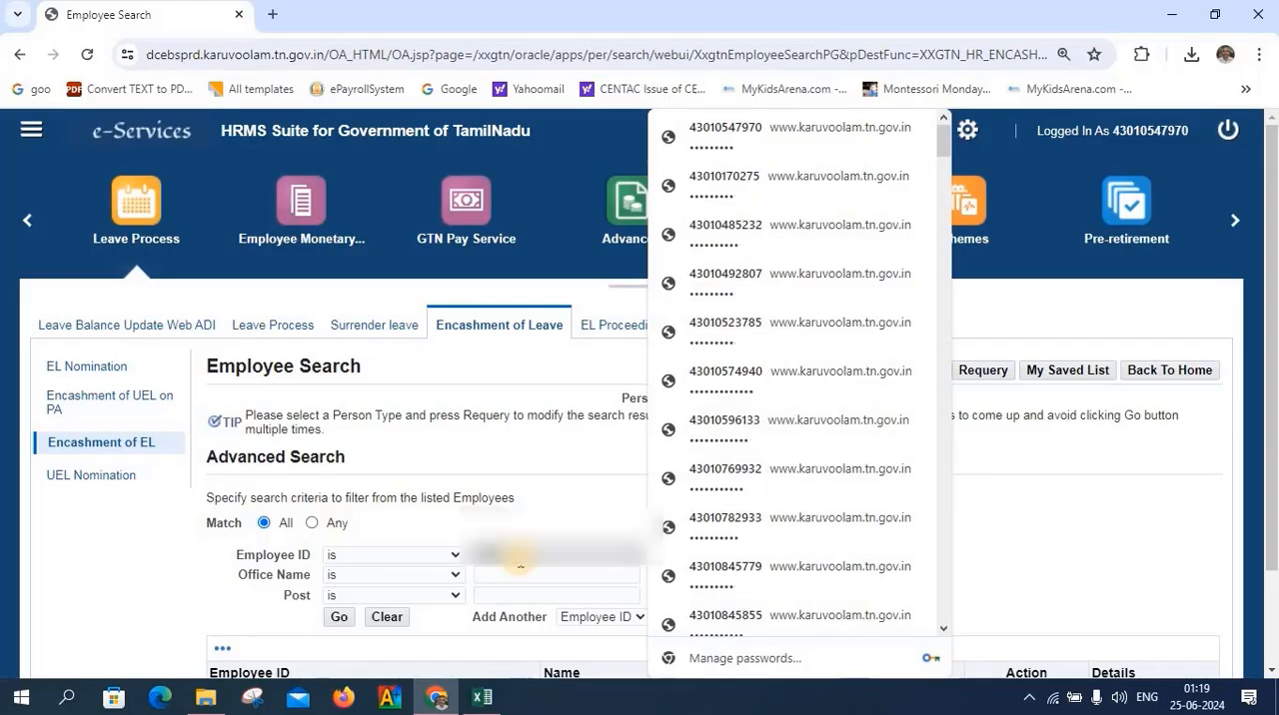
text(0)
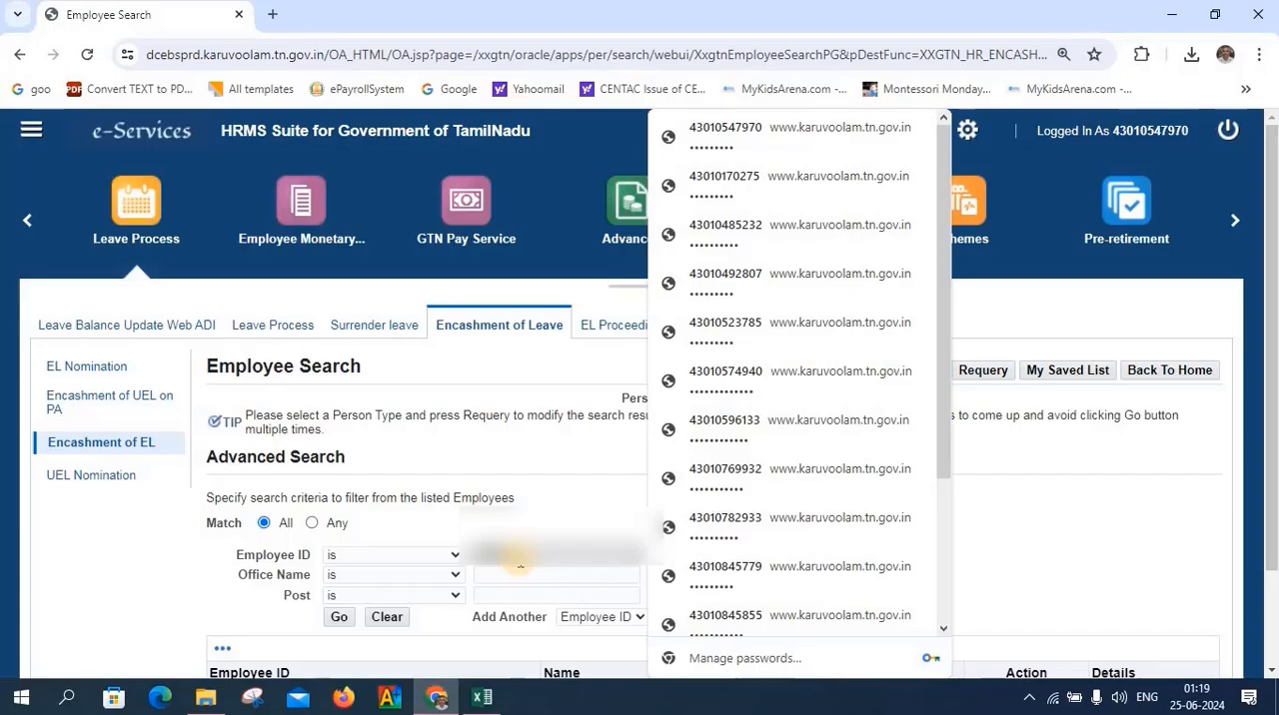
text(4)
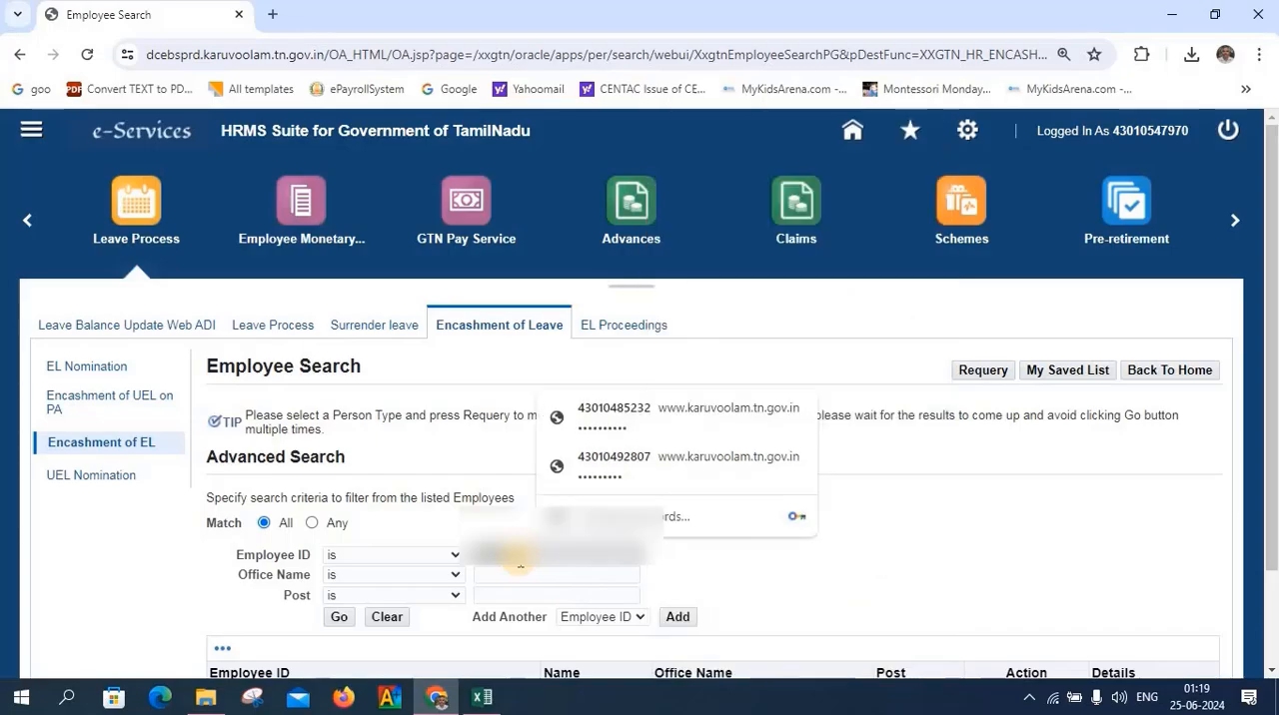
click(626, 468)
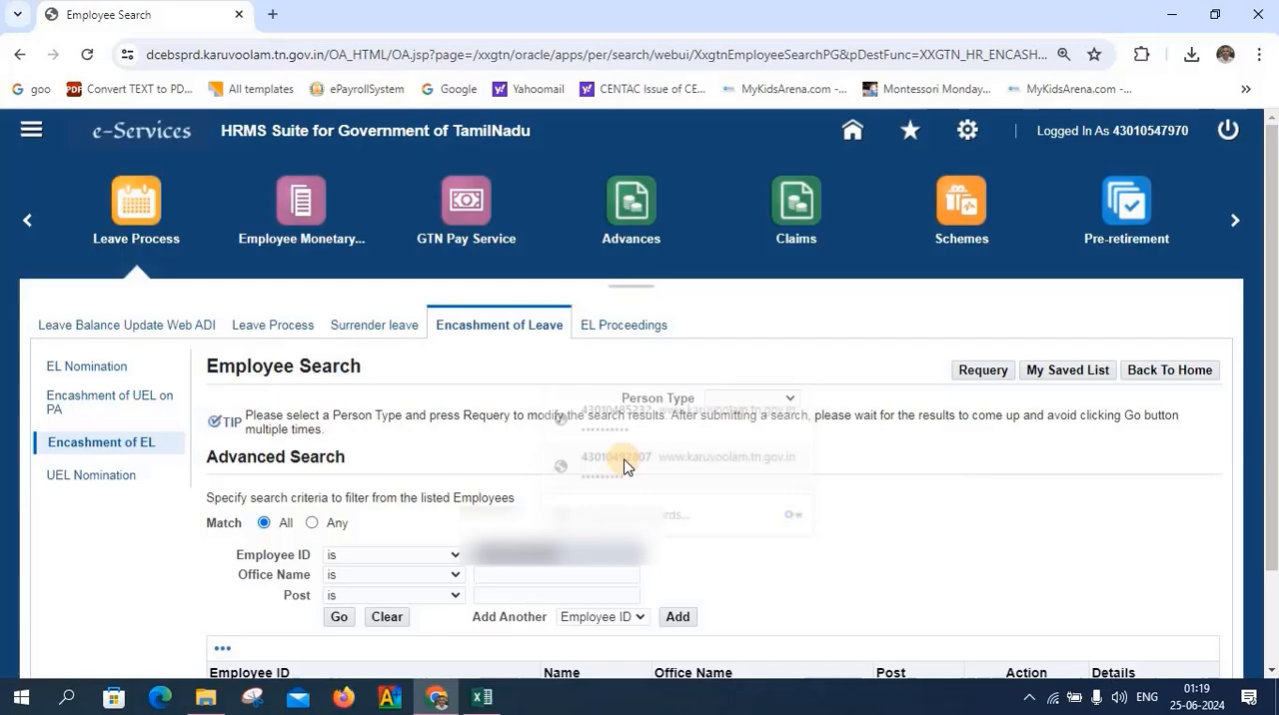
click(335, 618)
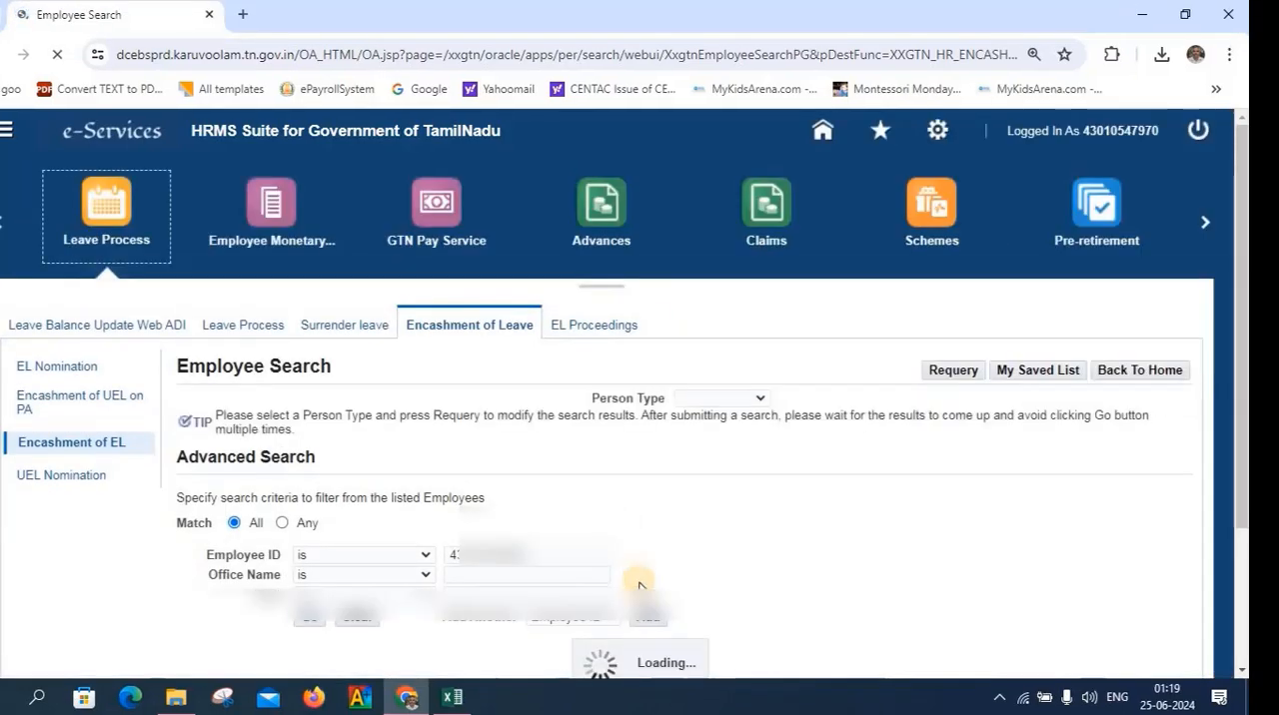
Open the found employee's record for action and create a new Encashment of Earned leave entry
scroll(641, 585, down, 2)
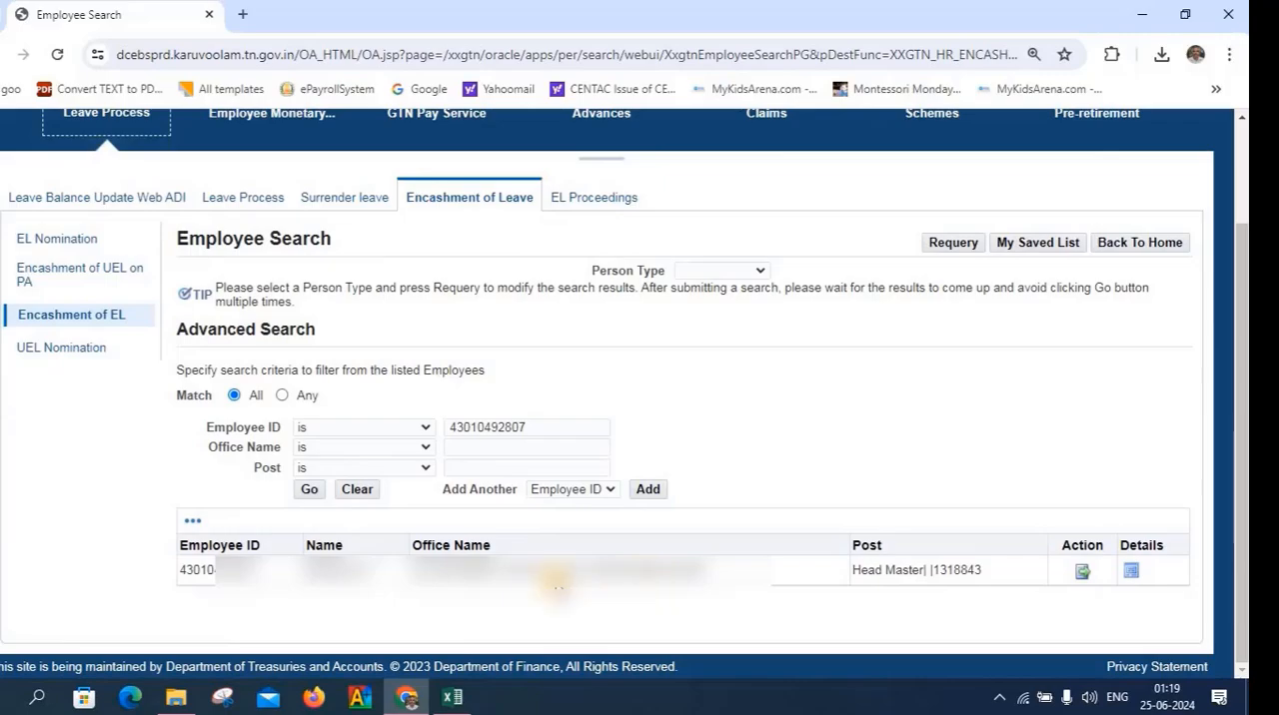
click(1079, 571)
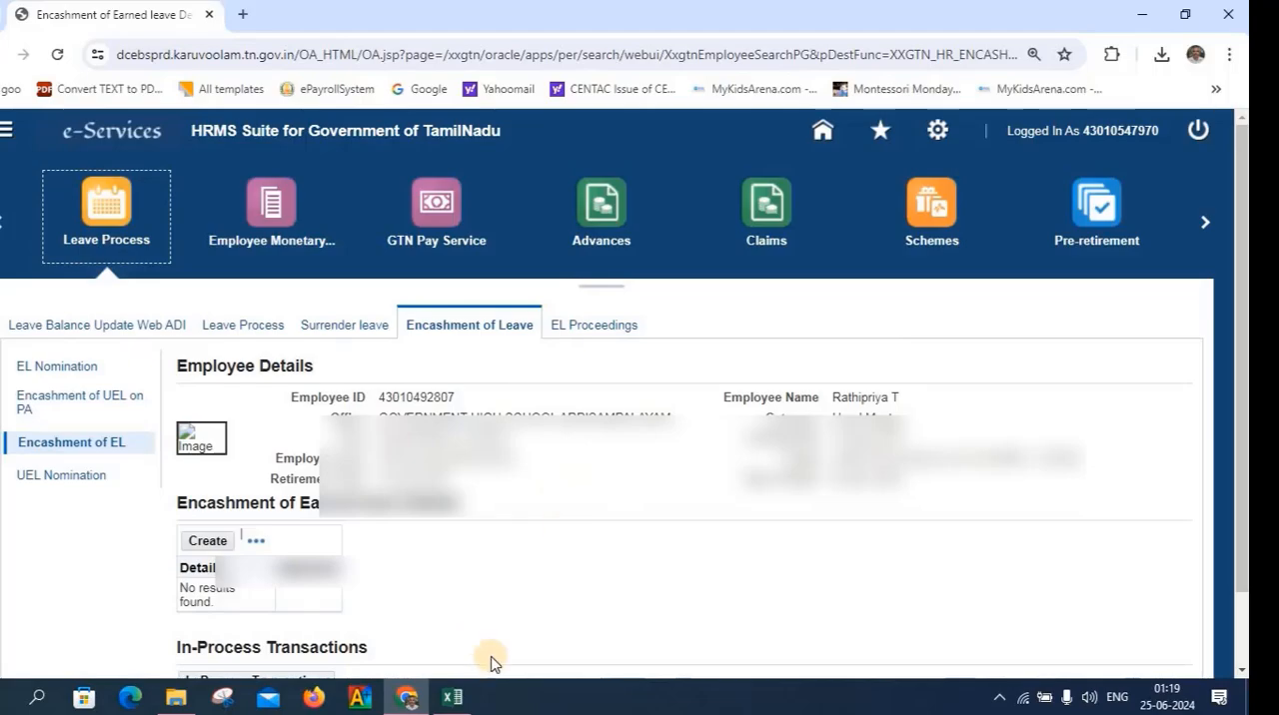
click(208, 543)
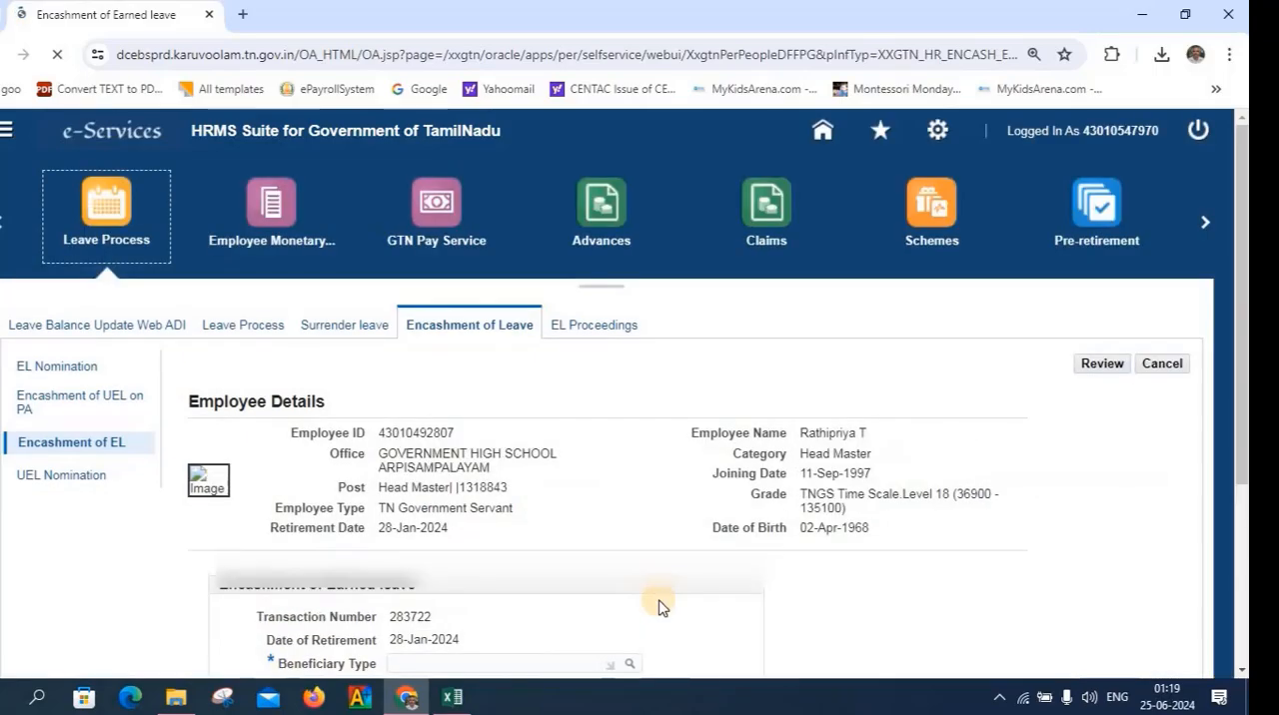
Set the encashment's beneficiary type to Nominee
scroll(658, 607, down, 3)
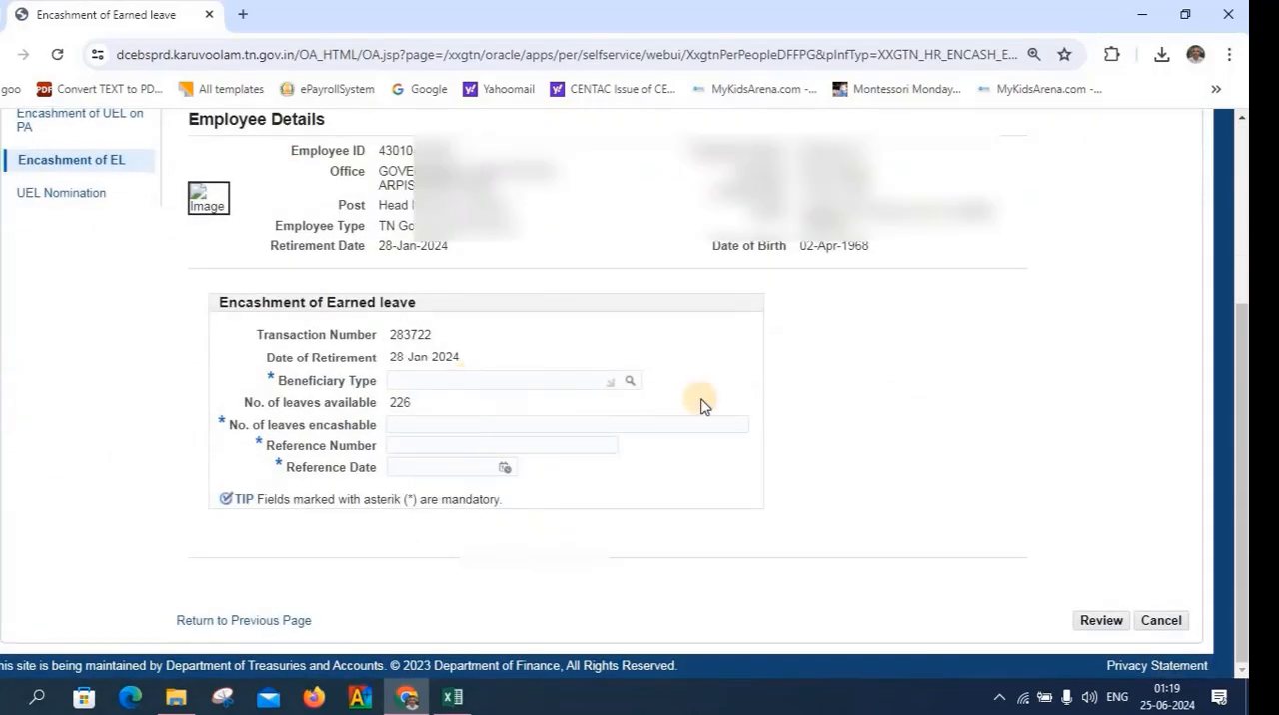
click(628, 382)
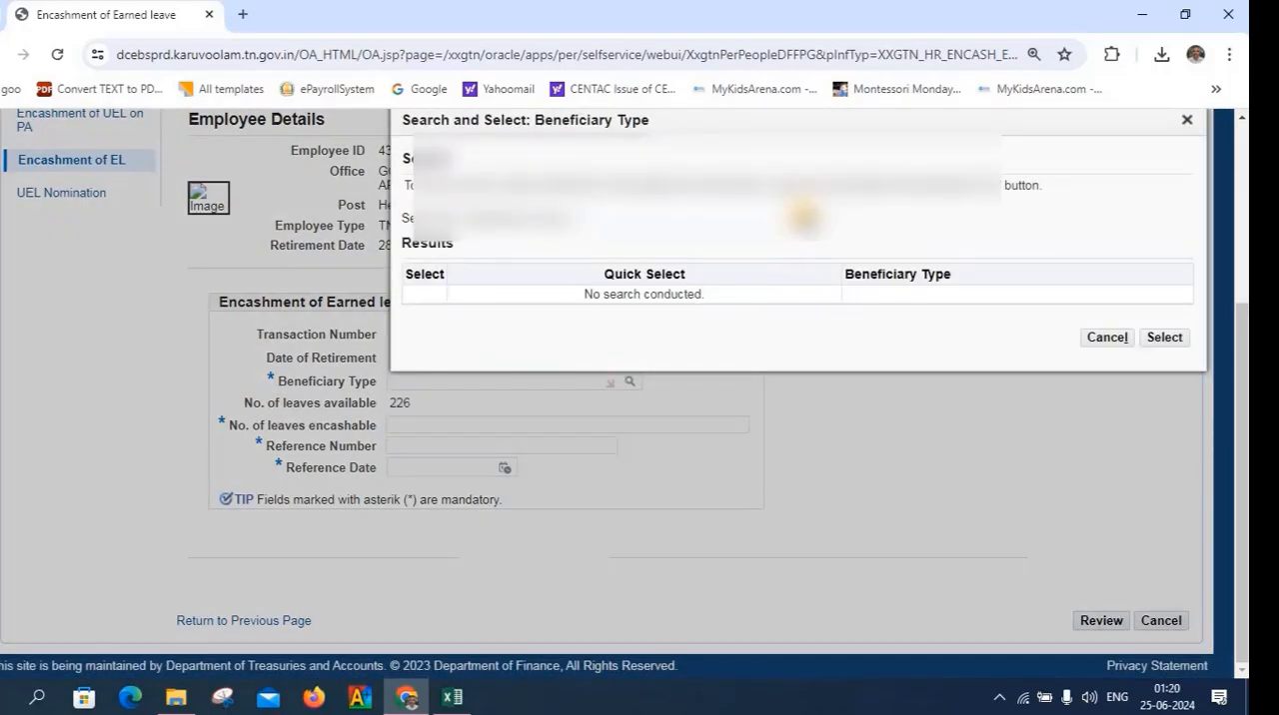
click(804, 218)
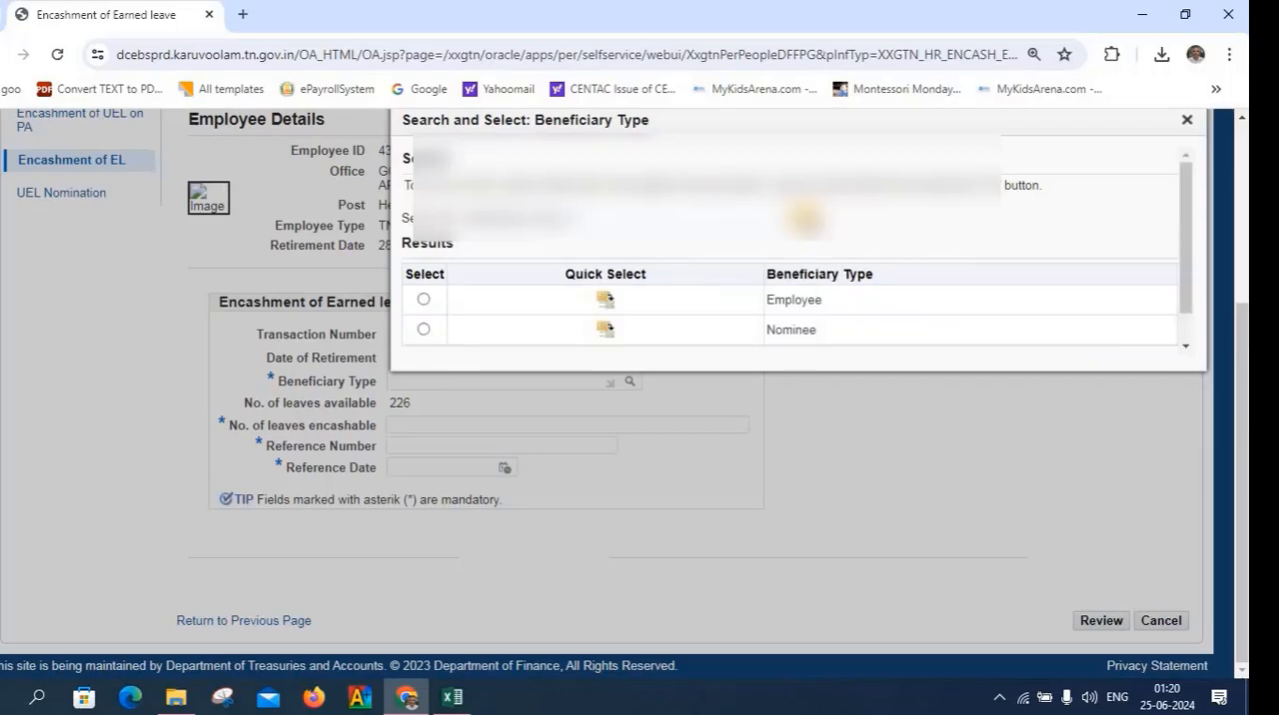
scroll(804, 218, down, 1)
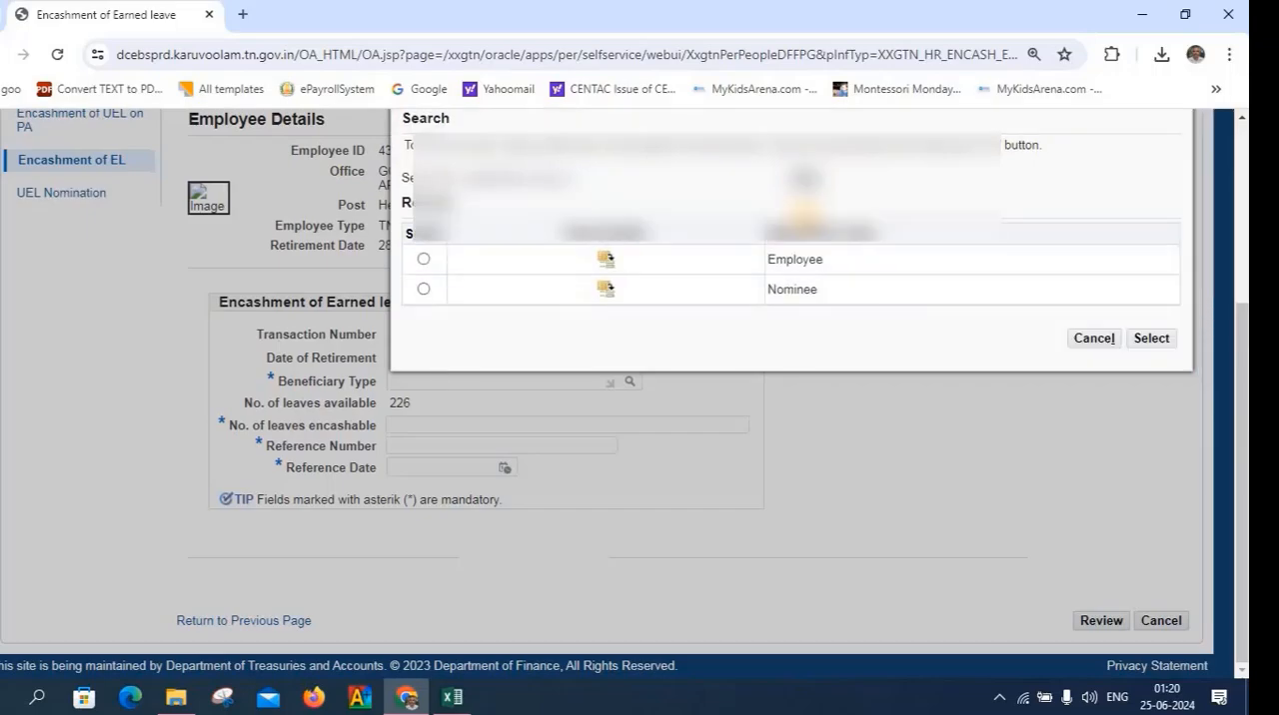
click(608, 291)
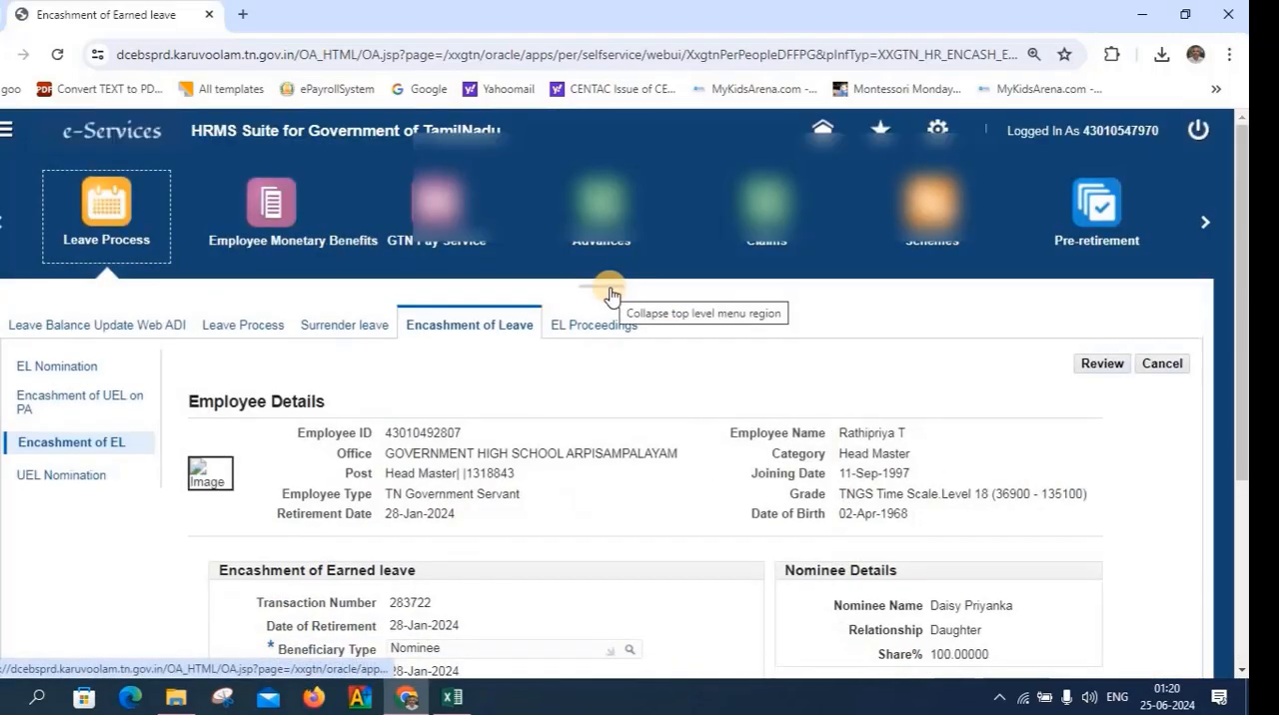
Set the number of leaves encashable to 226
scroll(609, 293, down, 2)
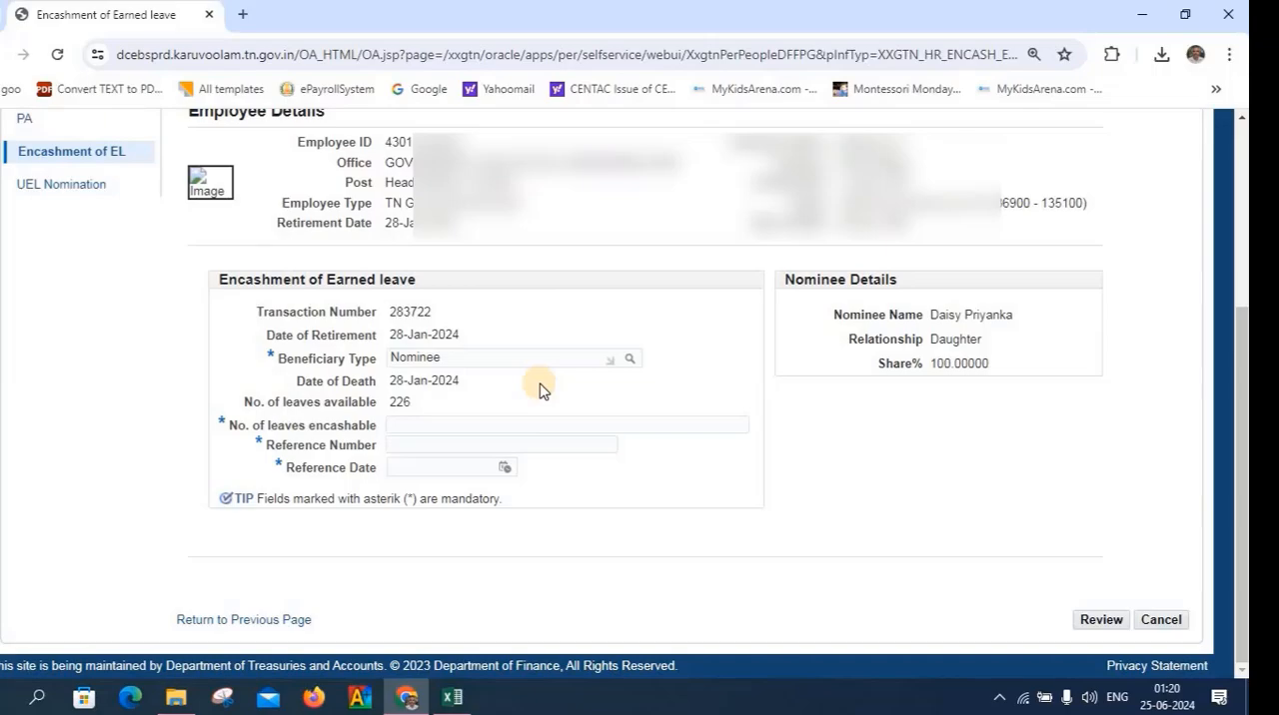
click(444, 423)
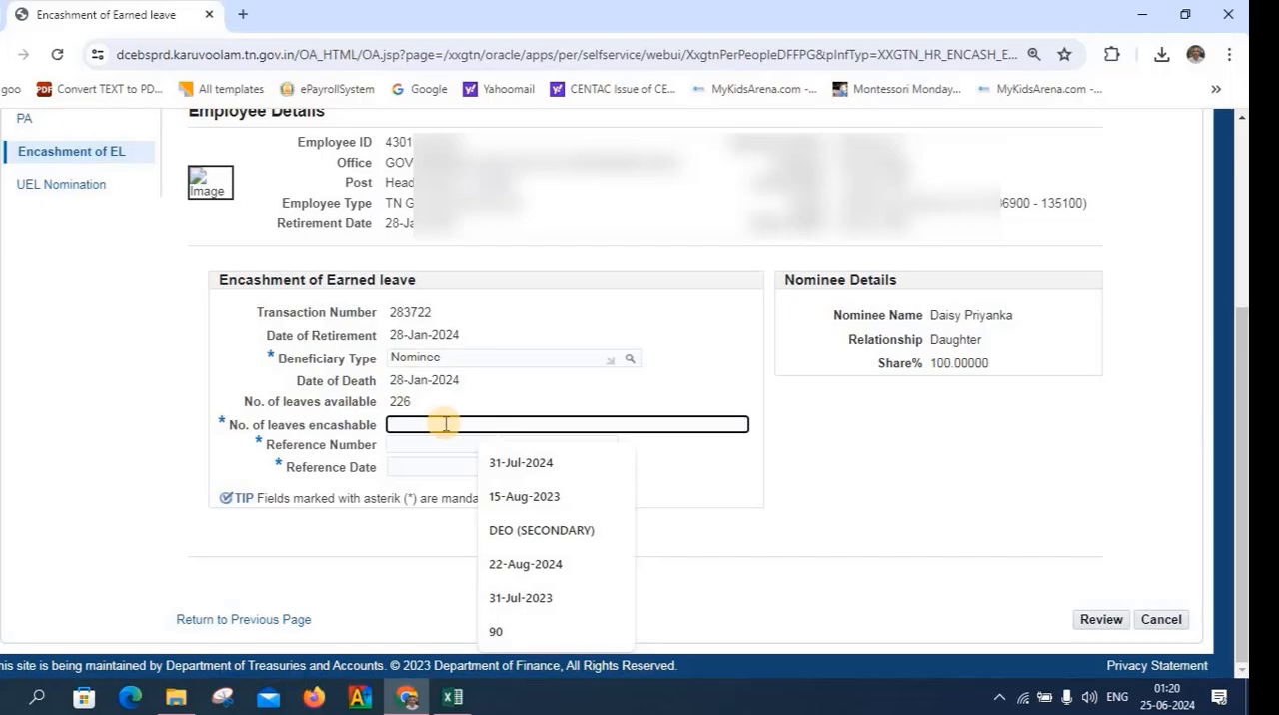
text(22)
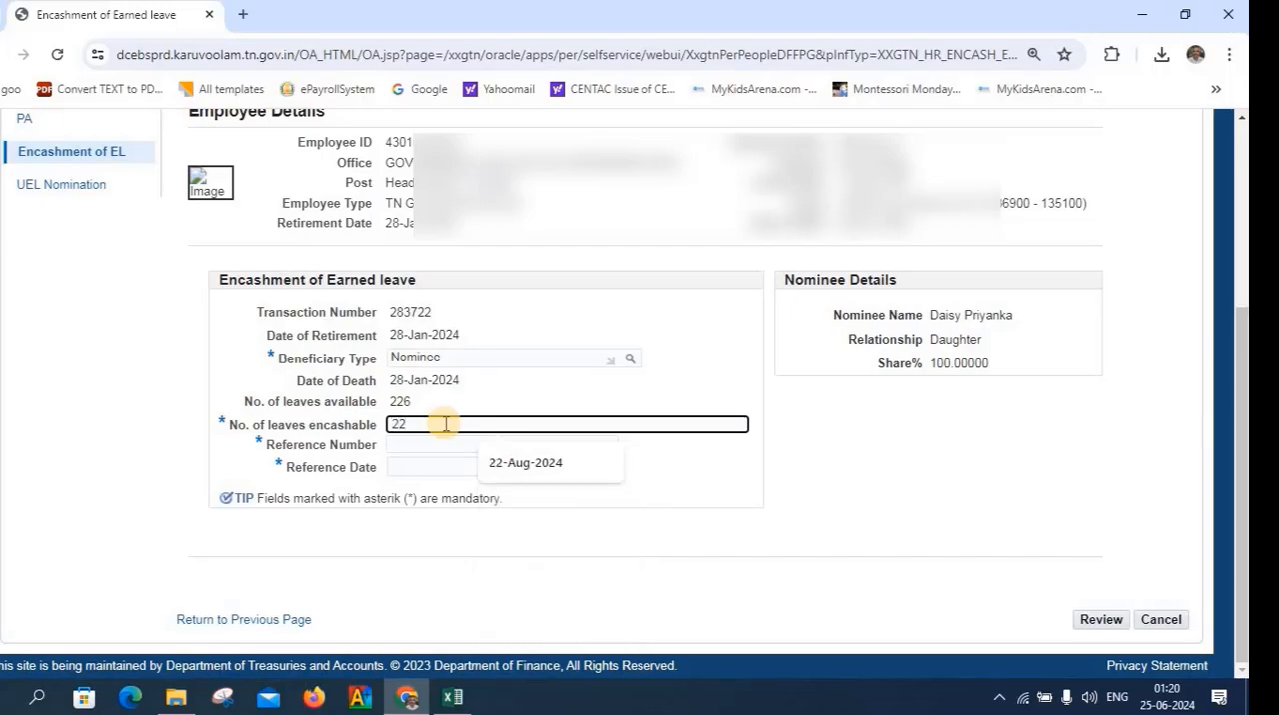
text(6)
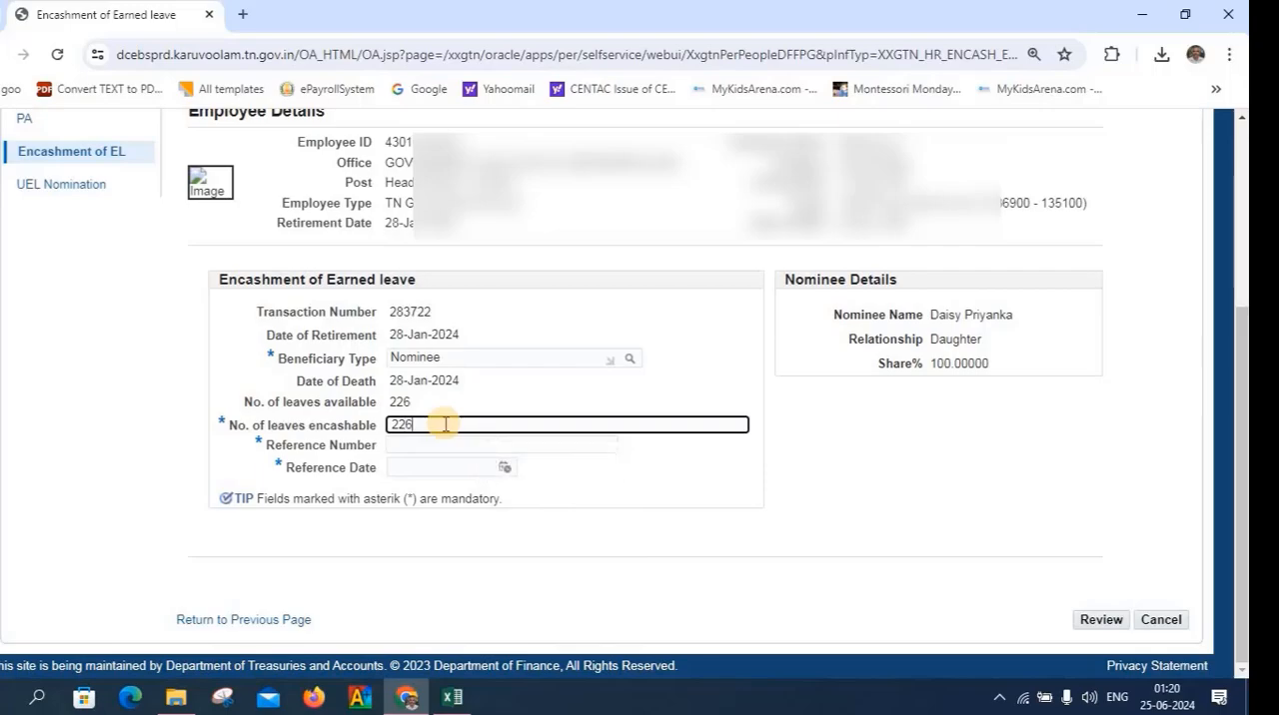
key(Tab)
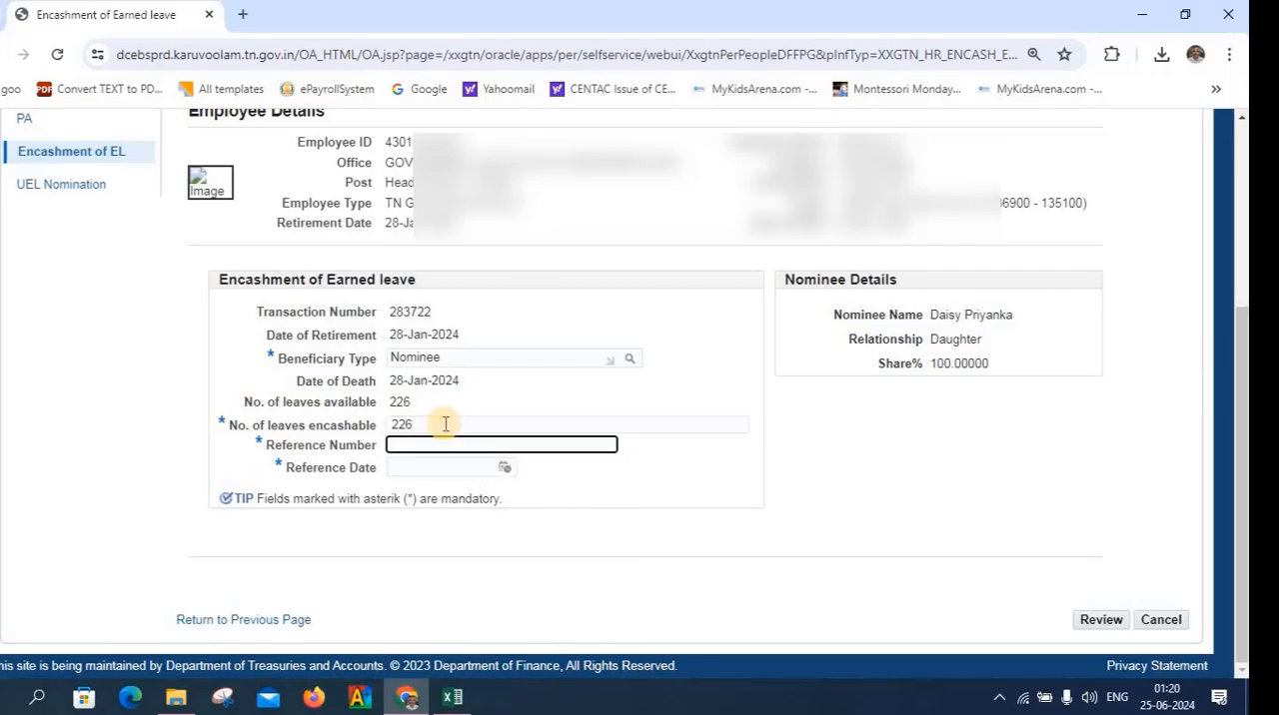
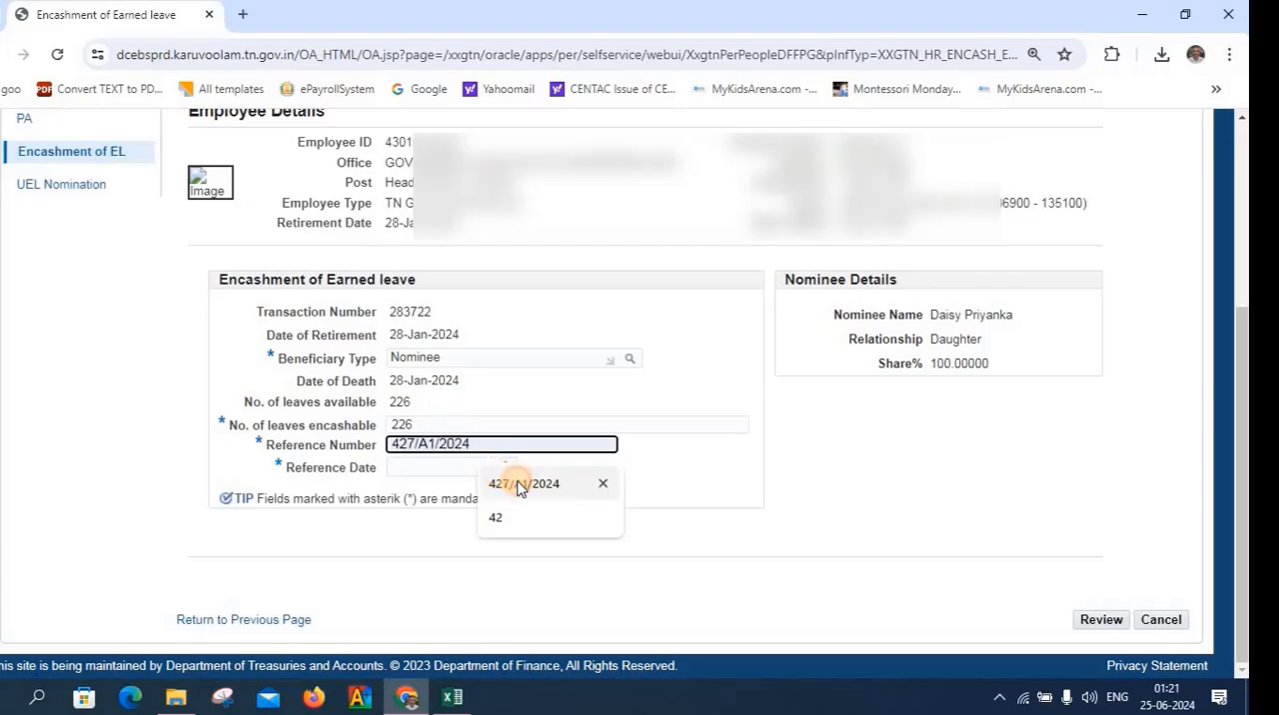
click(519, 486)
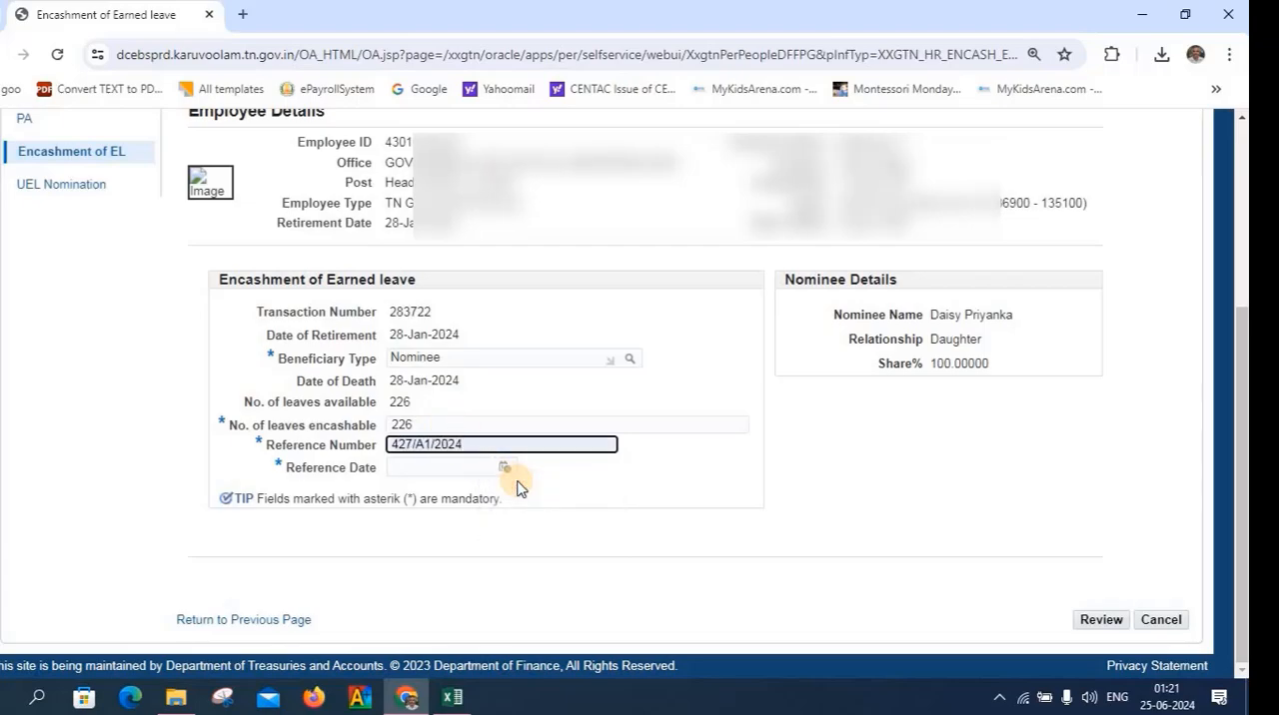
click(435, 467)
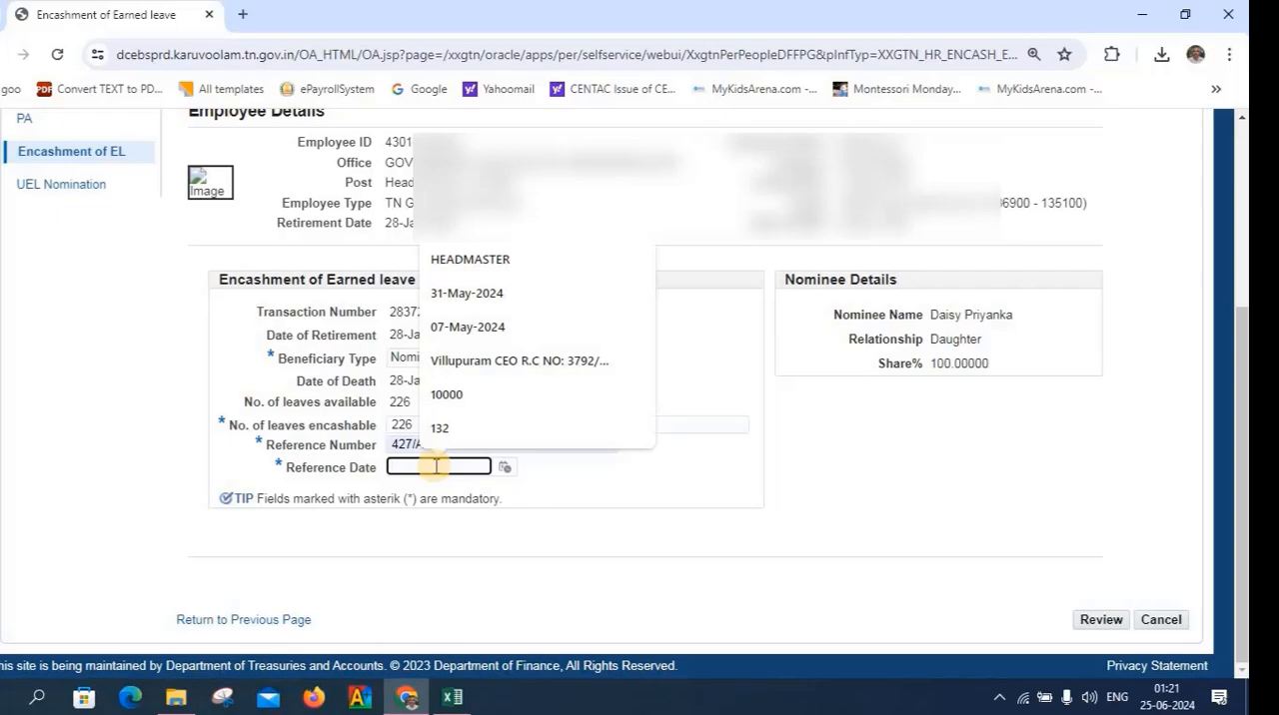
click(476, 296)
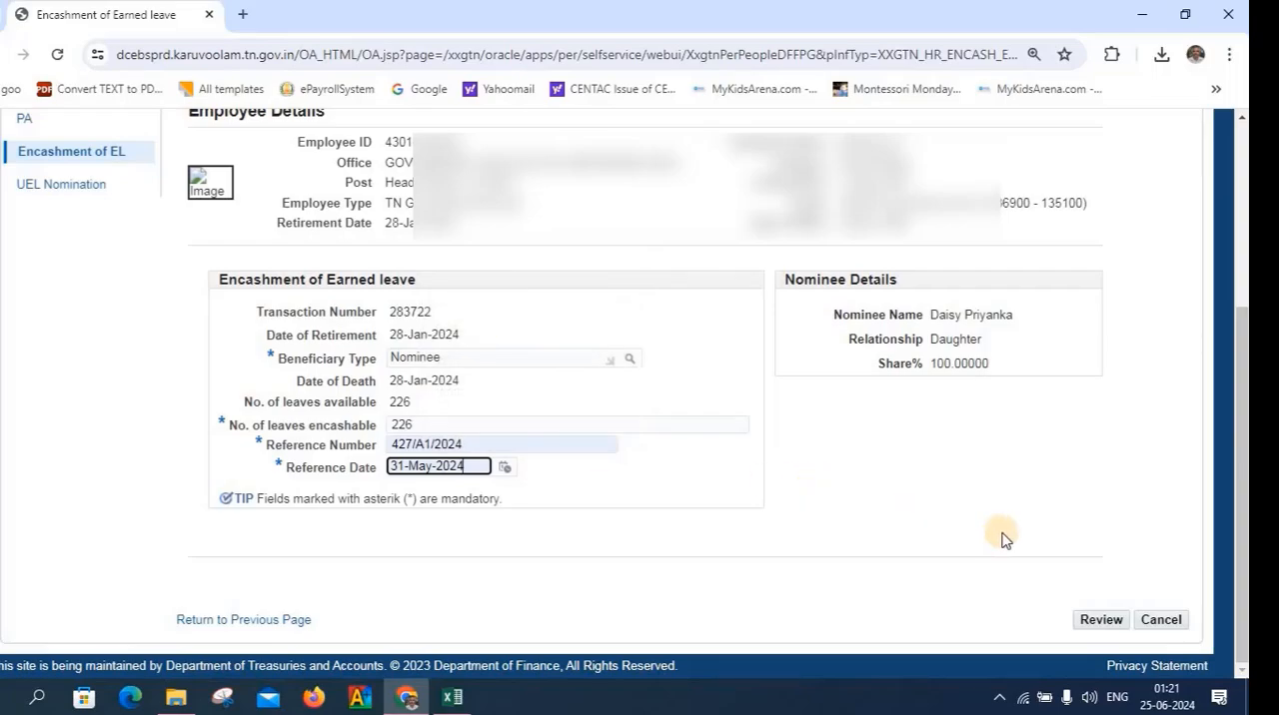
Review the encashment entry, assign Common Approval Group - SR - 11531 as its approver group, and submit it
click(1101, 619)
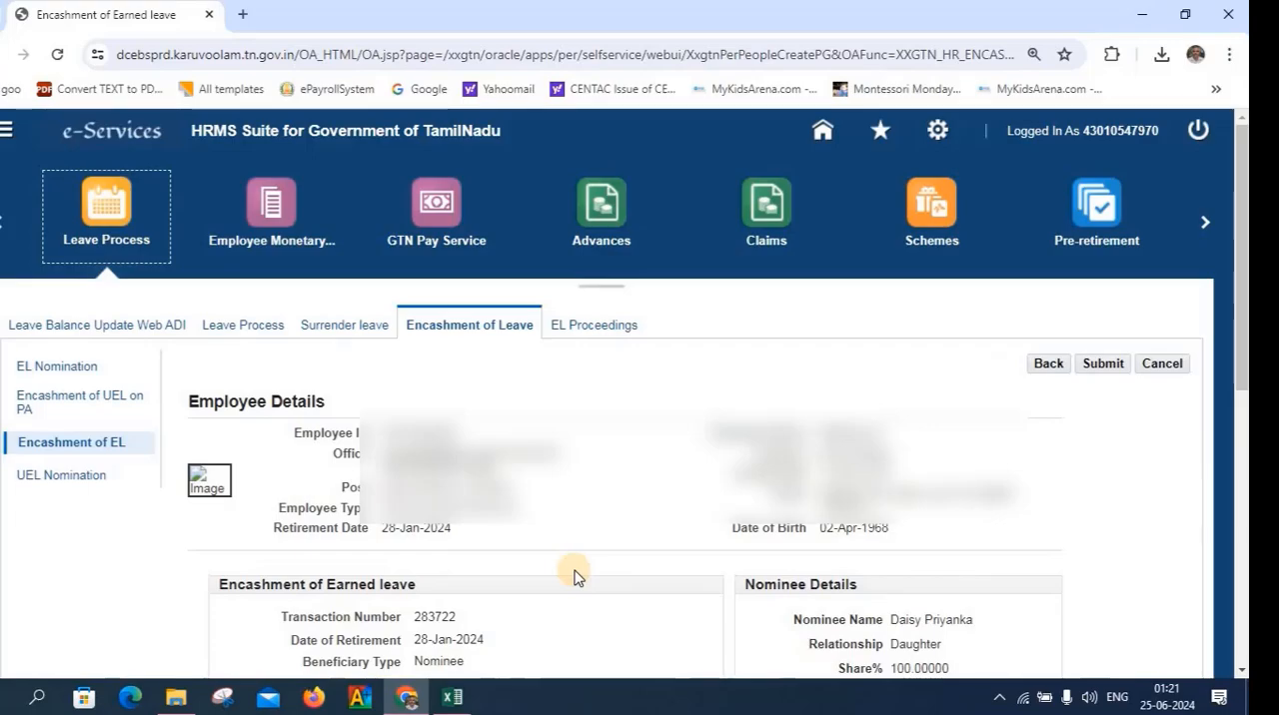
scroll(575, 577, down, 10)
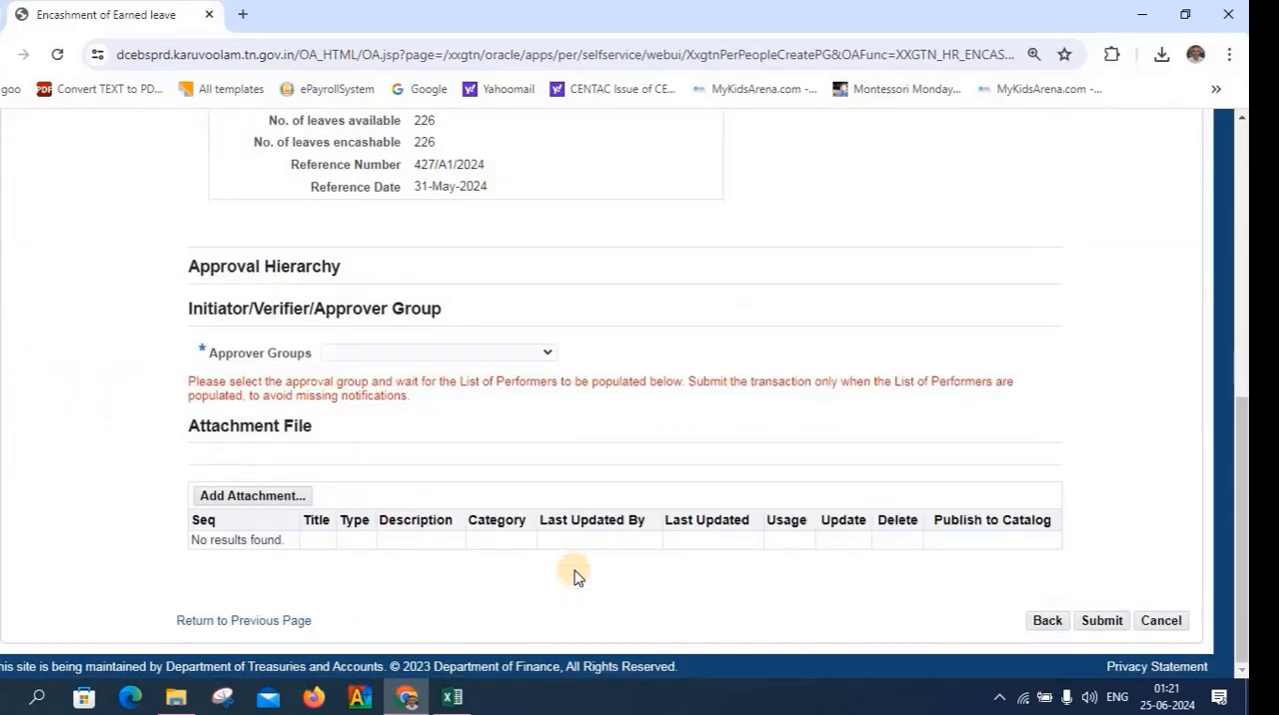
scroll(574, 576, up, 1)
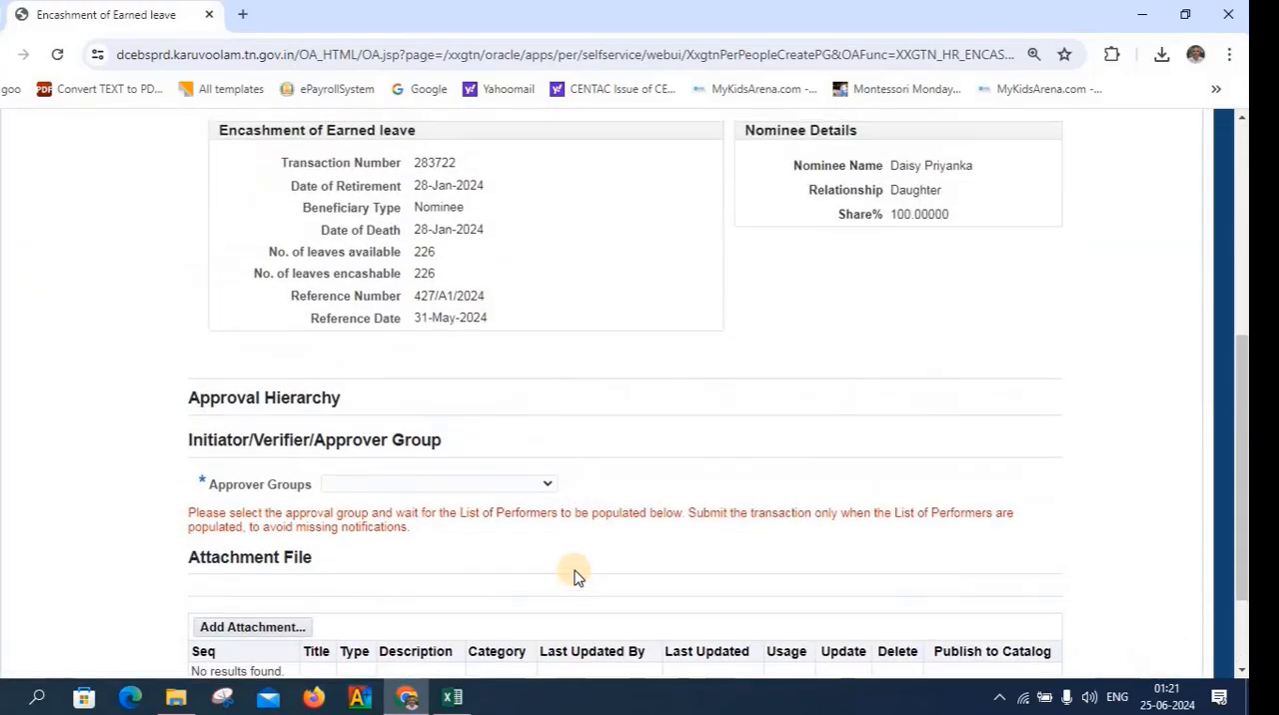
click(499, 488)
click(489, 518)
scroll(599, 529, down, 3)
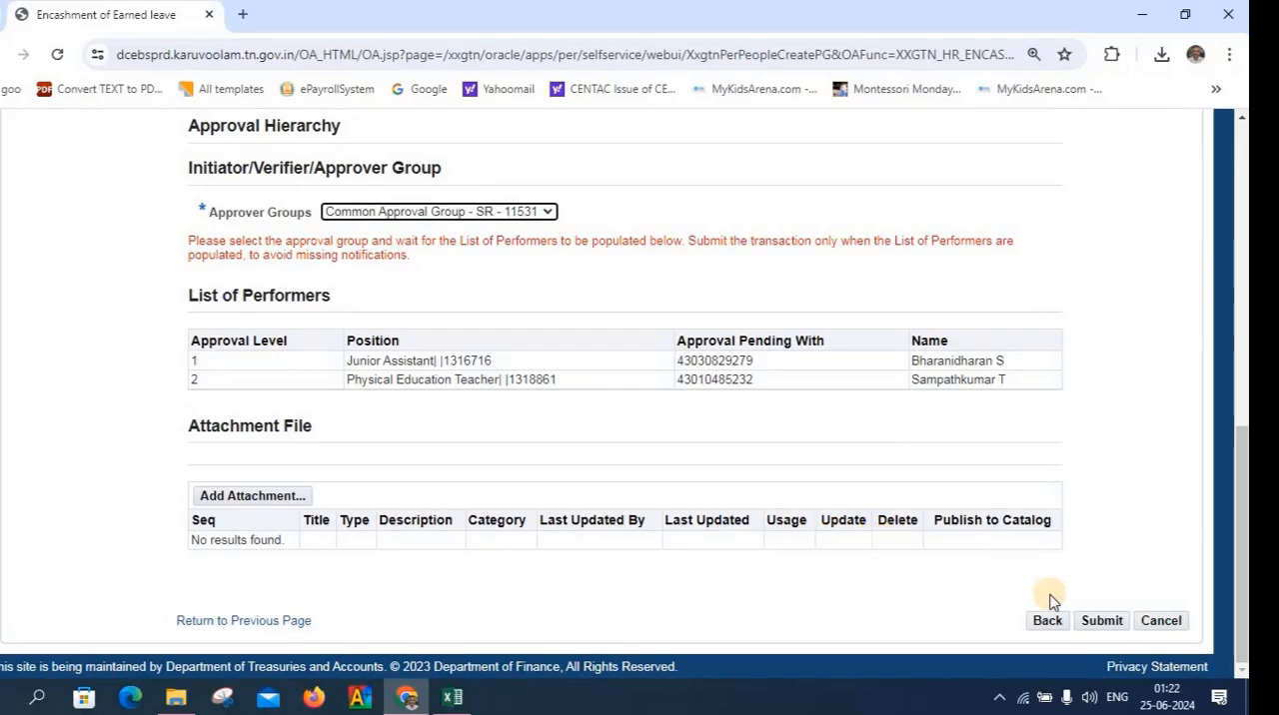
click(1106, 623)
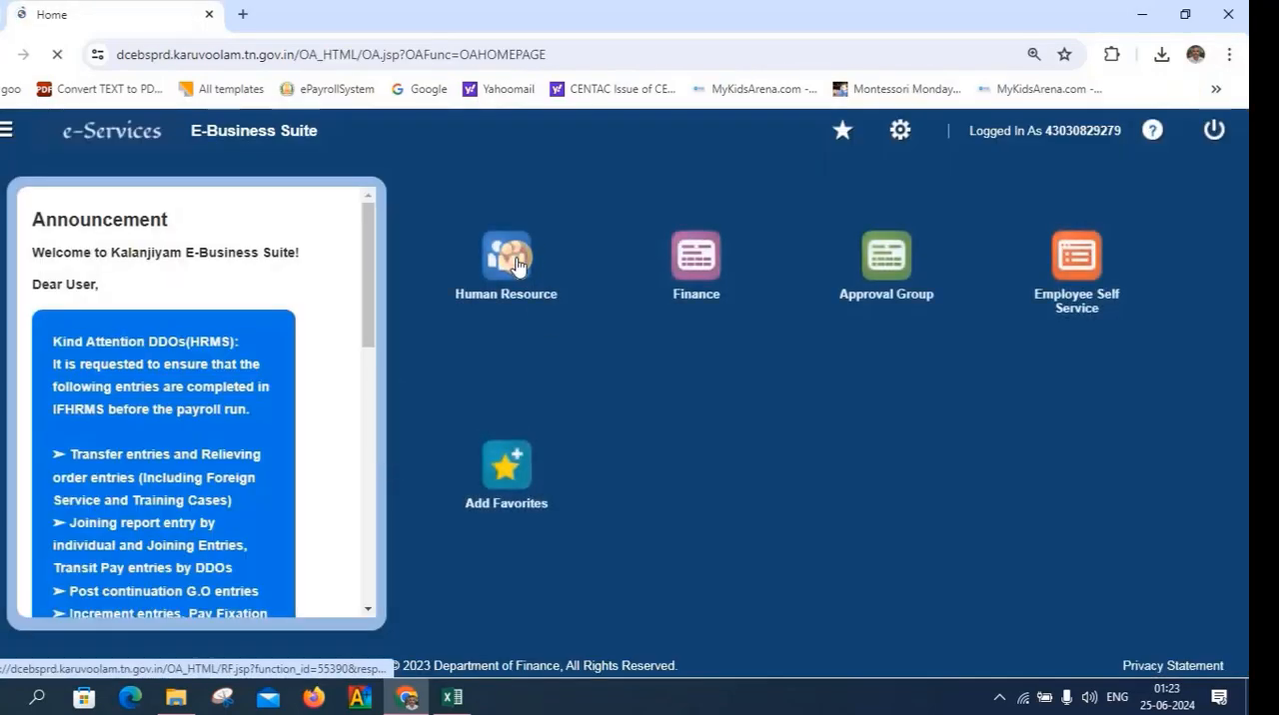
Open the pending Encashment of Earned leave request in the verifier's HRMS login, verify it, and sign out
click(515, 263)
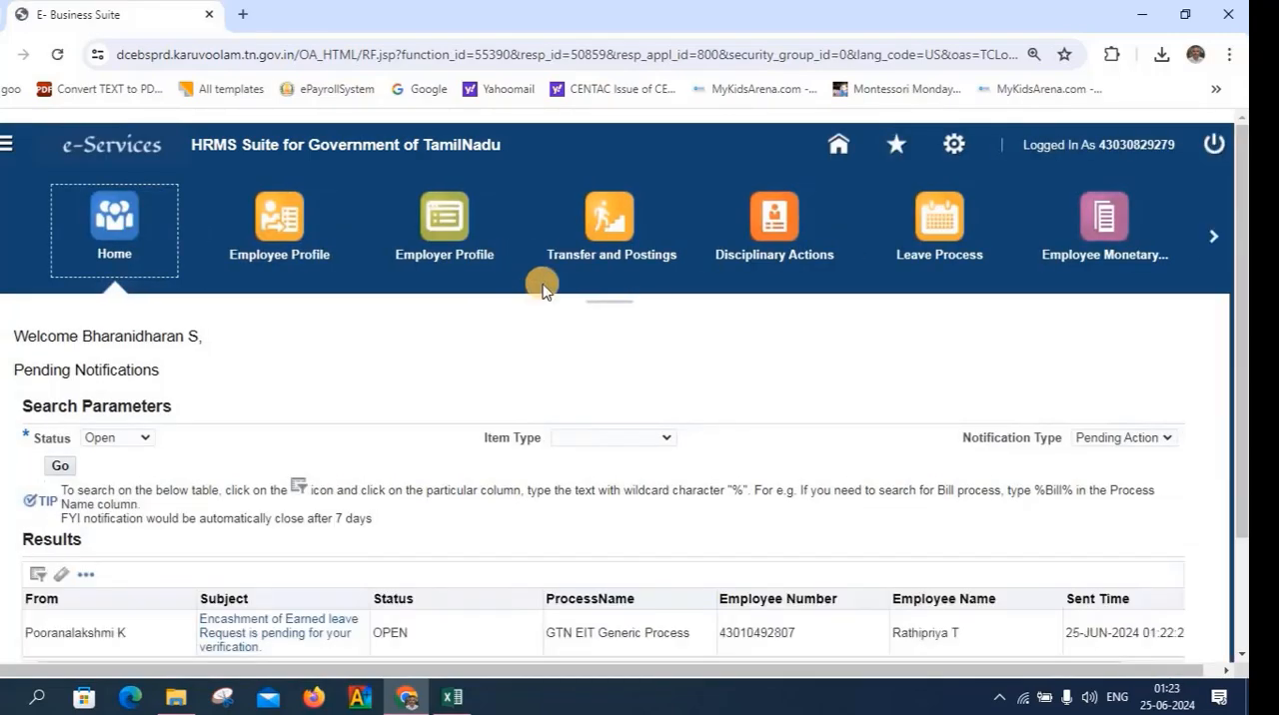
click(295, 635)
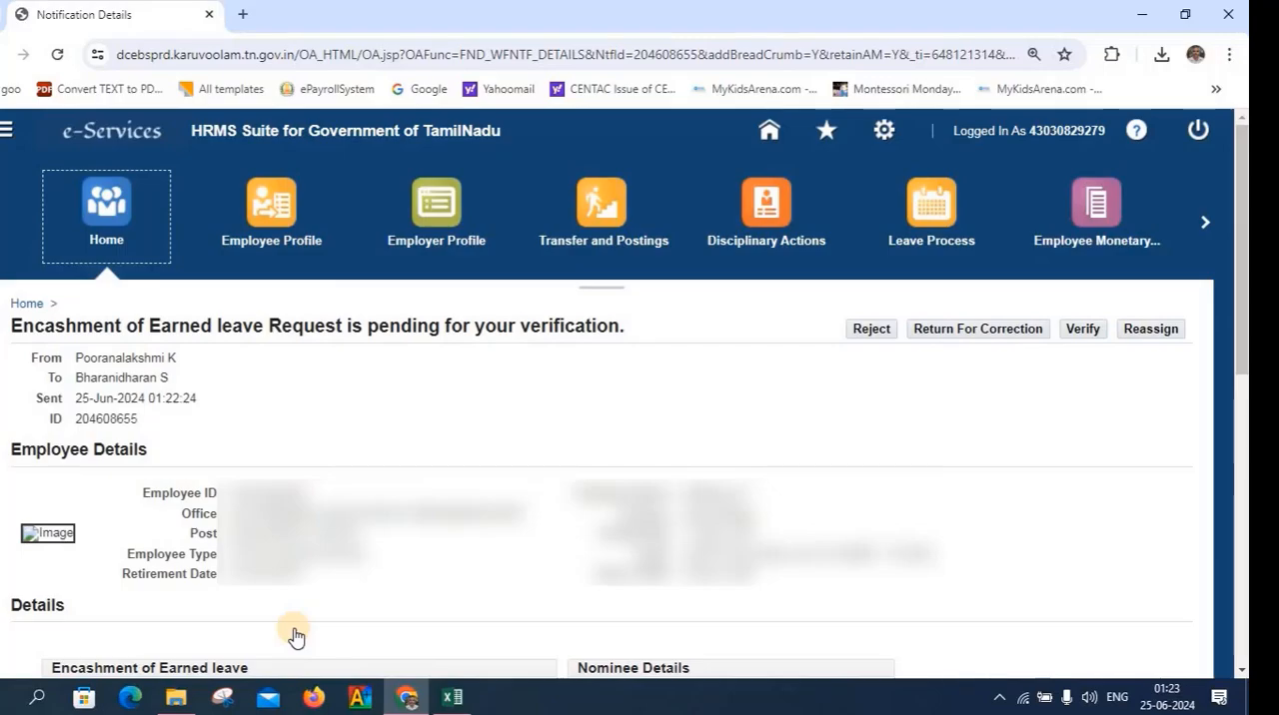
scroll(295, 636, down, 3)
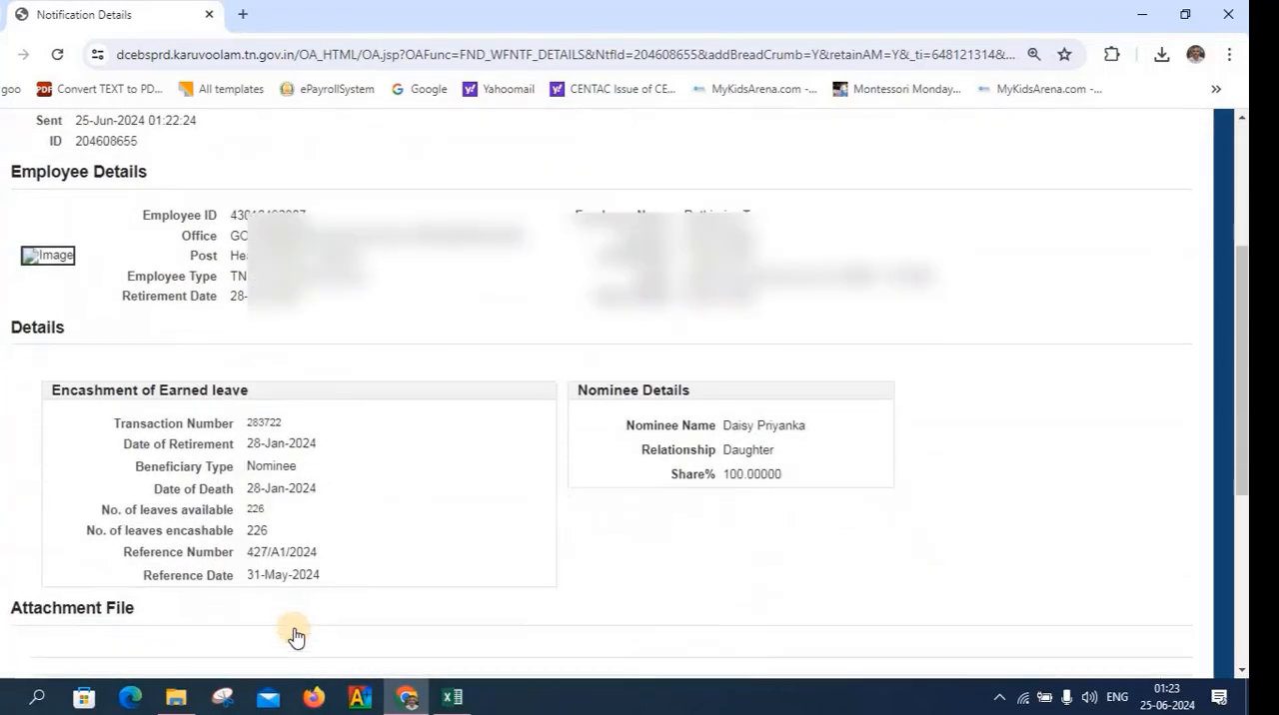
scroll(295, 636, down, 3)
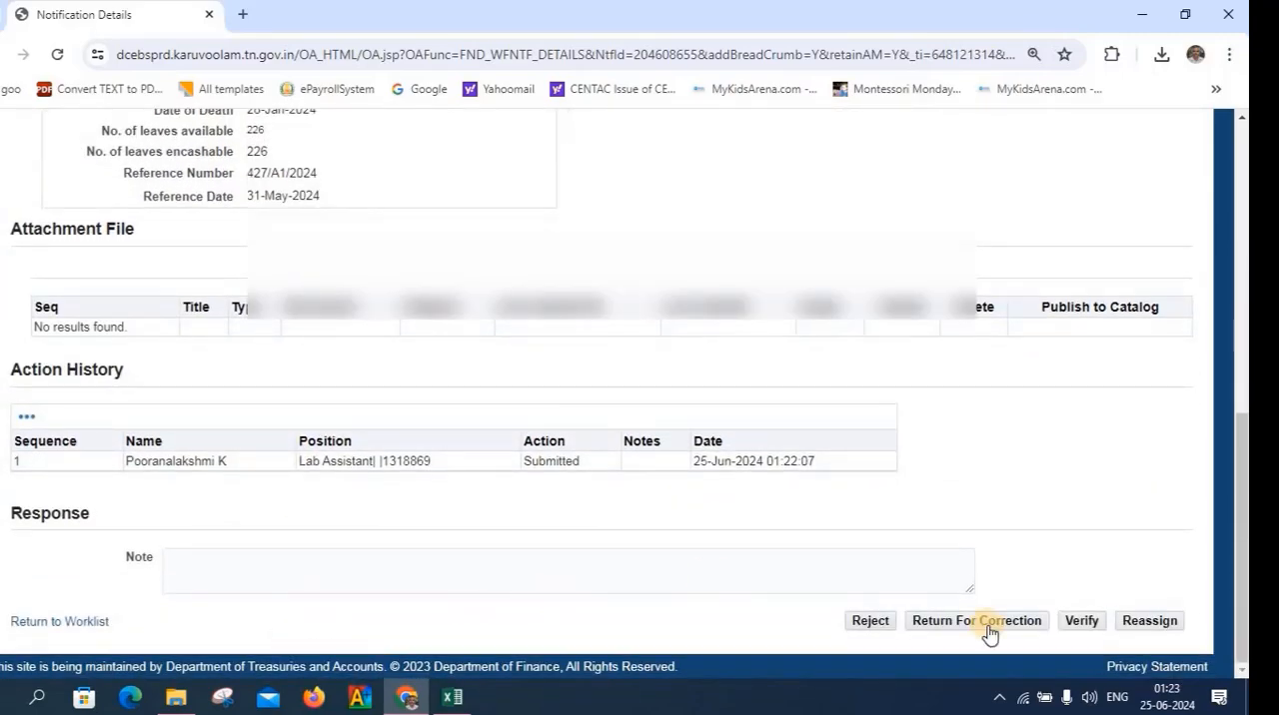
click(1086, 621)
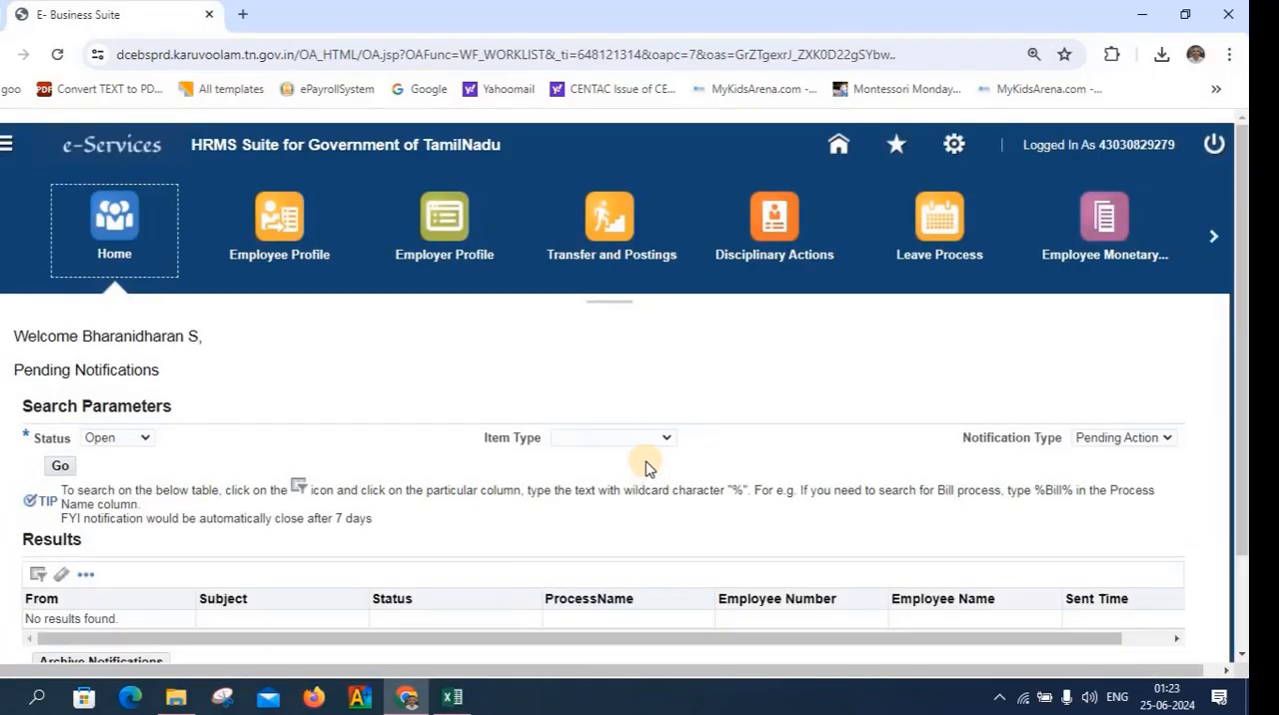
scroll(645, 468, down, 2)
scroll(645, 467, up, 2)
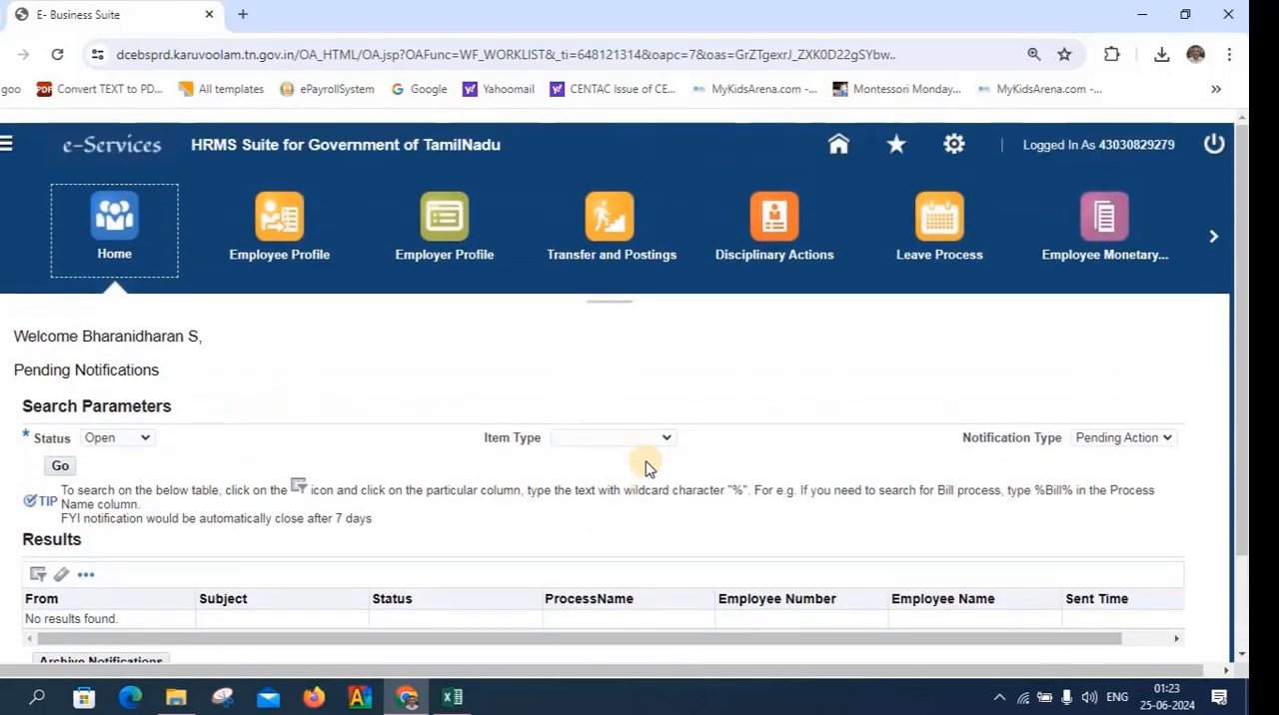
click(1211, 147)
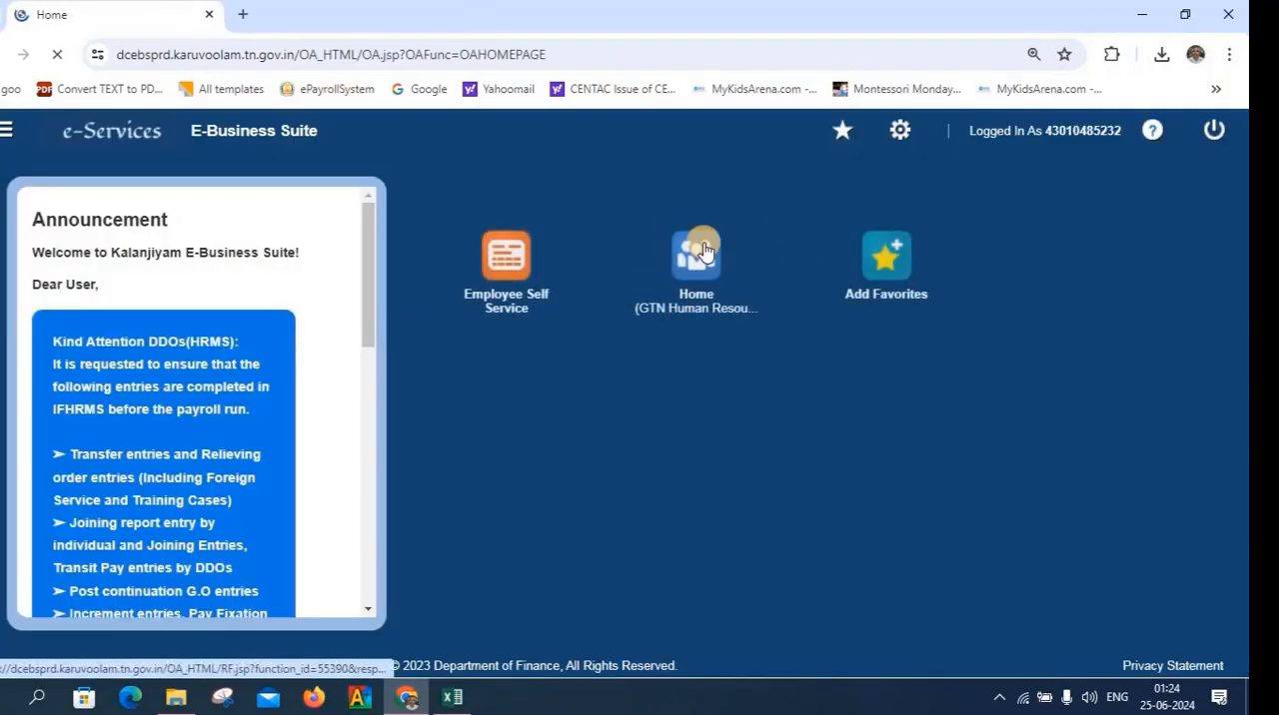
Open the pending Encashment of Earned leave request in the approver's HRMS login and approve it
click(702, 247)
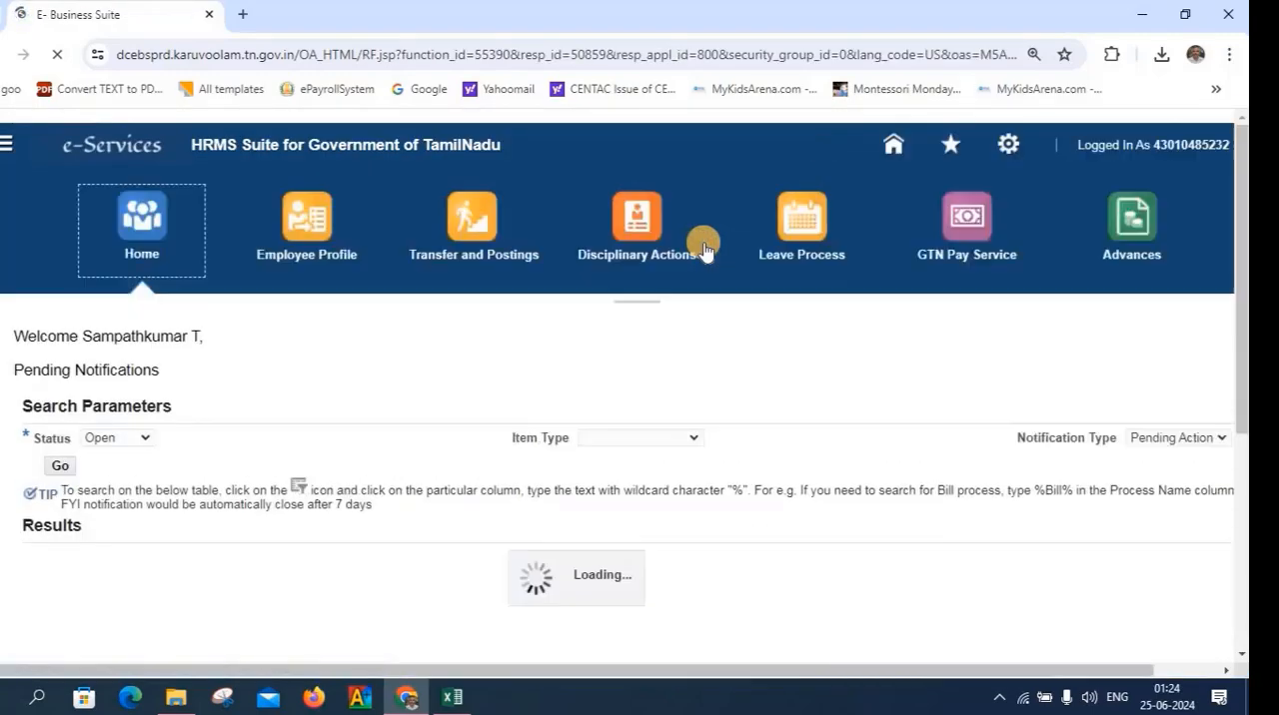
scroll(407, 623, down, 3)
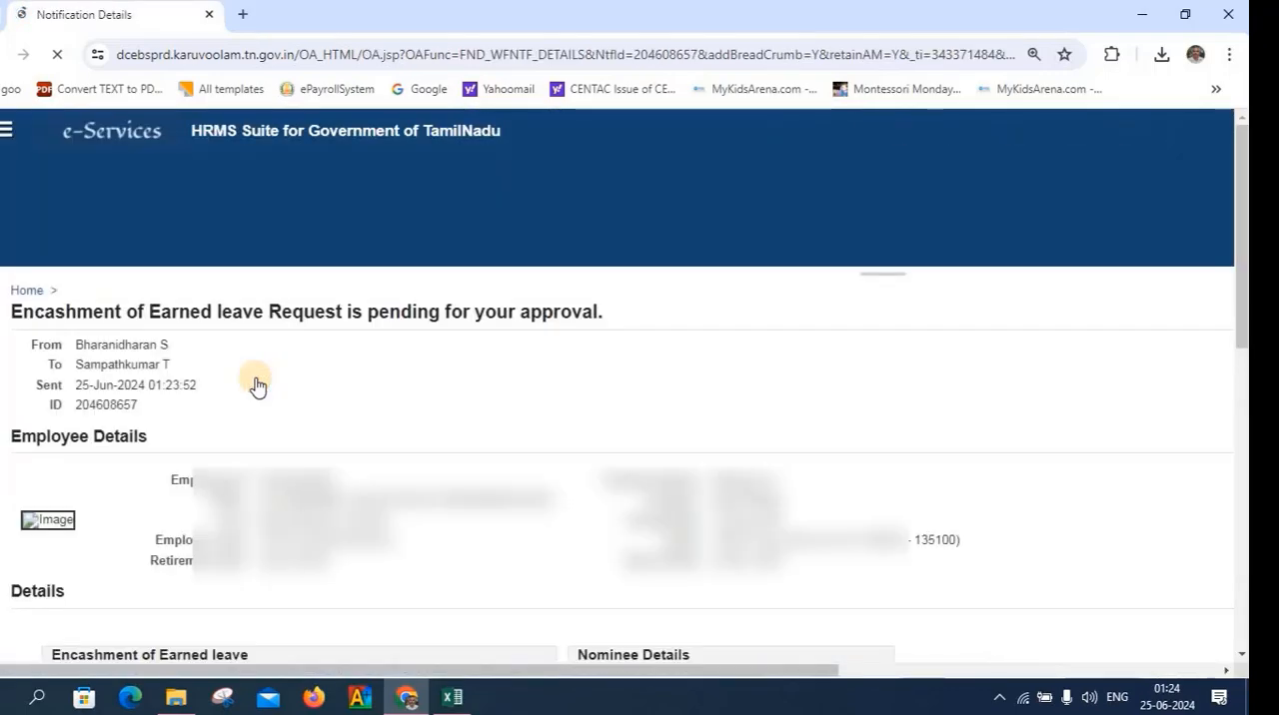
scroll(256, 384, down, 8)
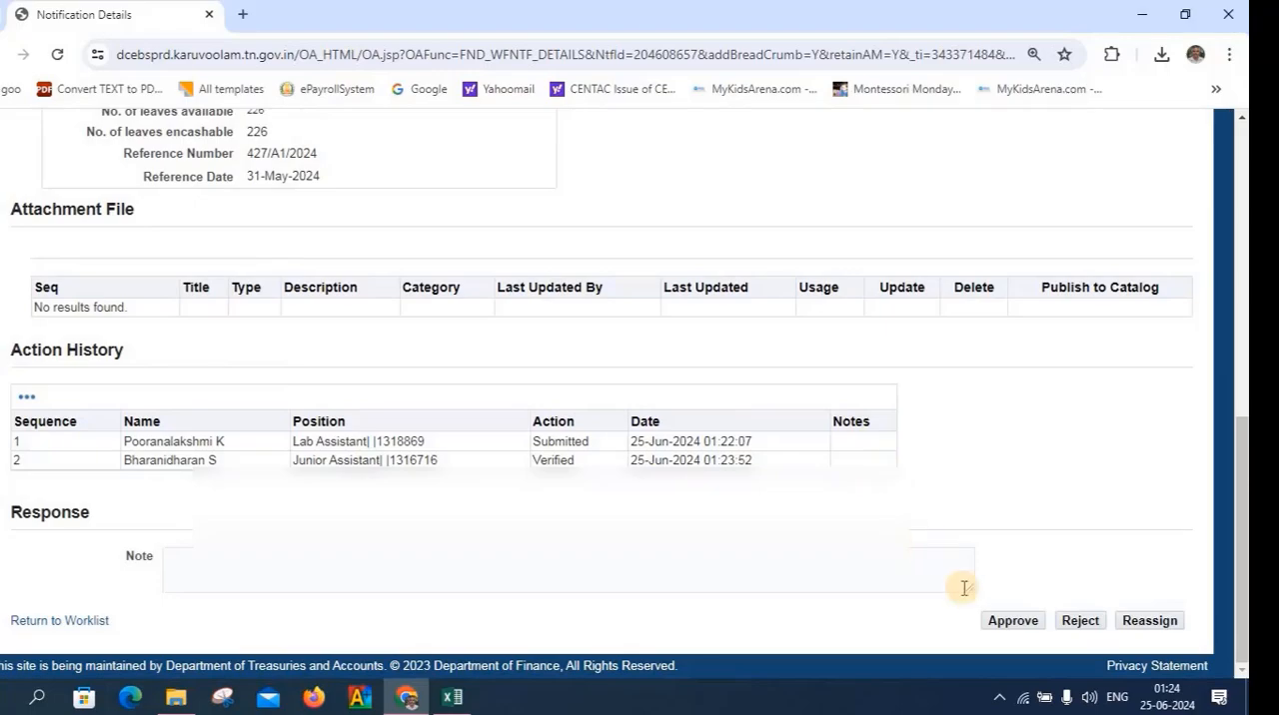
click(1010, 622)
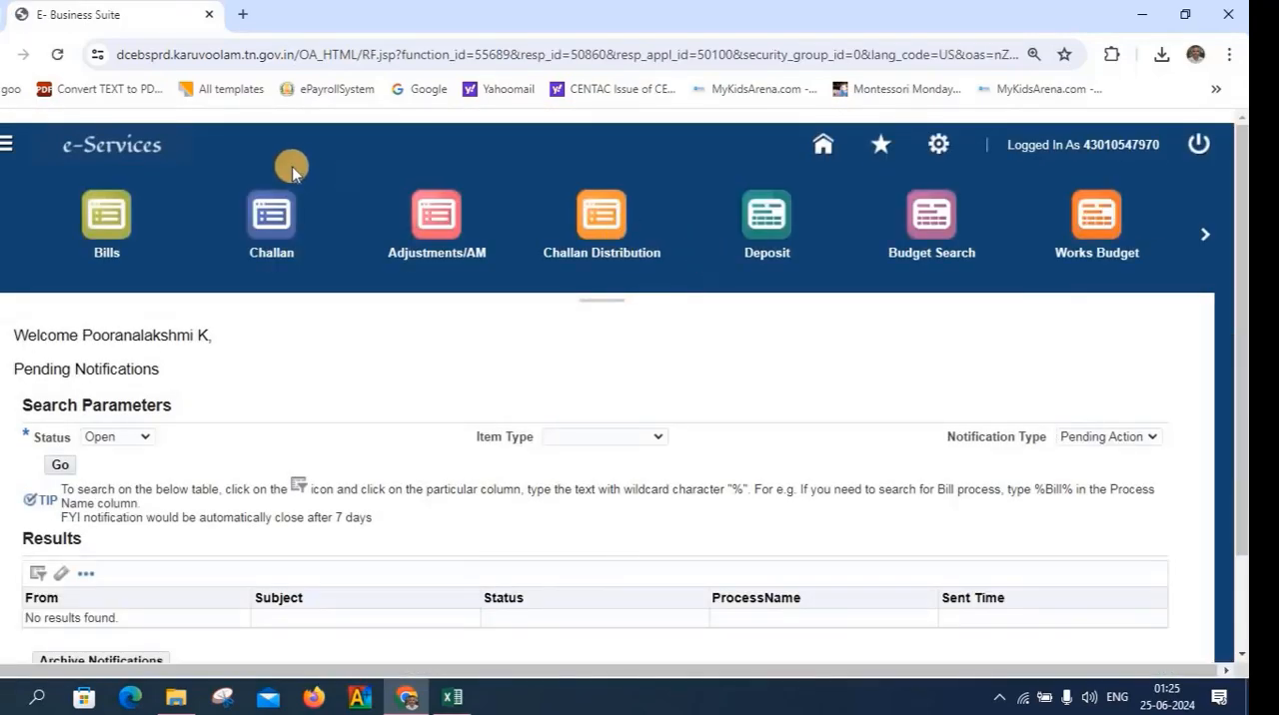
Open payroll processing from the initiator's finance login
scroll(254, 400, down, 2)
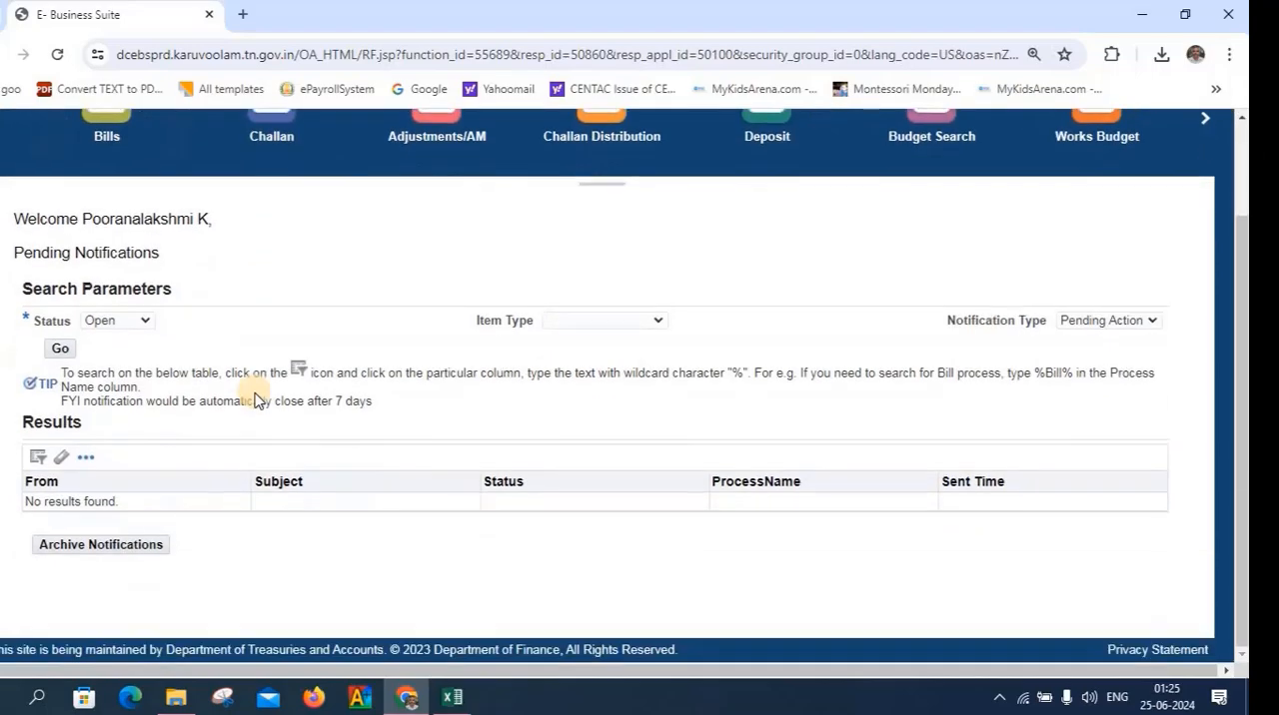
scroll(256, 398, up, 2)
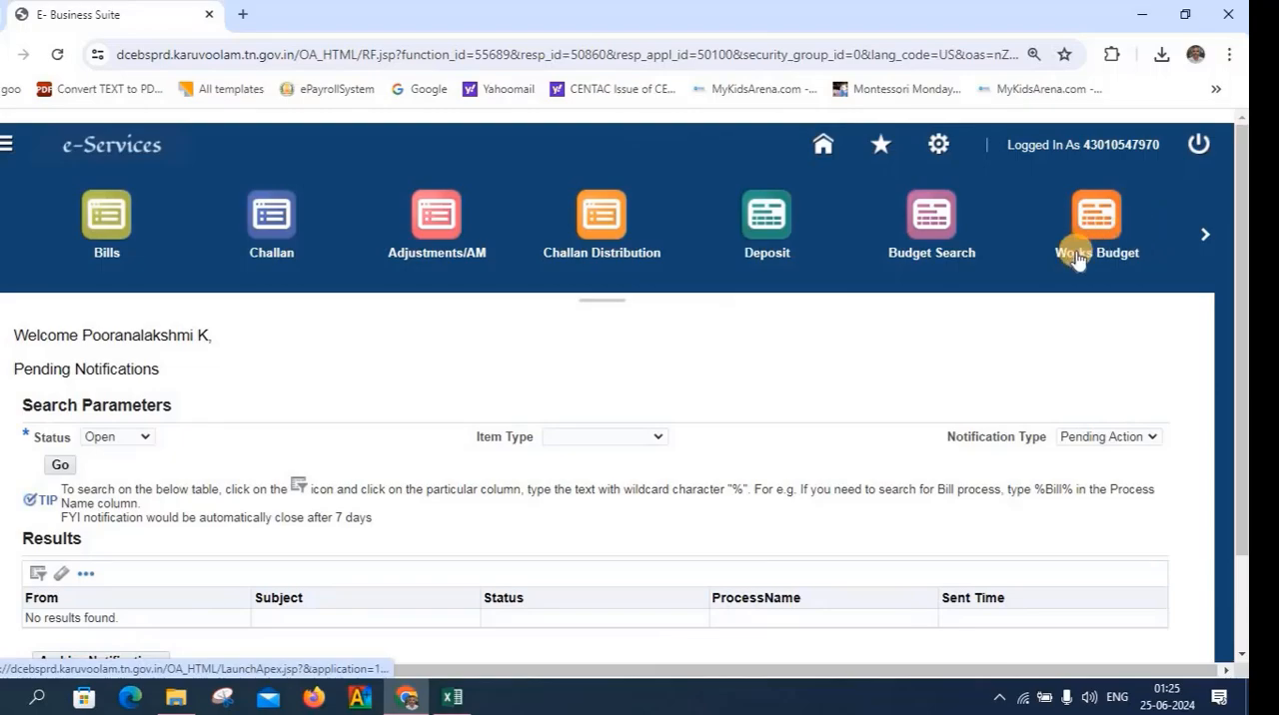
click(1205, 234)
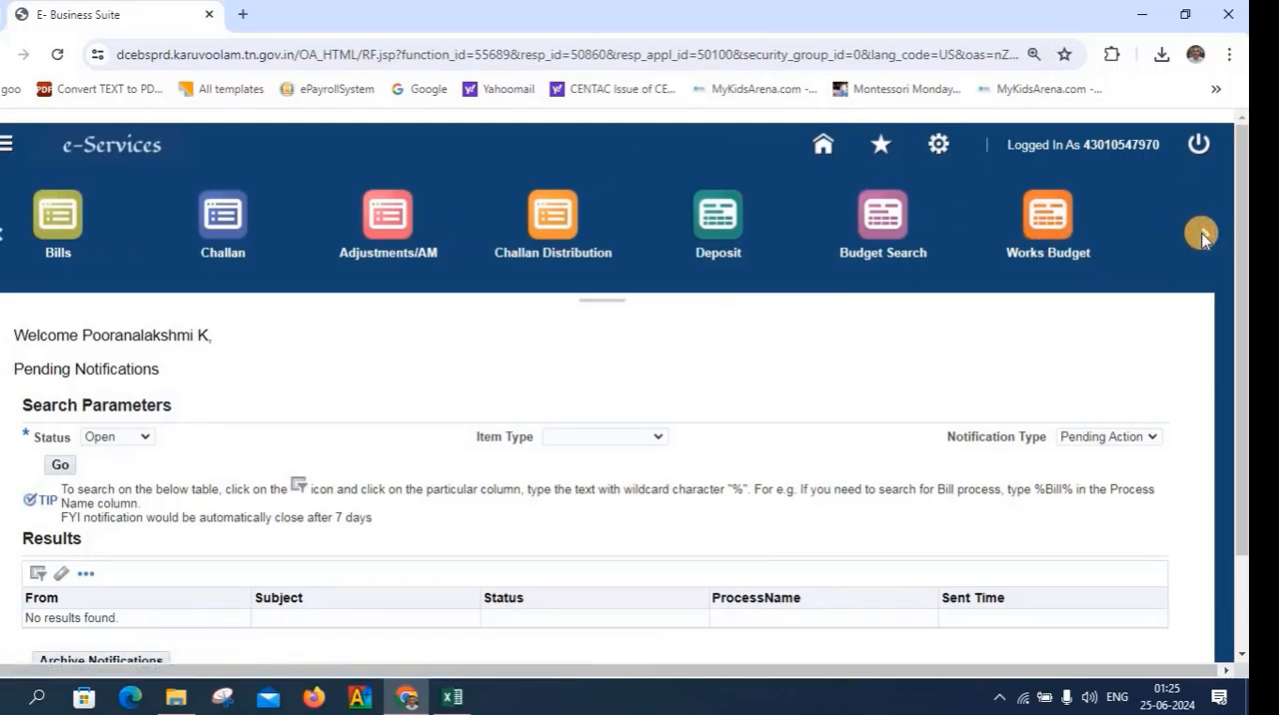
click(1205, 234)
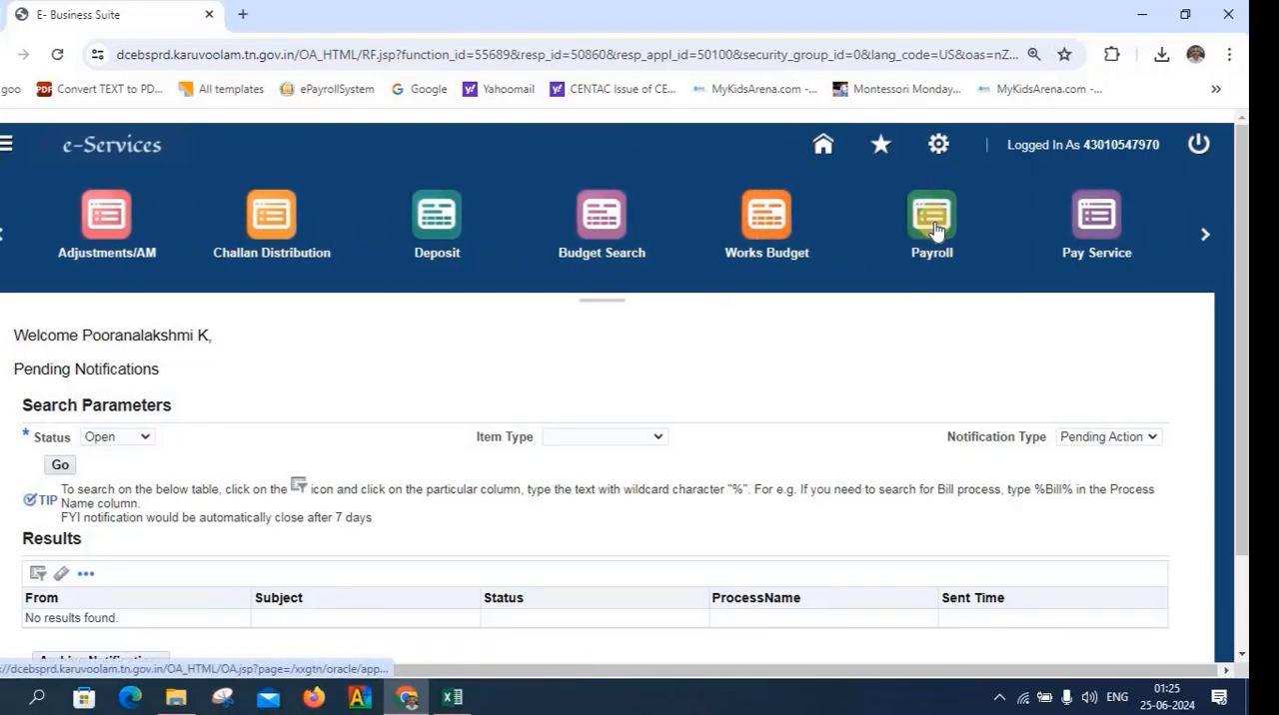
click(934, 222)
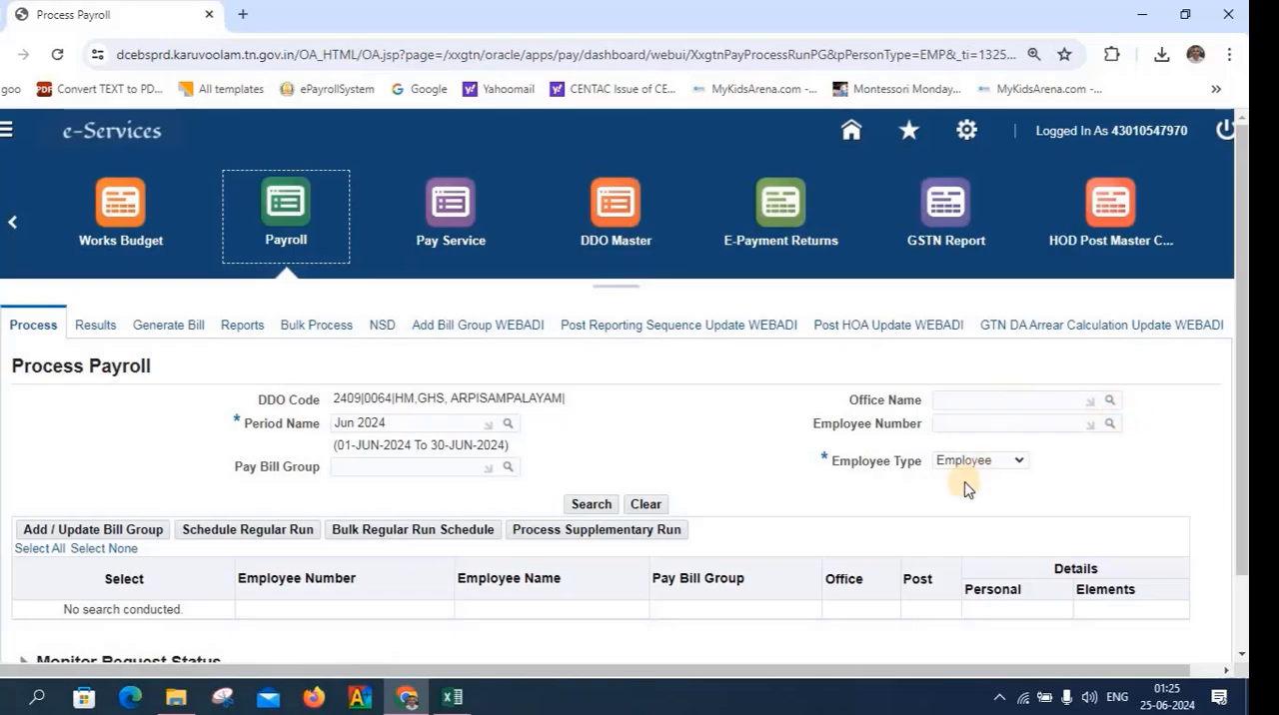
Set the payroll employee type to Ex-Employee and search for the matching employees
click(1005, 467)
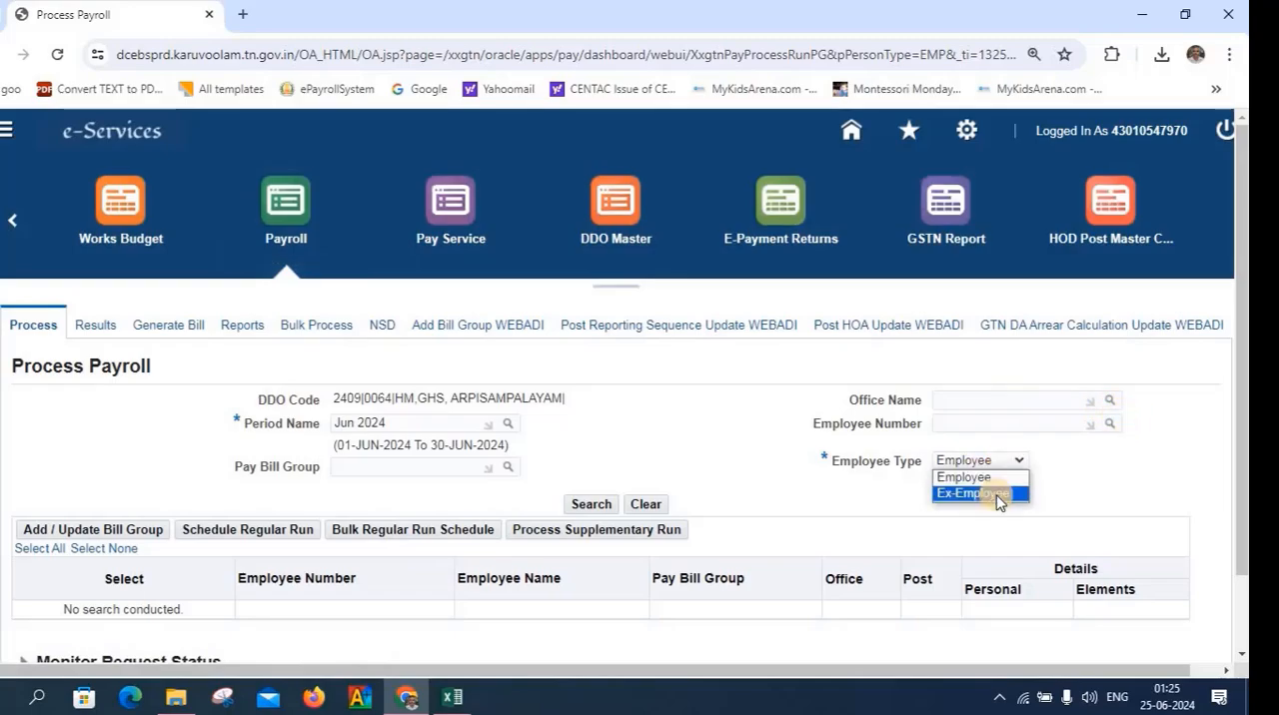
click(998, 495)
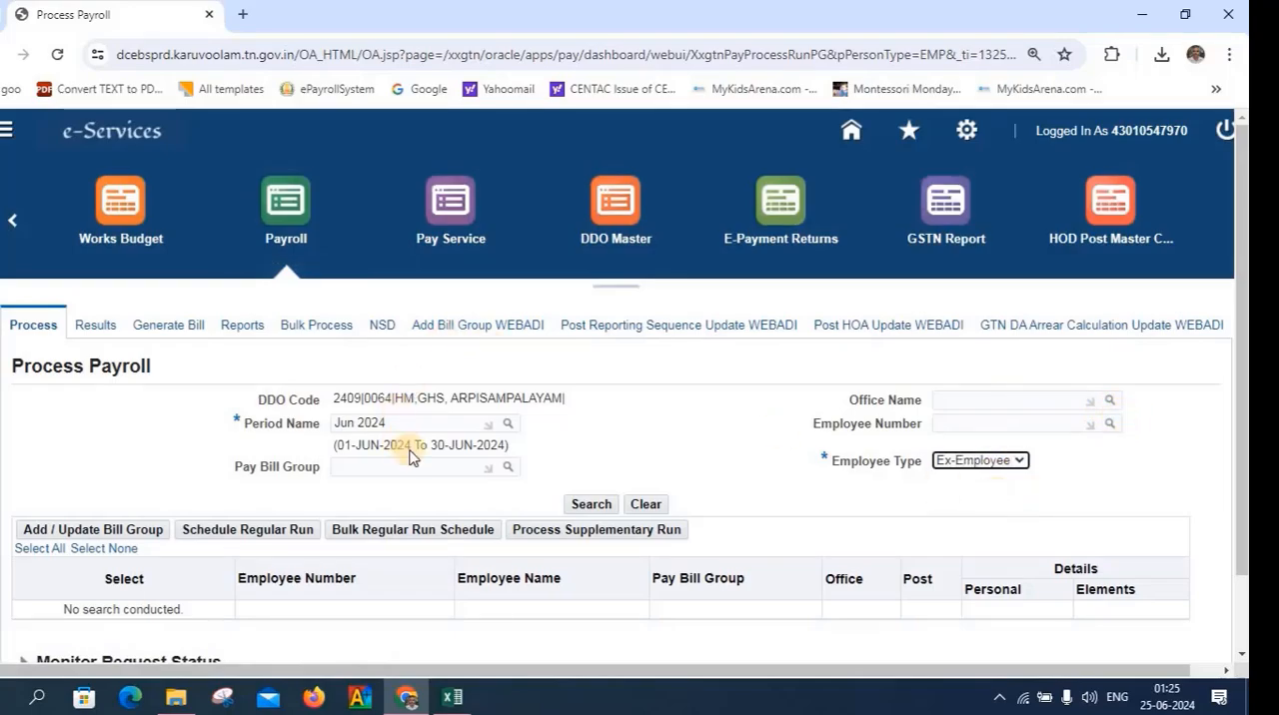
click(585, 507)
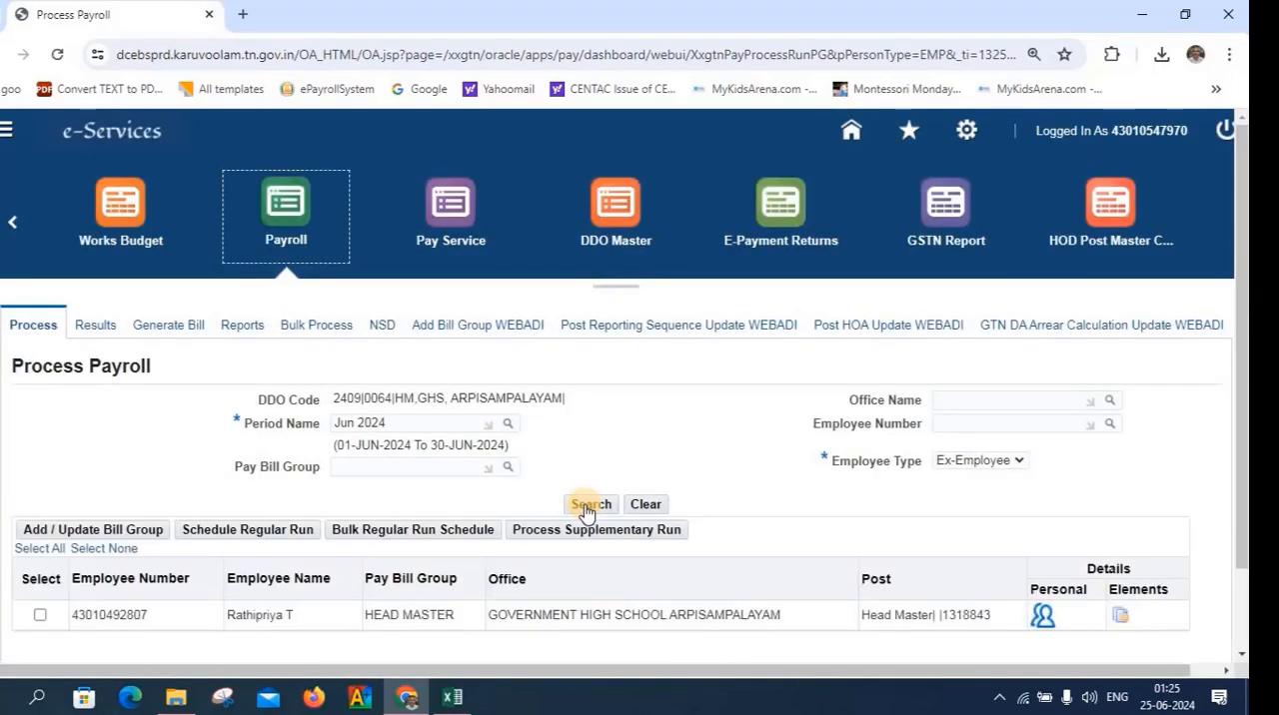
Select the retired employee and submit a supplementary payroll run with the run type EL Encashment
scroll(400, 560, down, 1)
click(39, 518)
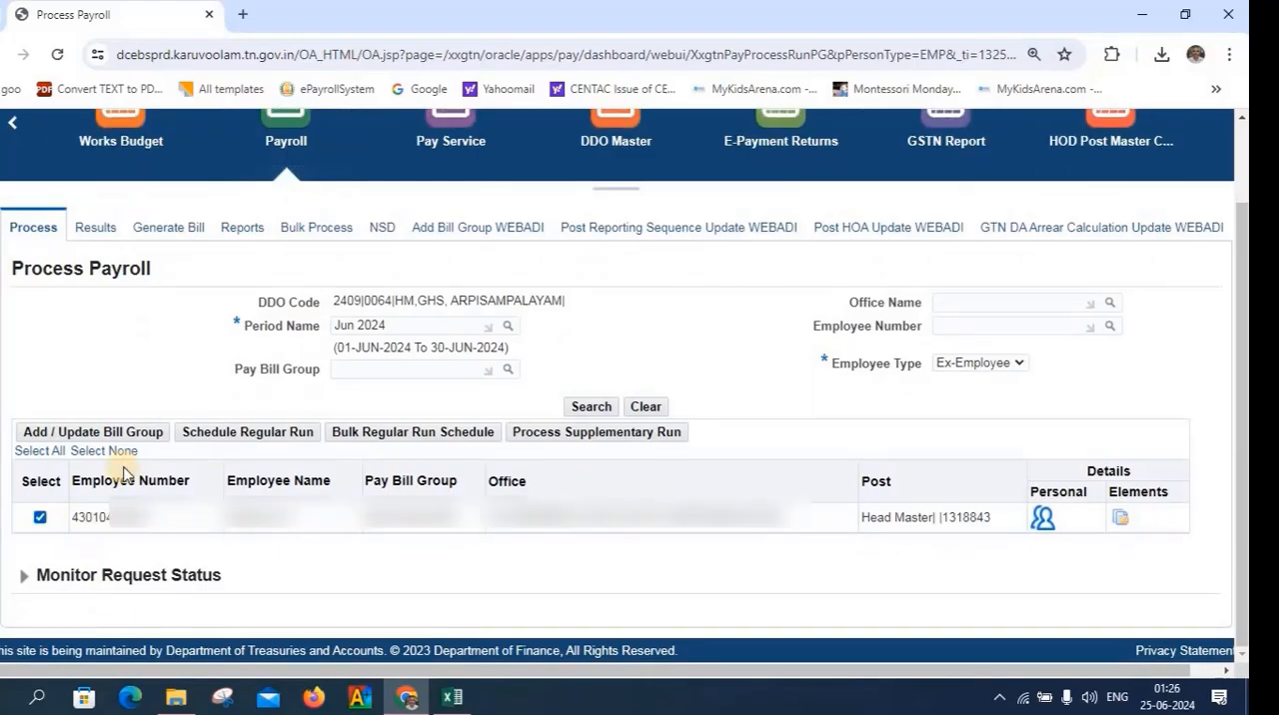
click(554, 436)
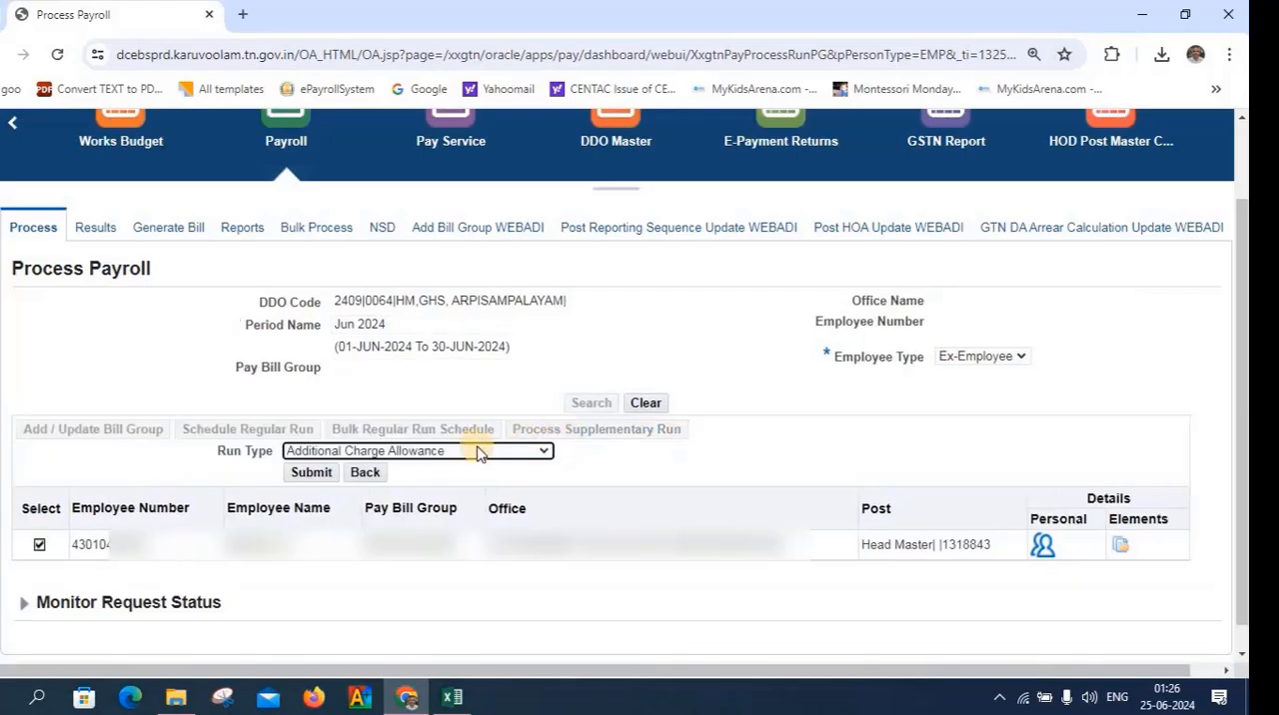
click(532, 451)
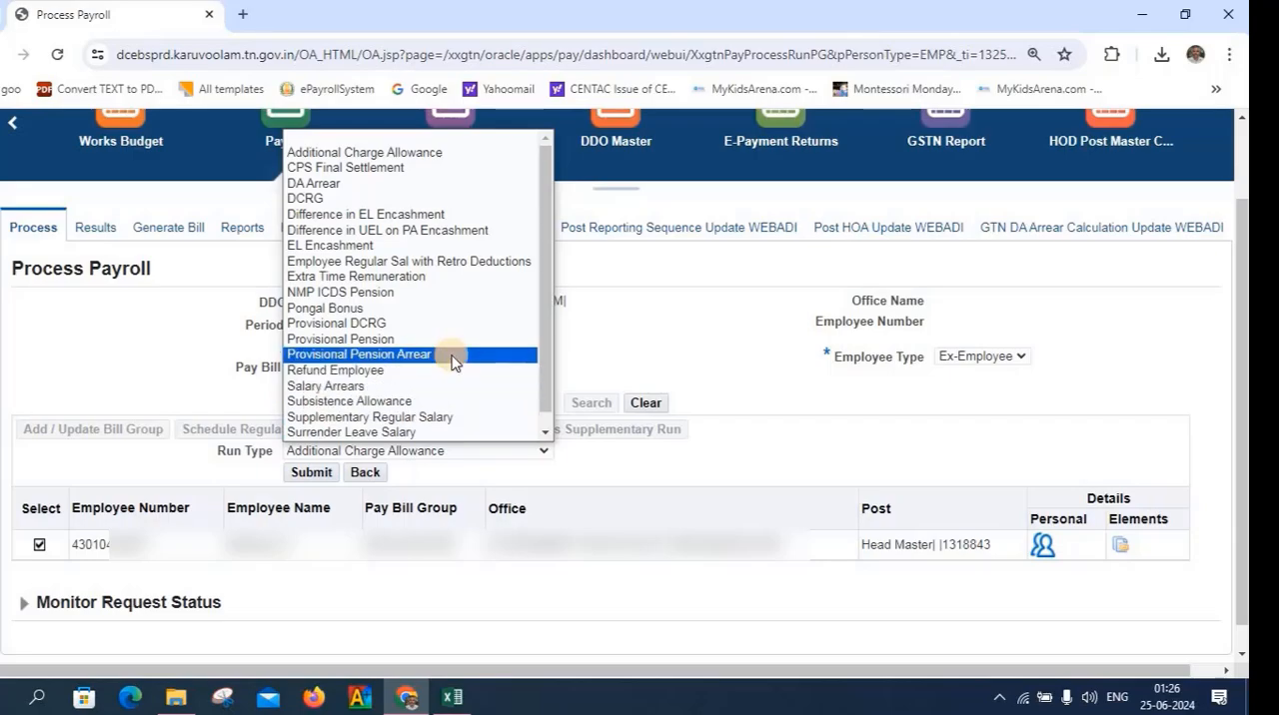
click(404, 246)
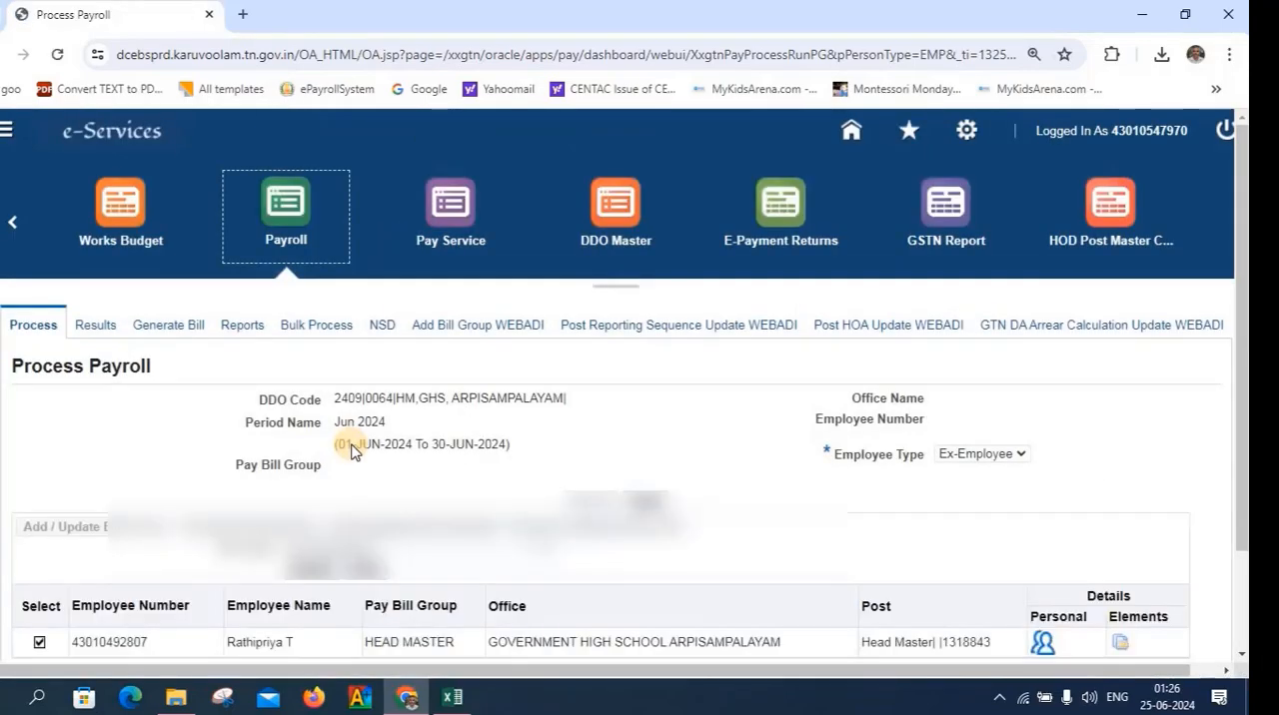
scroll(349, 452, down, 2)
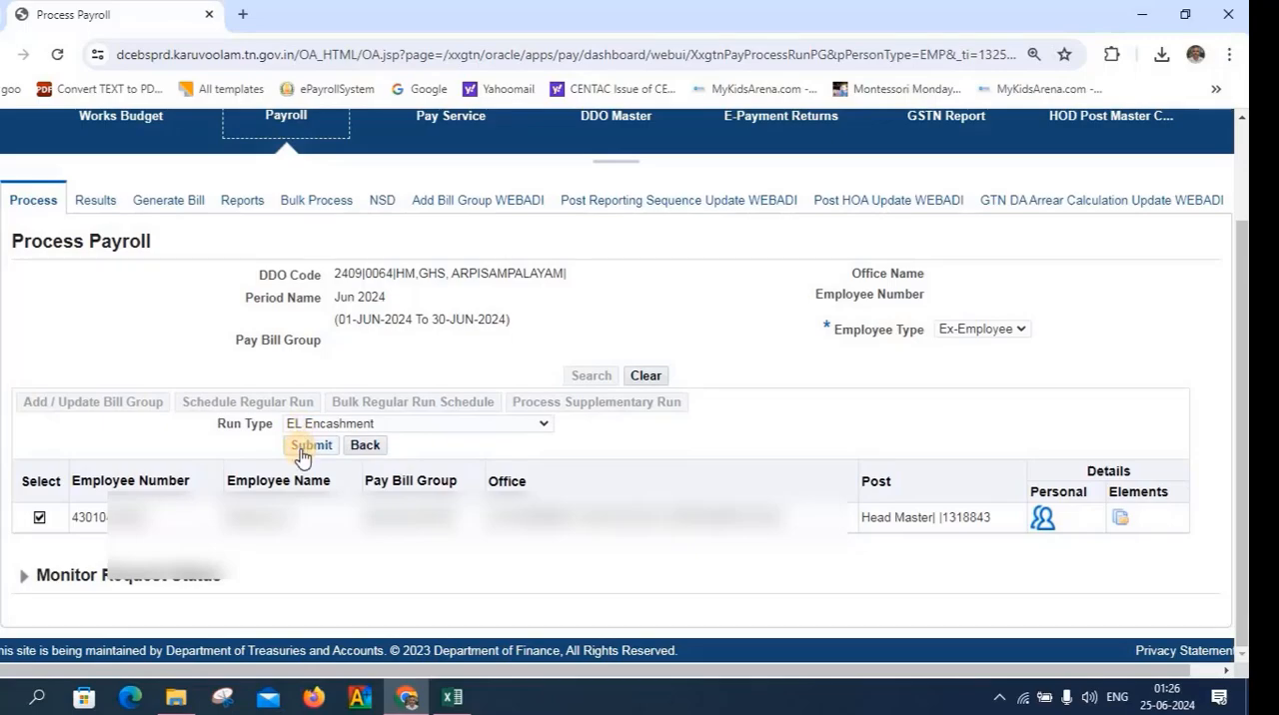
click(302, 454)
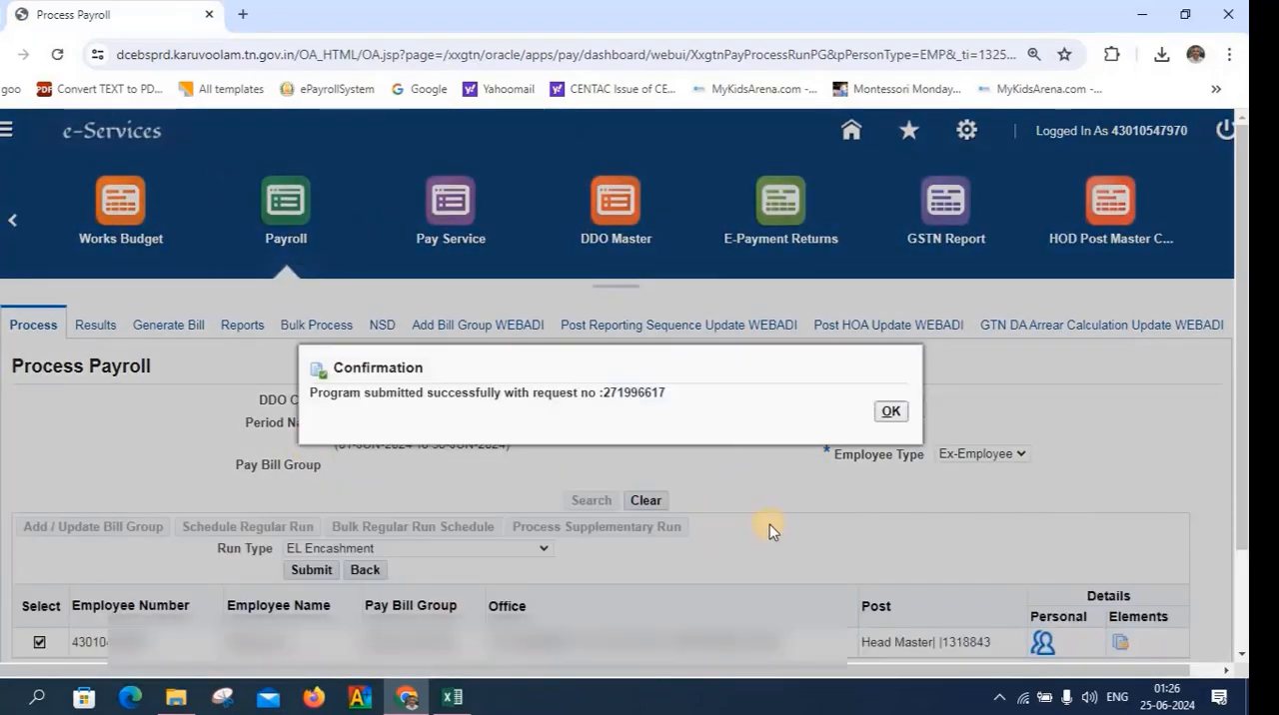
click(879, 411)
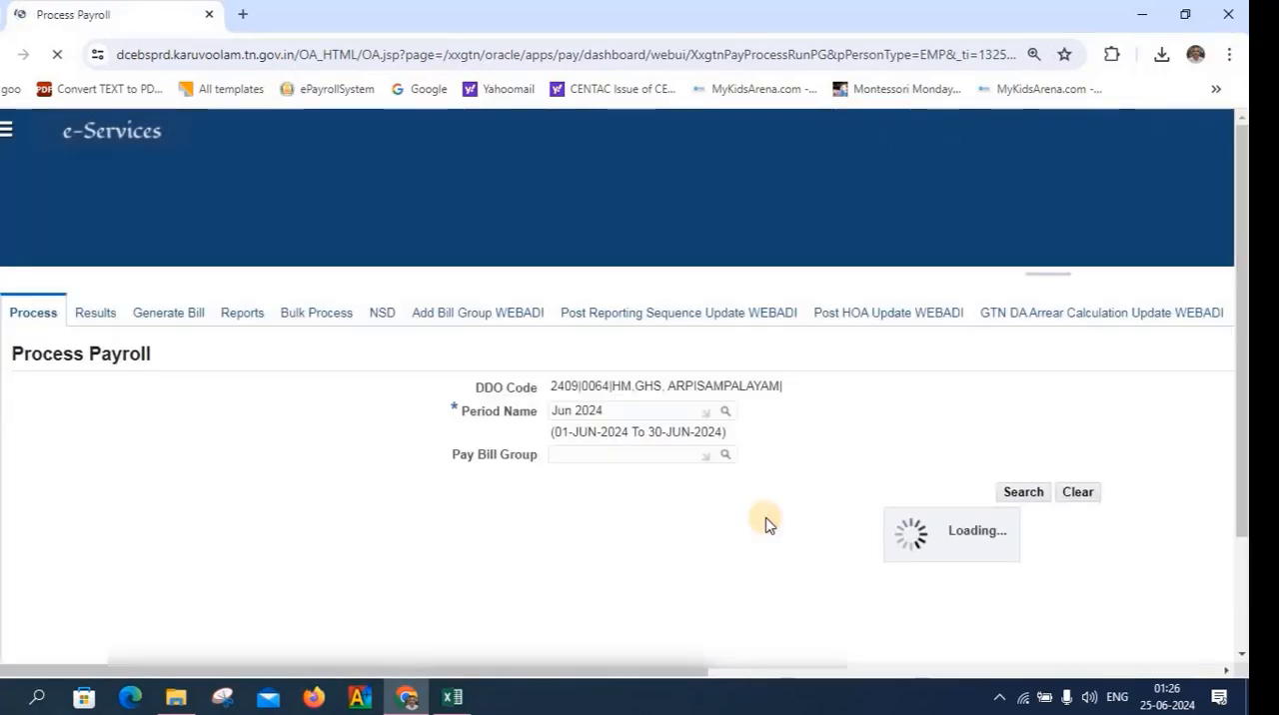
Expand Monitor Request Status and check the completion status of the submitted payroll run
scroll(768, 524, down, 2)
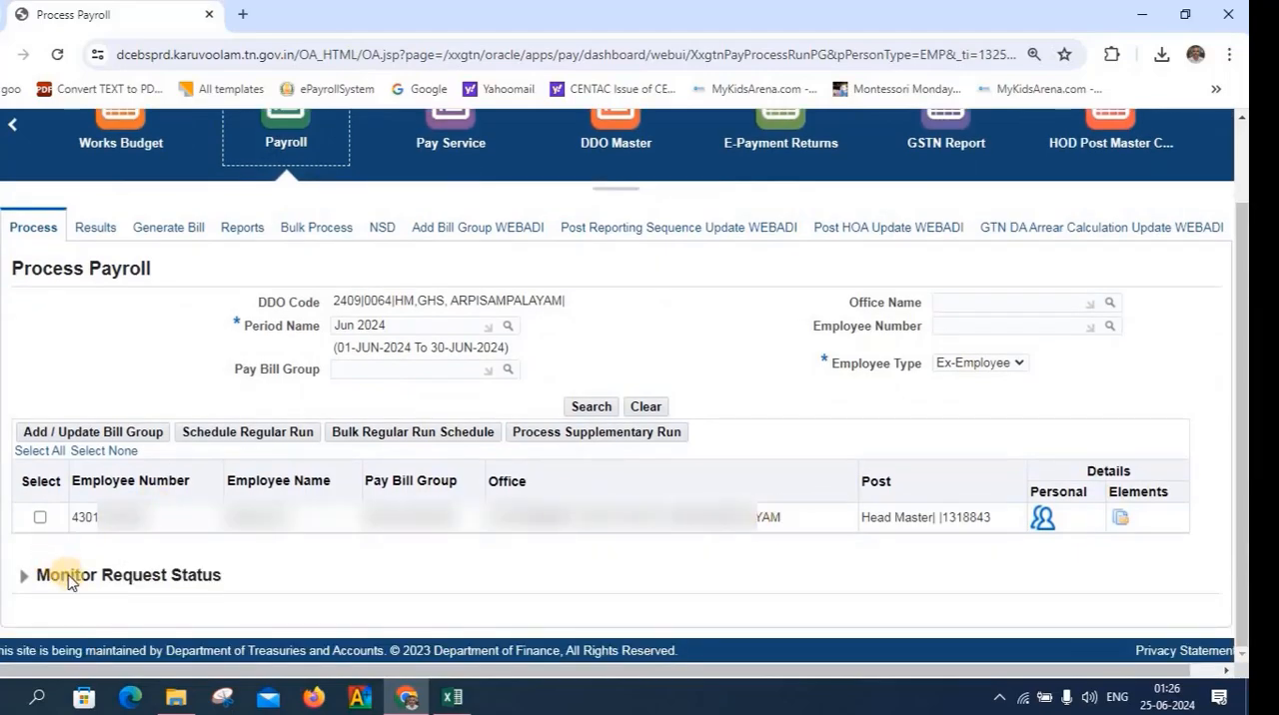
click(26, 585)
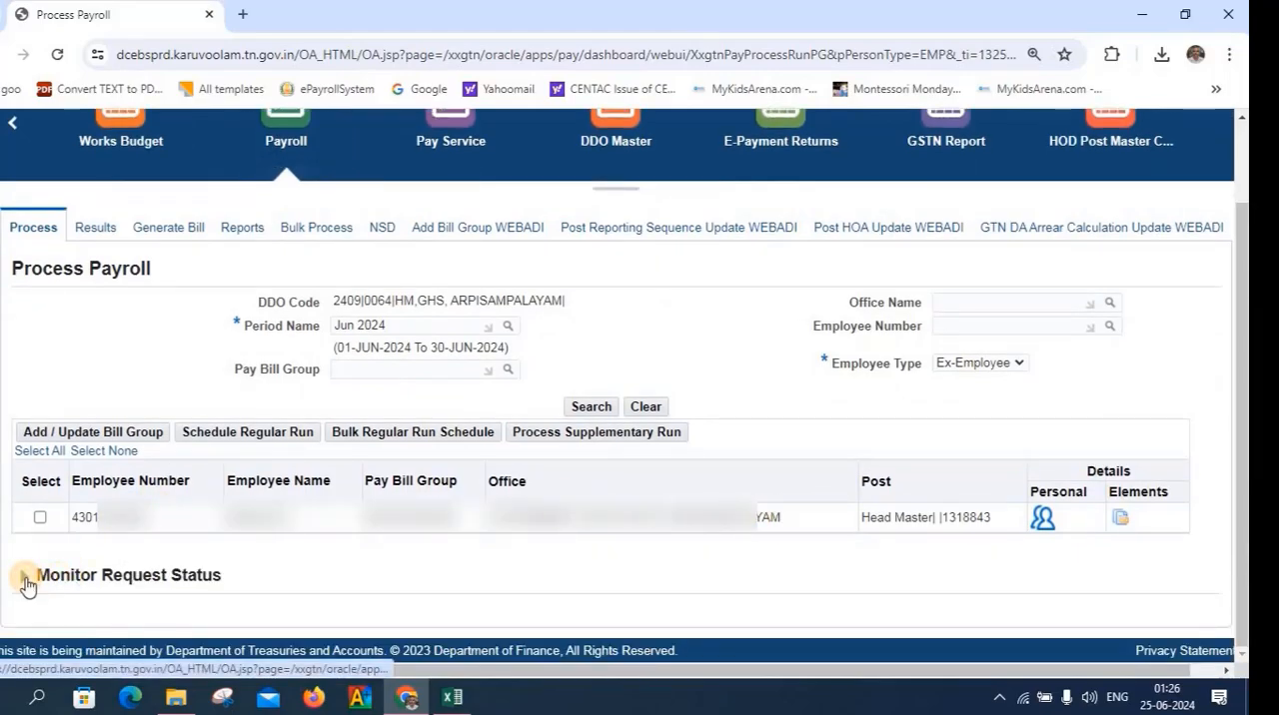
scroll(117, 570, down, 1)
scroll(117, 570, down, 1)
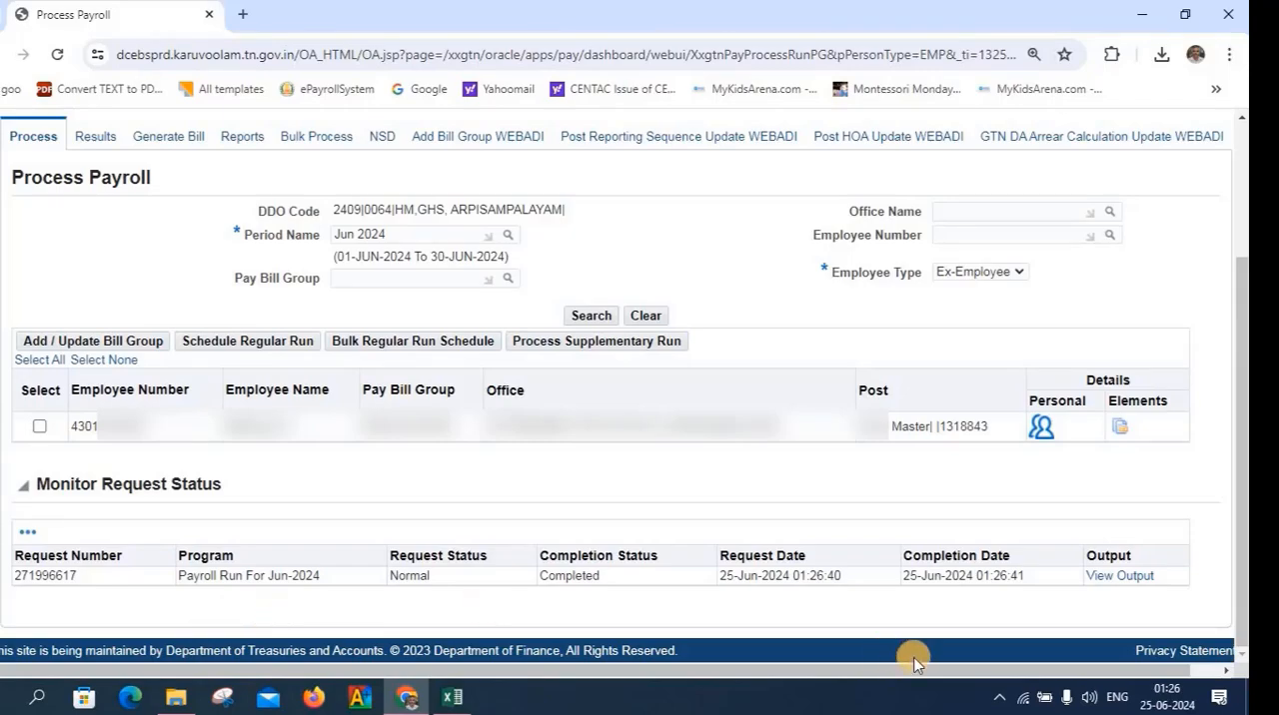
scroll(913, 663, up, 2)
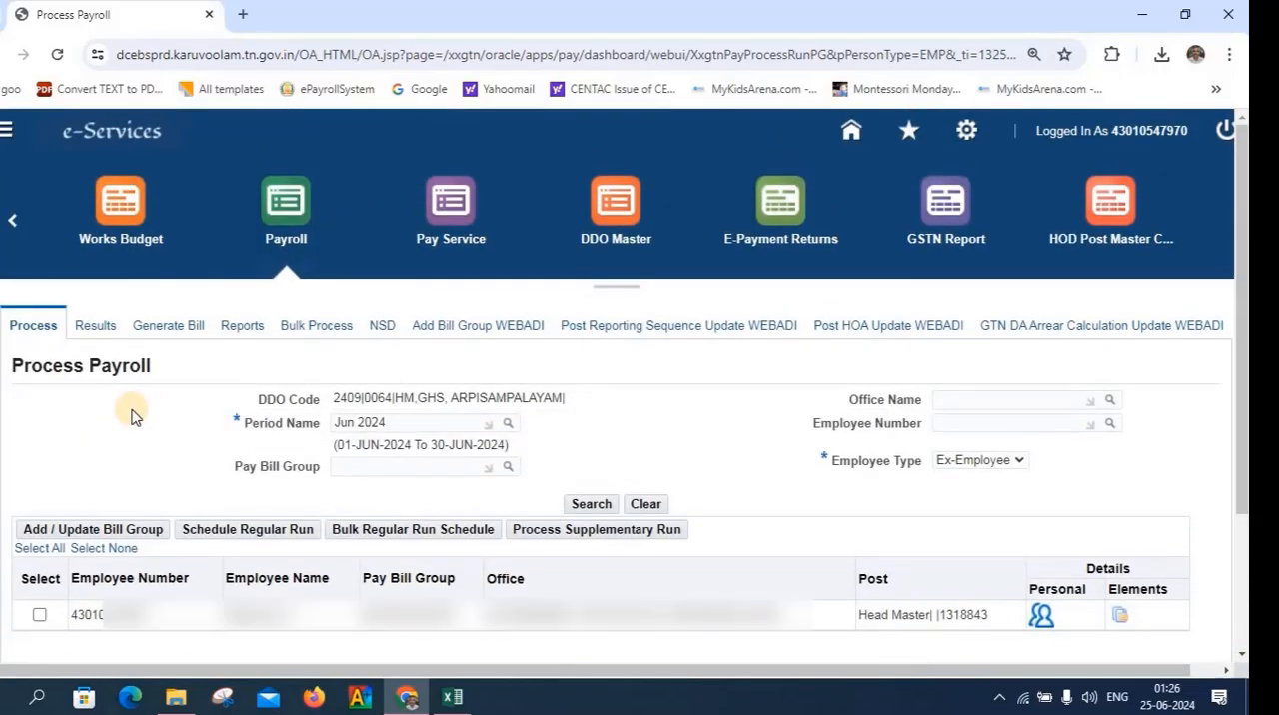
Open the payroll results and set the bill type to EL Encashment and the pay bill group to HEAD MASTER
click(92, 326)
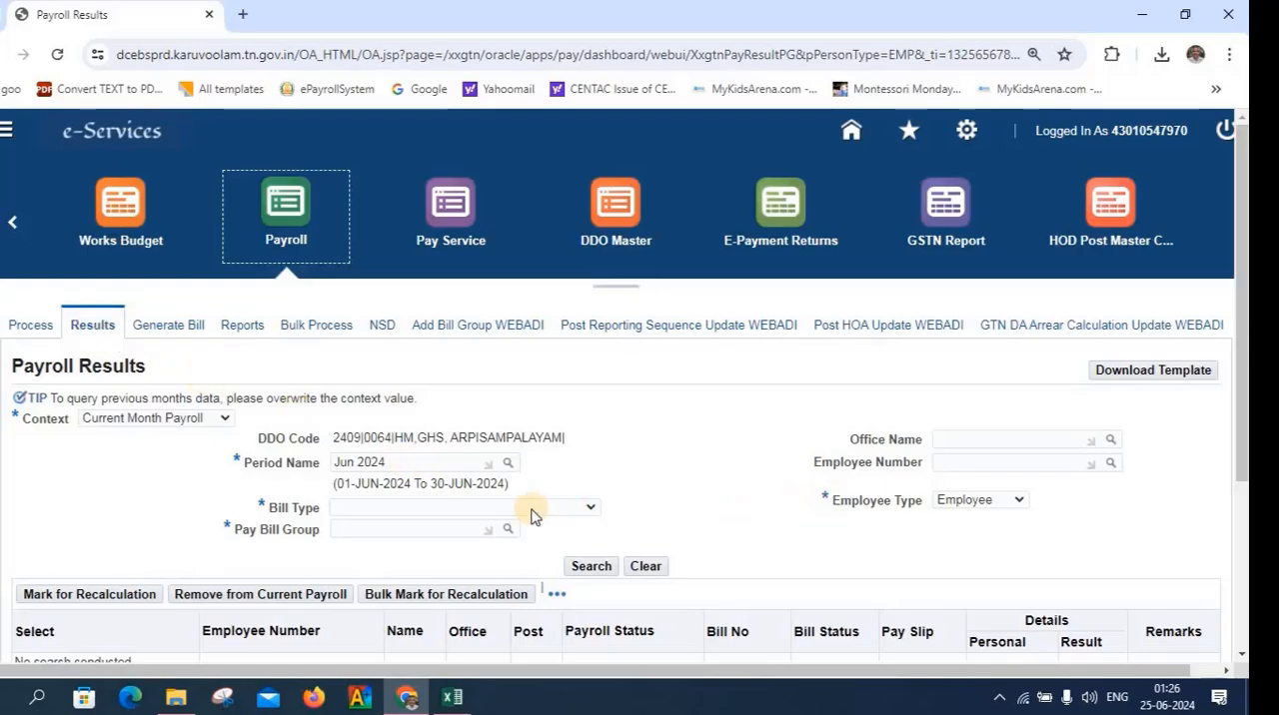
click(591, 507)
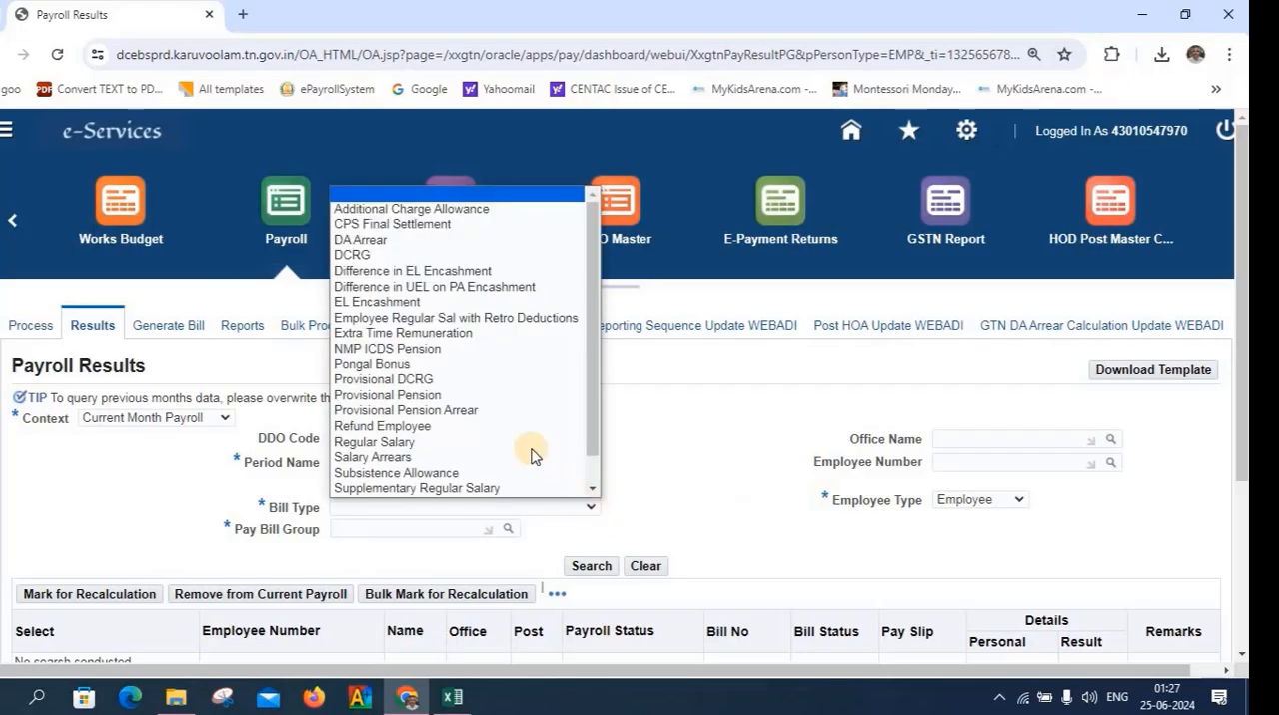
click(430, 301)
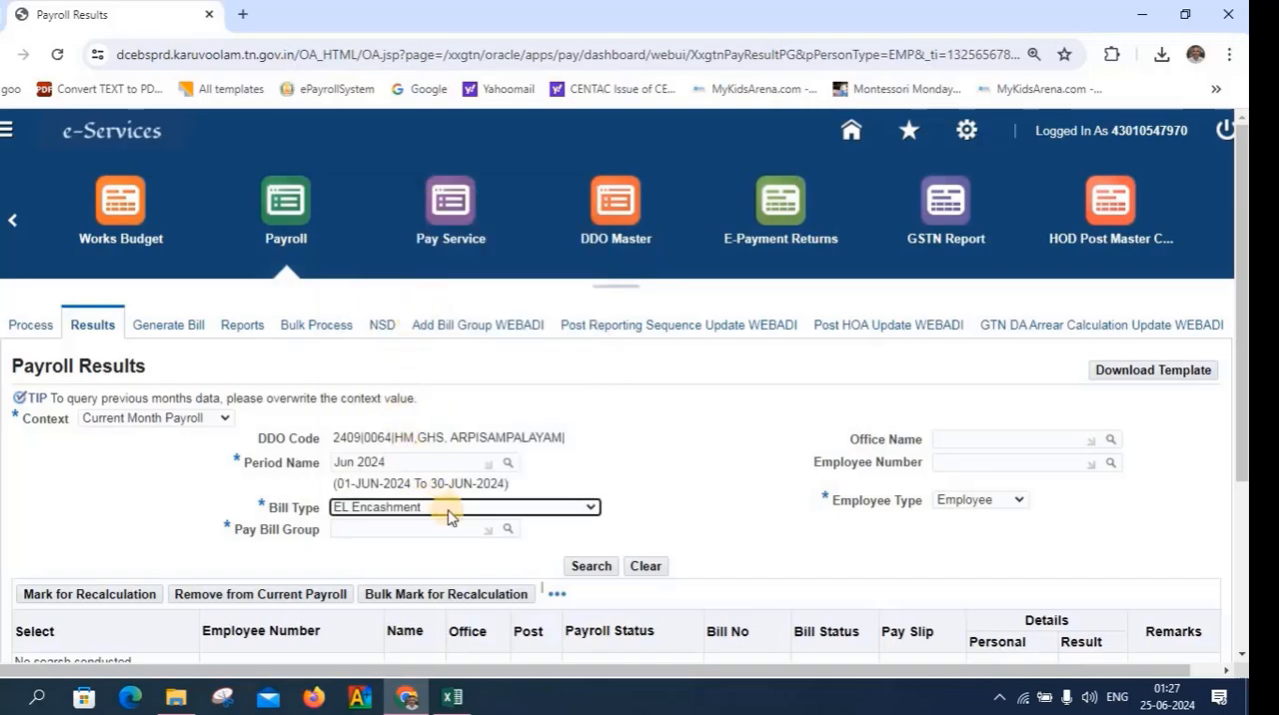
click(443, 530)
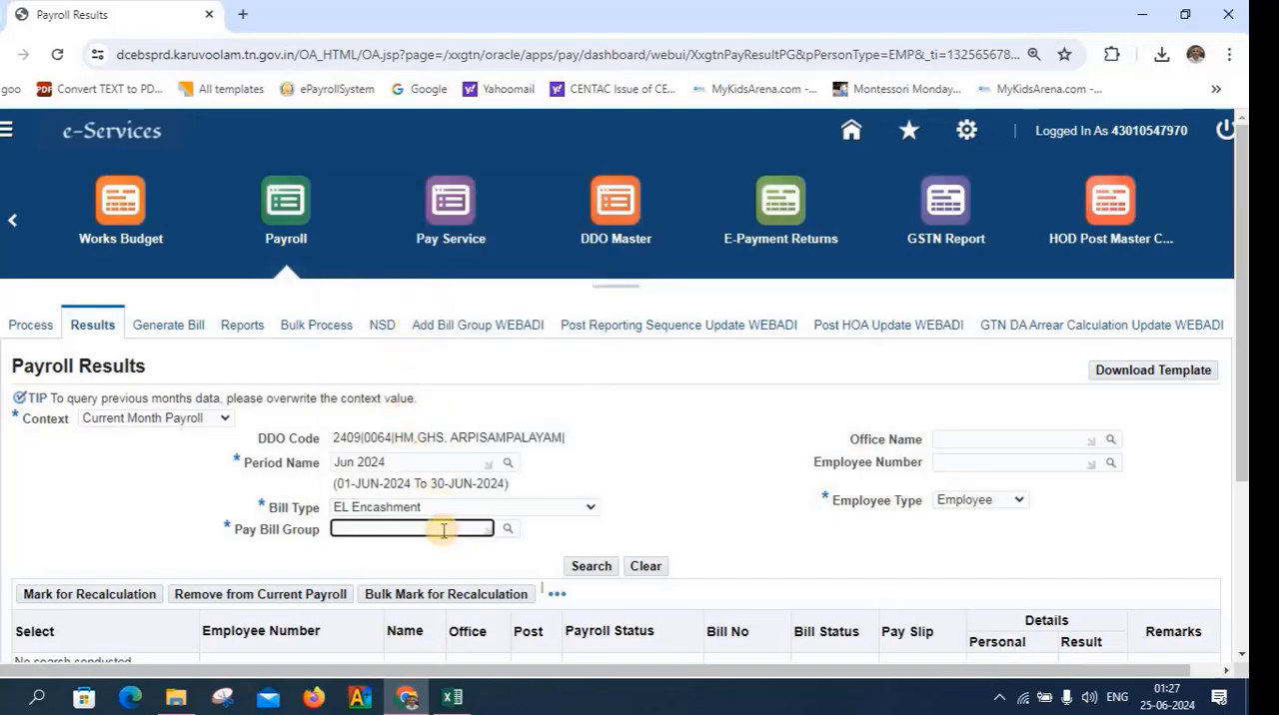
text(head)
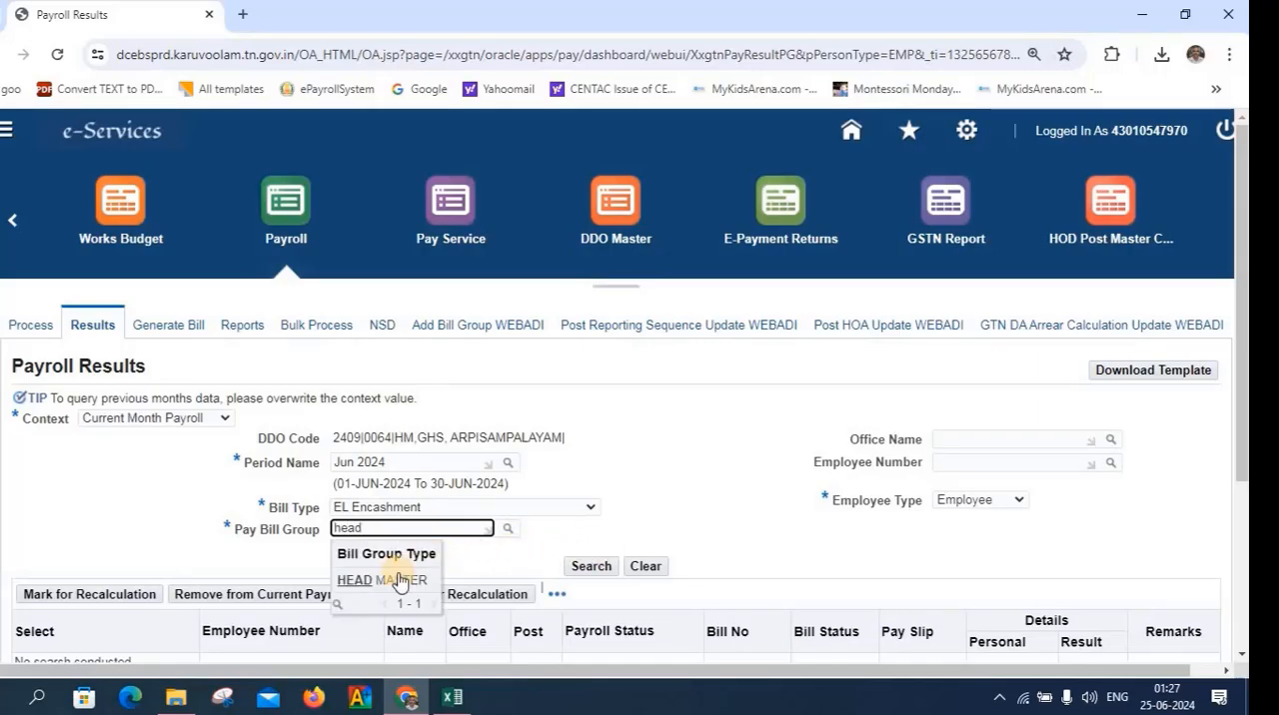
click(398, 581)
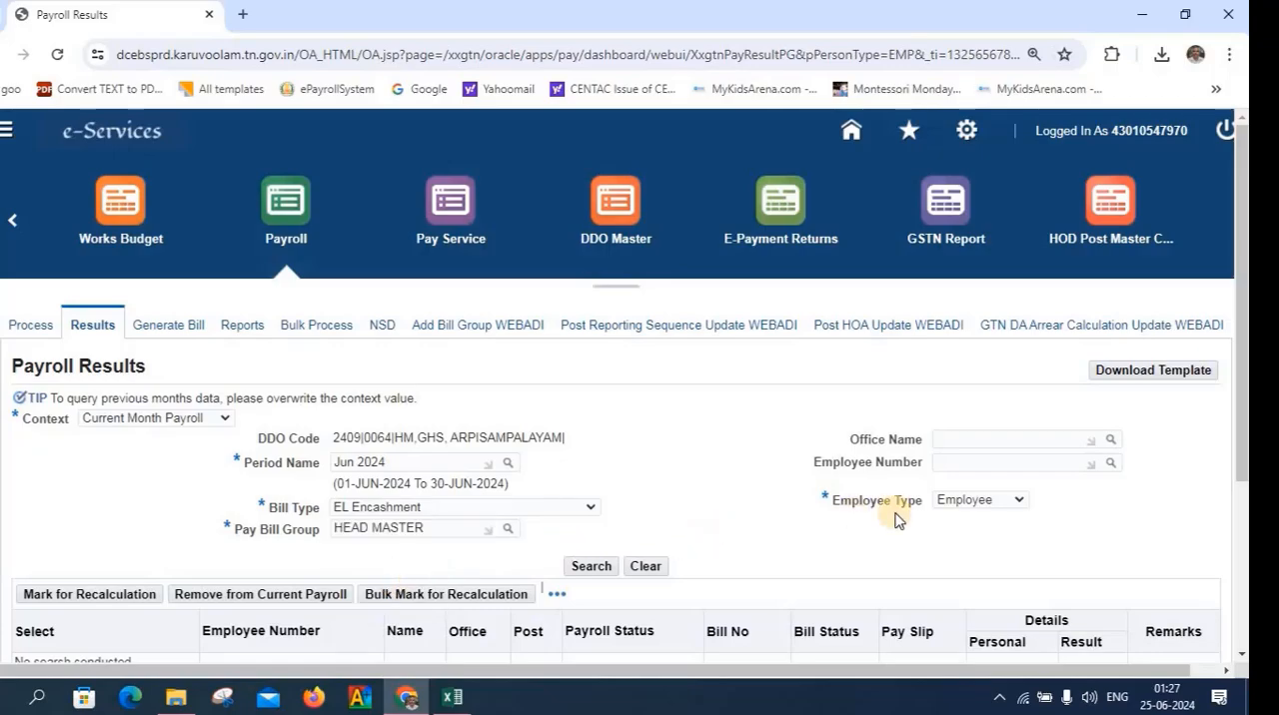
Set the employee type to Ex-Employee and search the current month's payroll results
click(1016, 501)
click(996, 540)
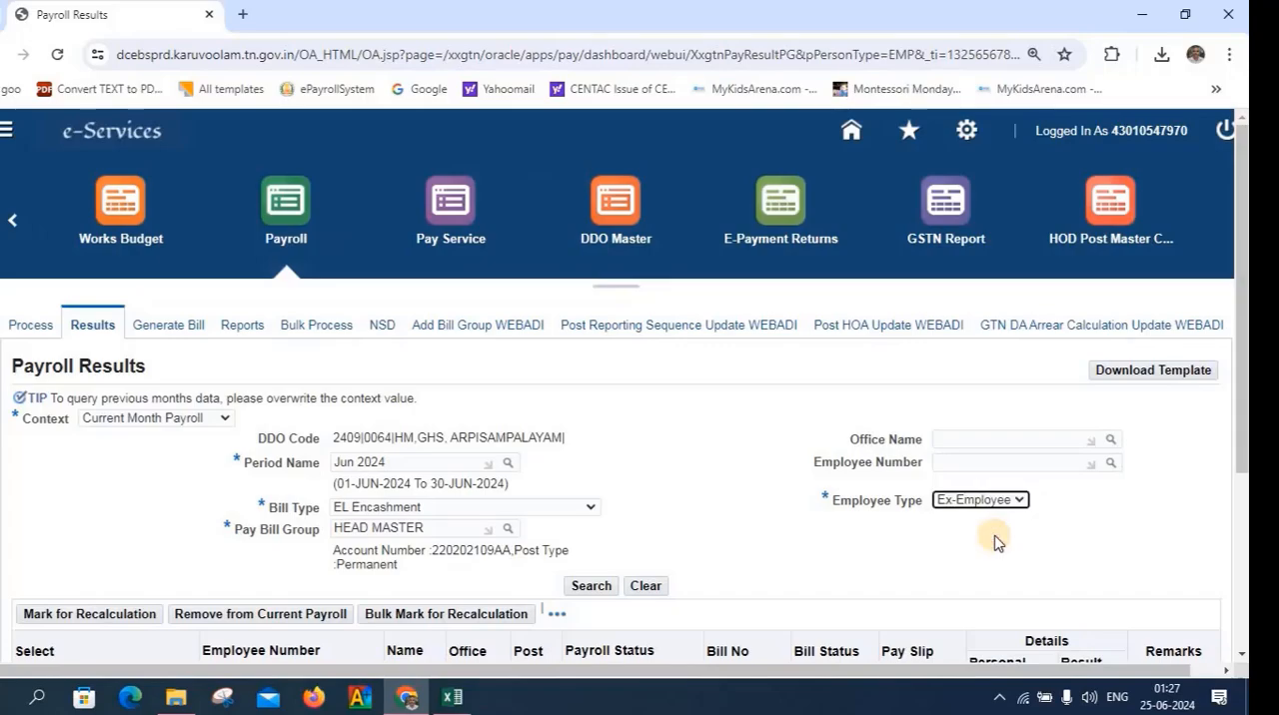
scroll(994, 543, down, 2)
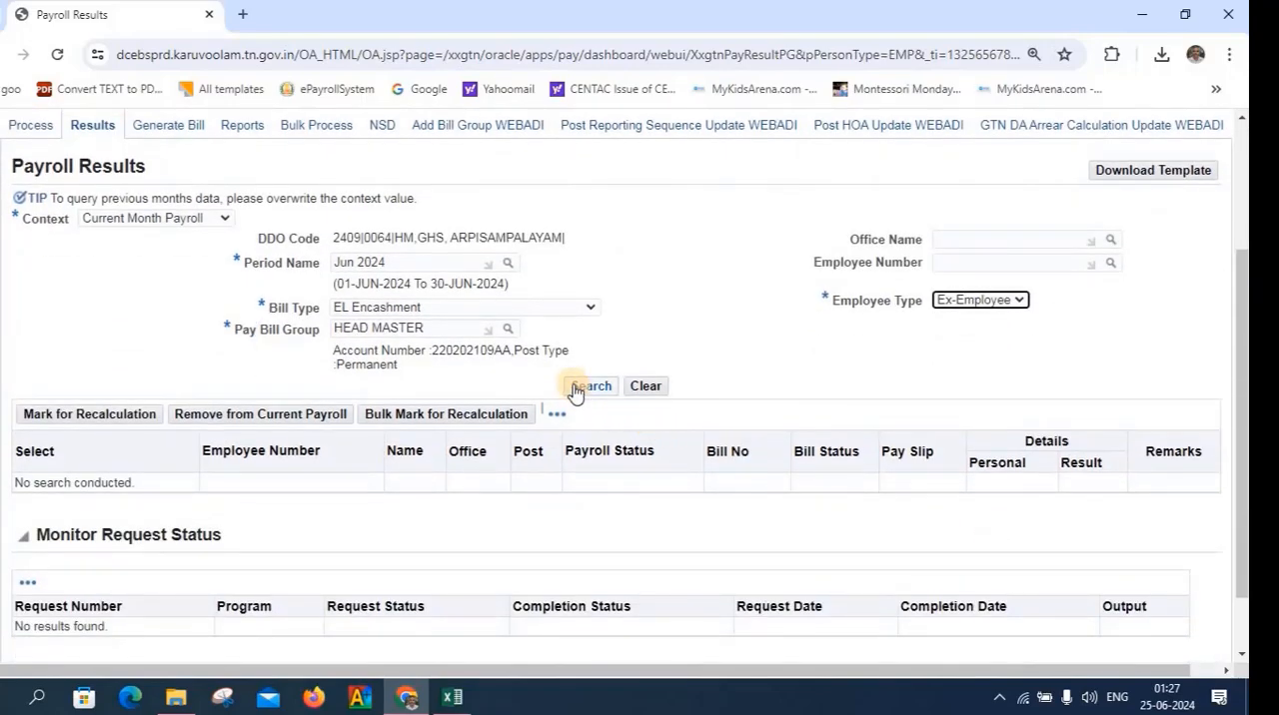
click(580, 389)
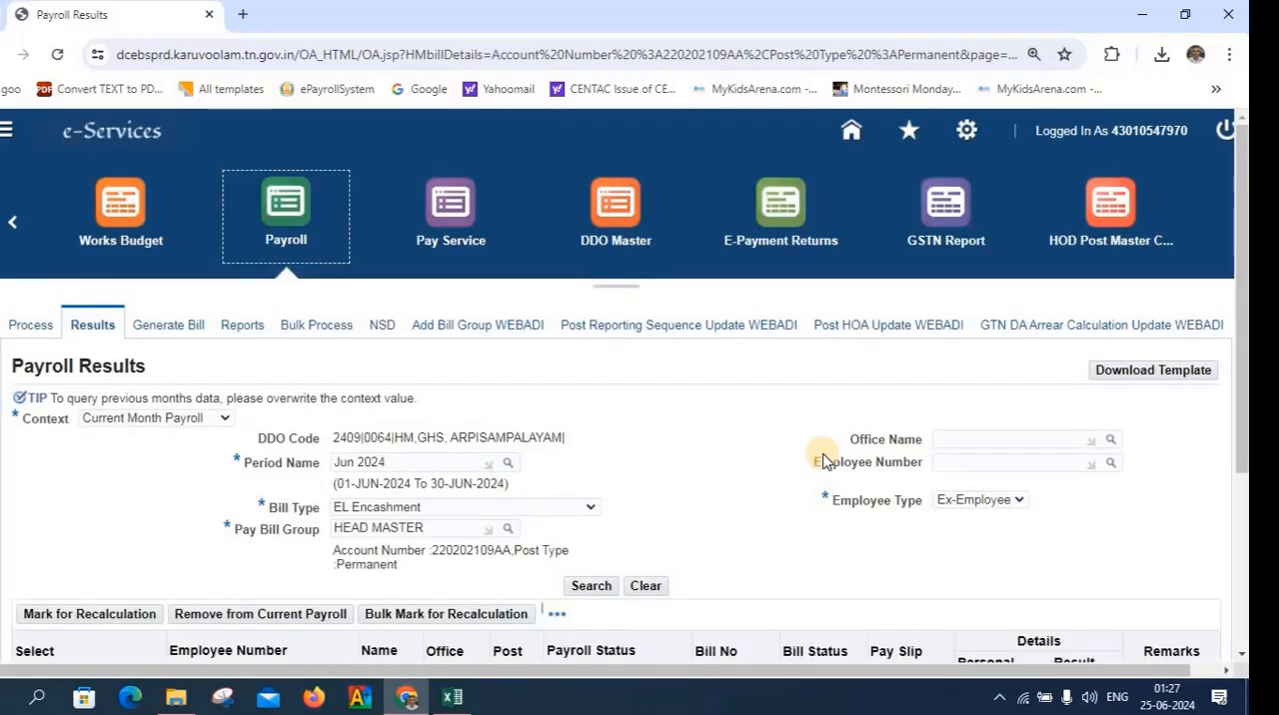
scroll(822, 460, down, 2)
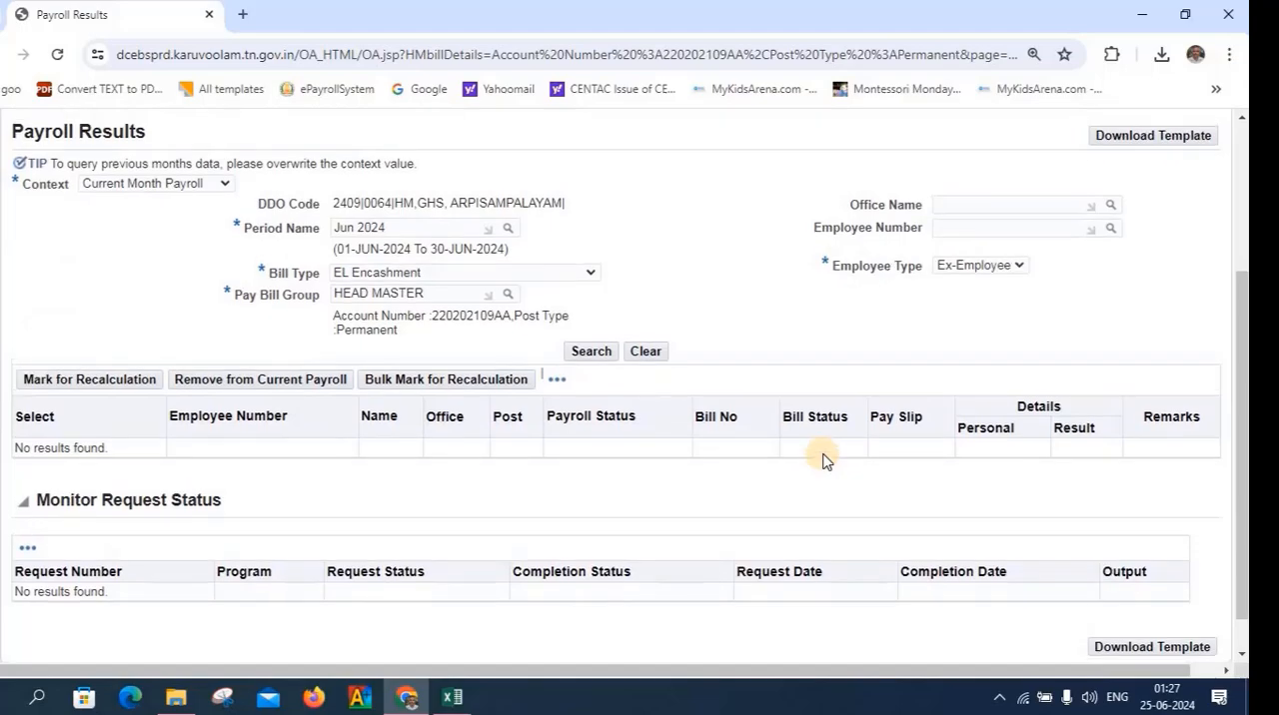
scroll(822, 460, up, 2)
Change the results context to Previous Months Payroll and set the period to Jun 2024
click(194, 418)
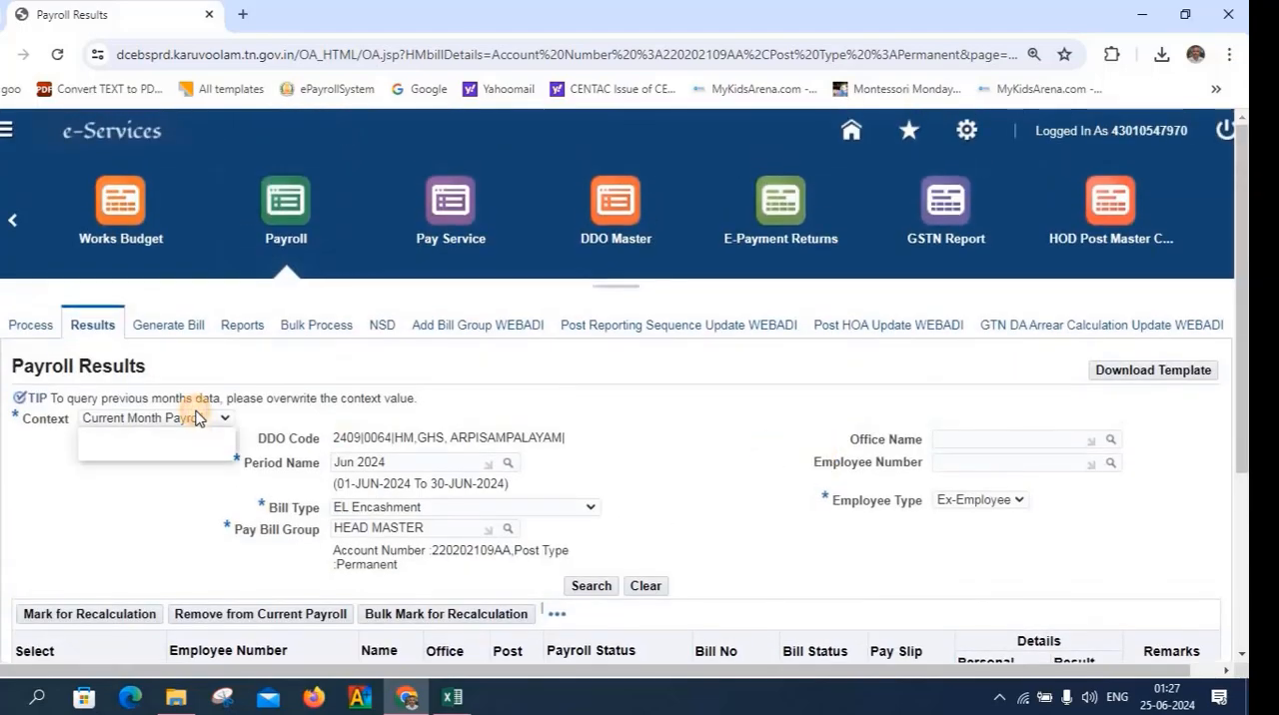
click(177, 451)
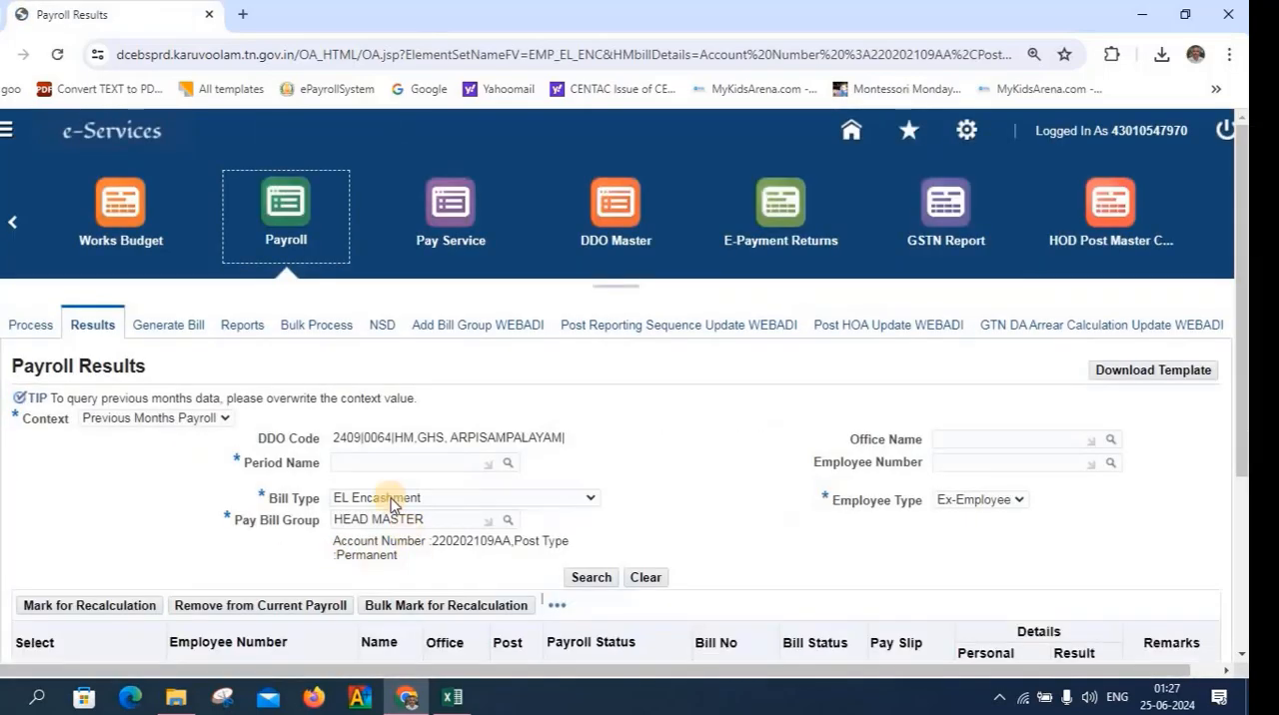
click(361, 460)
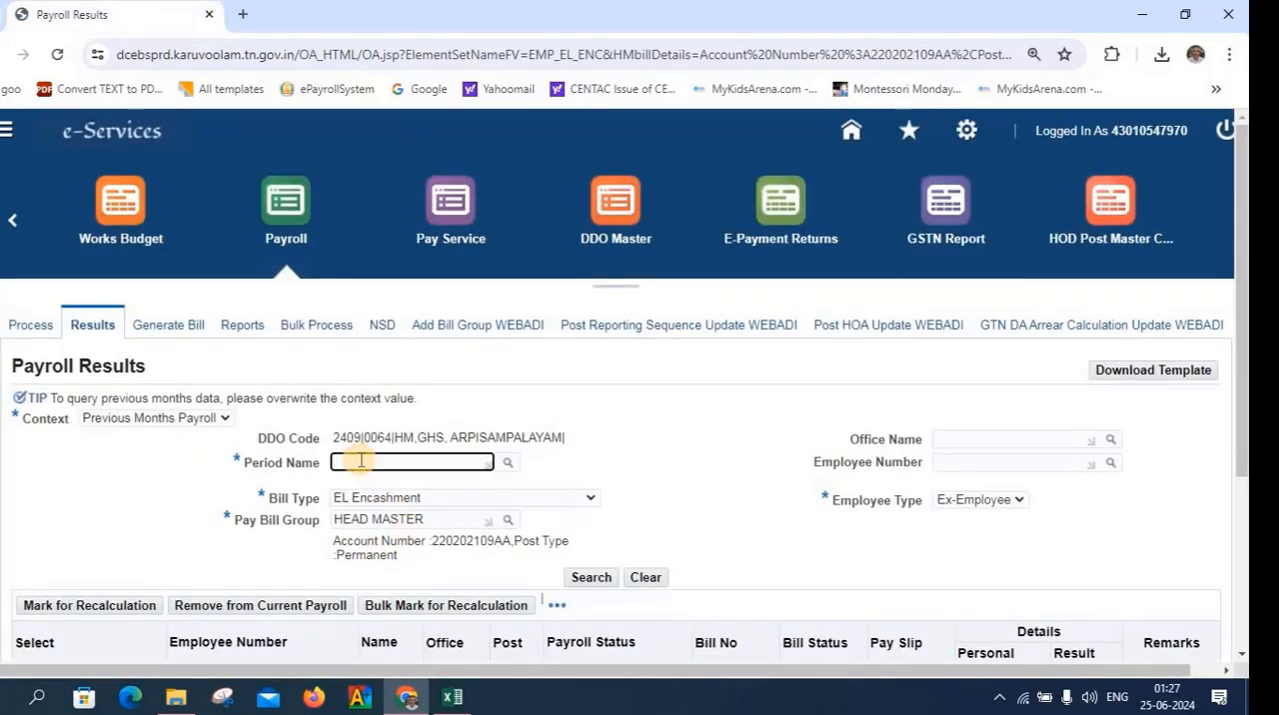
text(Jun)
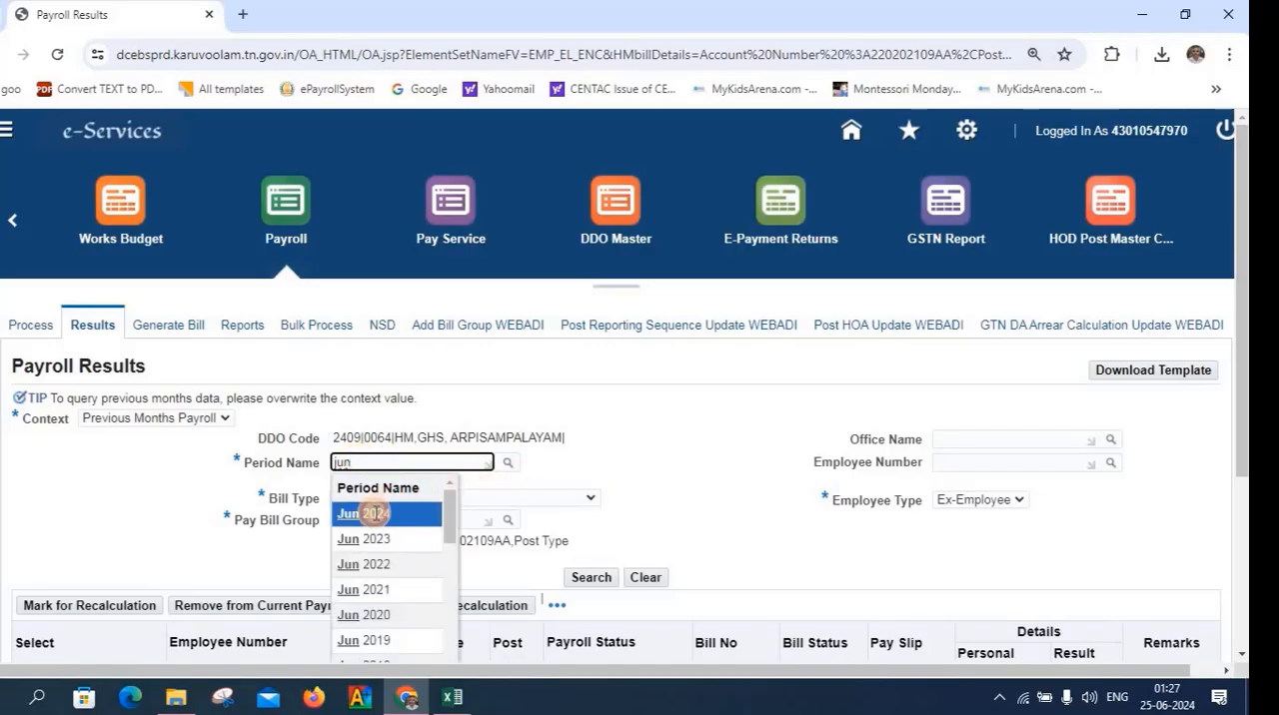
click(366, 513)
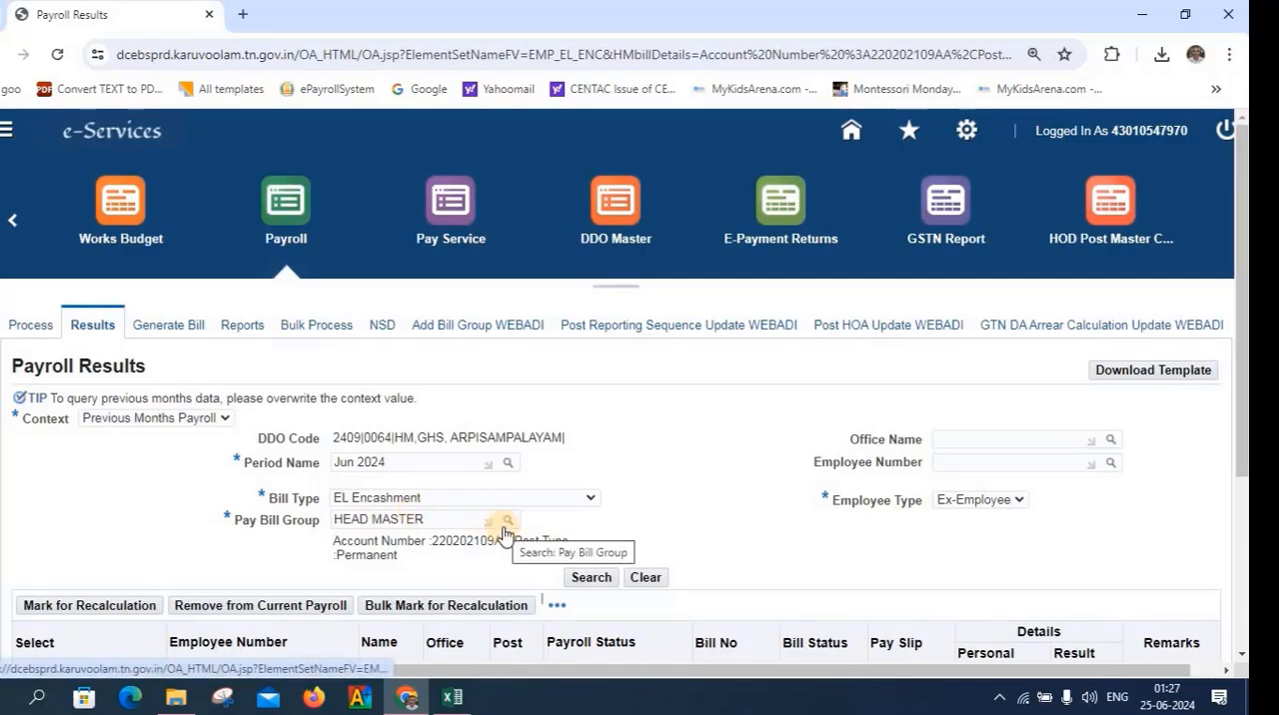
Search the previous months' payroll results and open the retired employee's result details
scroll(502, 533, down, 4)
scroll(503, 532, up, 4)
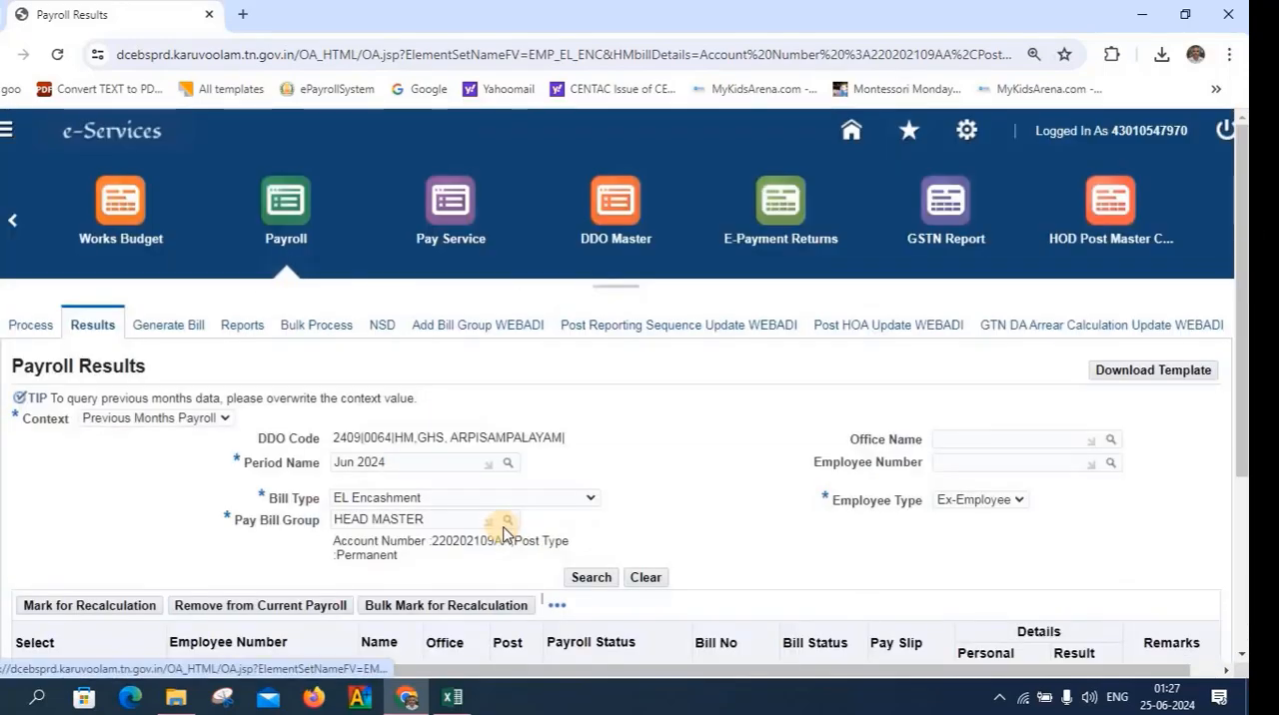
scroll(503, 533, down, 2)
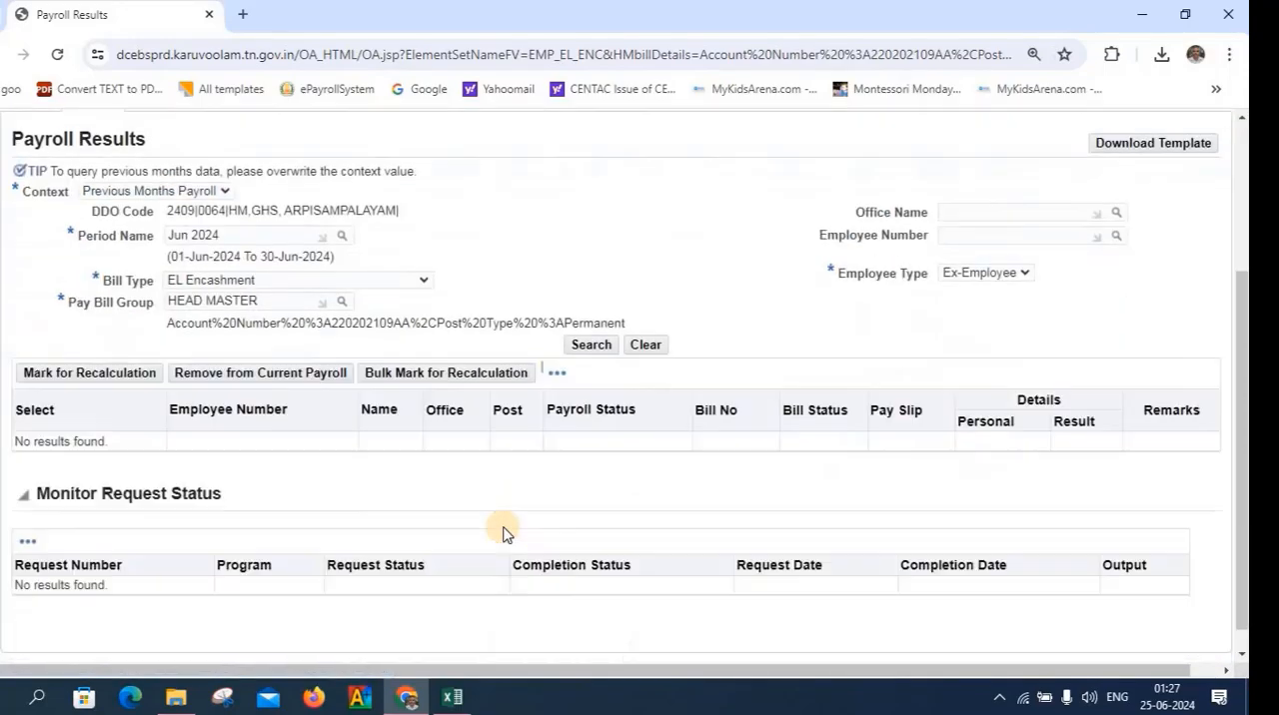
click(590, 346)
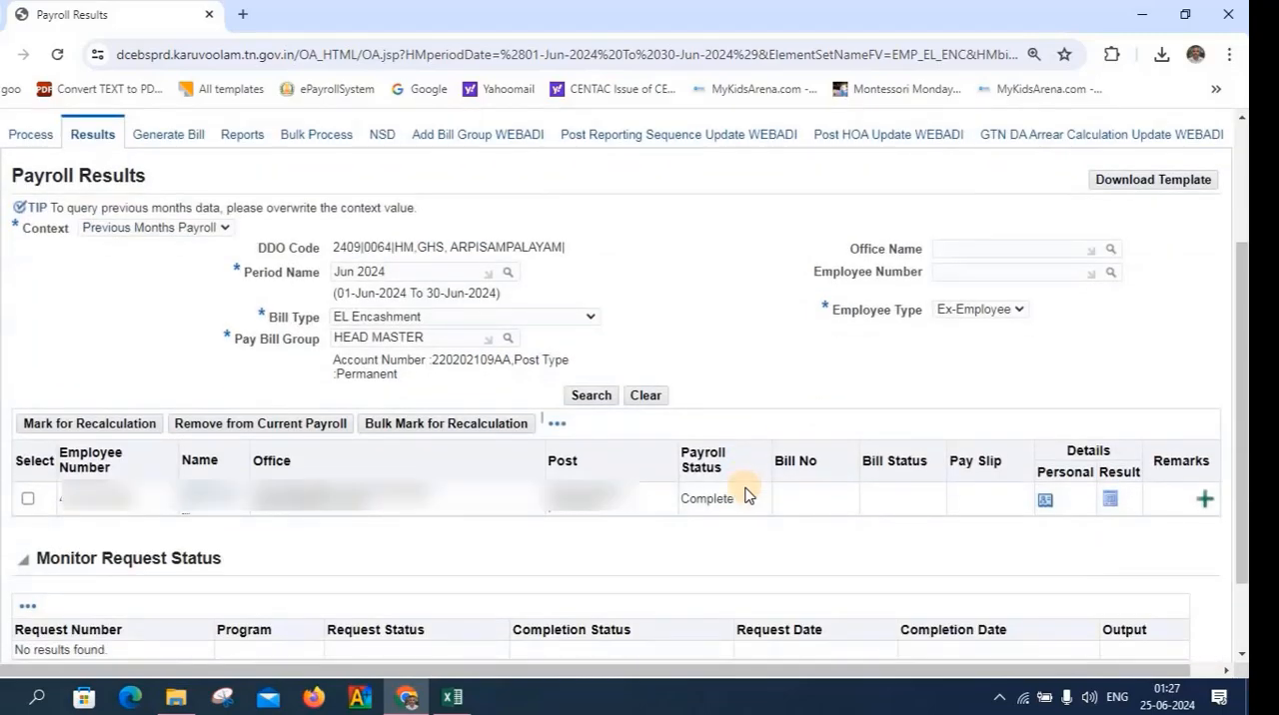
click(1111, 500)
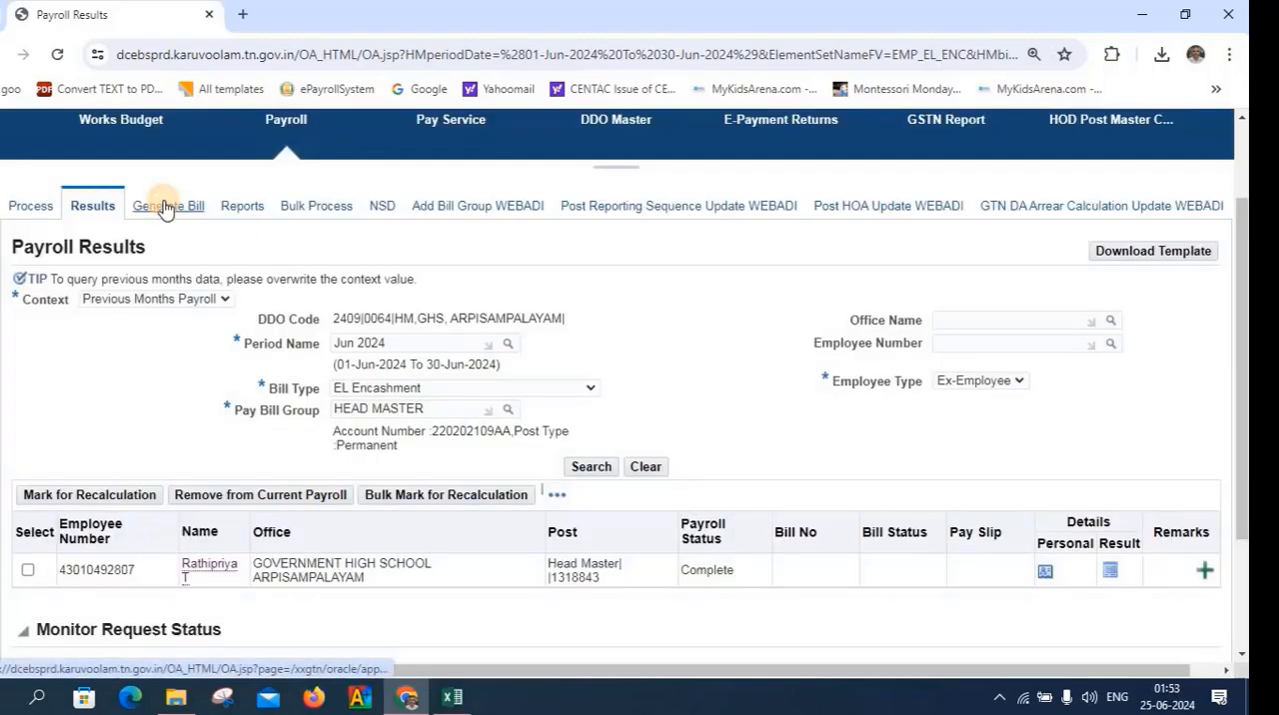
Open bill generation and choose a Supplementary Salary Bill with the bill type EL Encashment
click(164, 208)
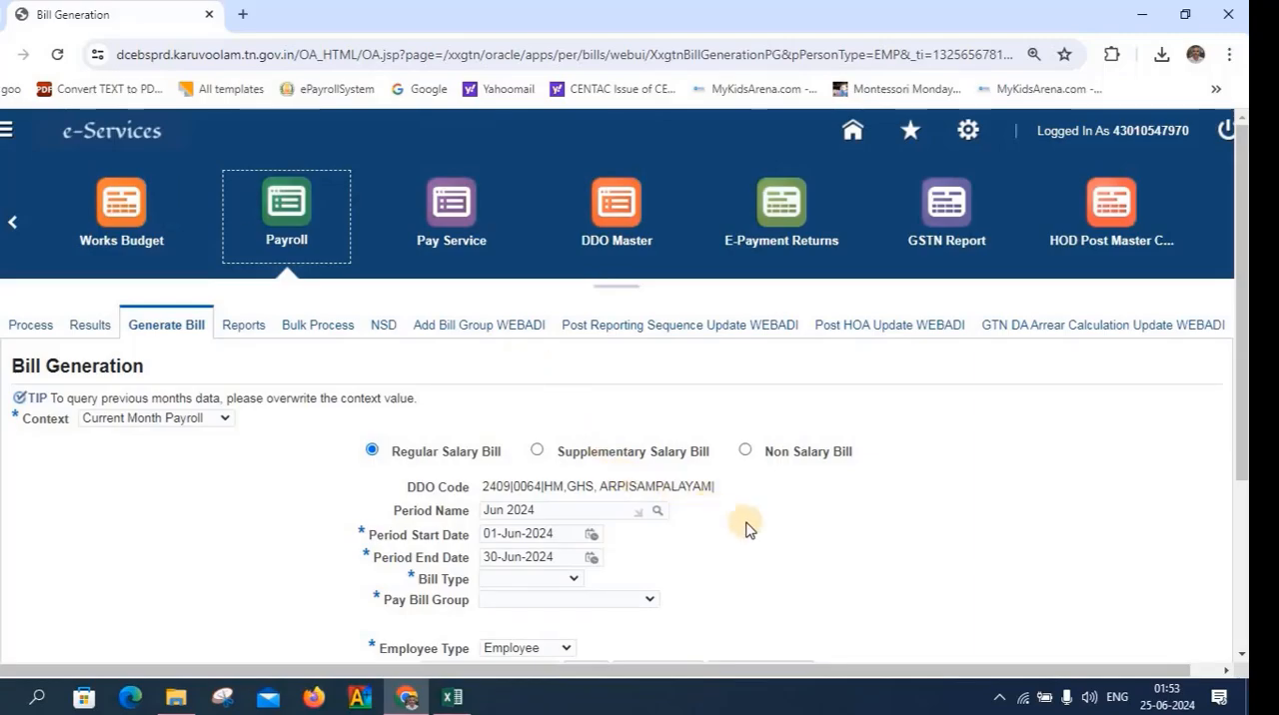
click(537, 452)
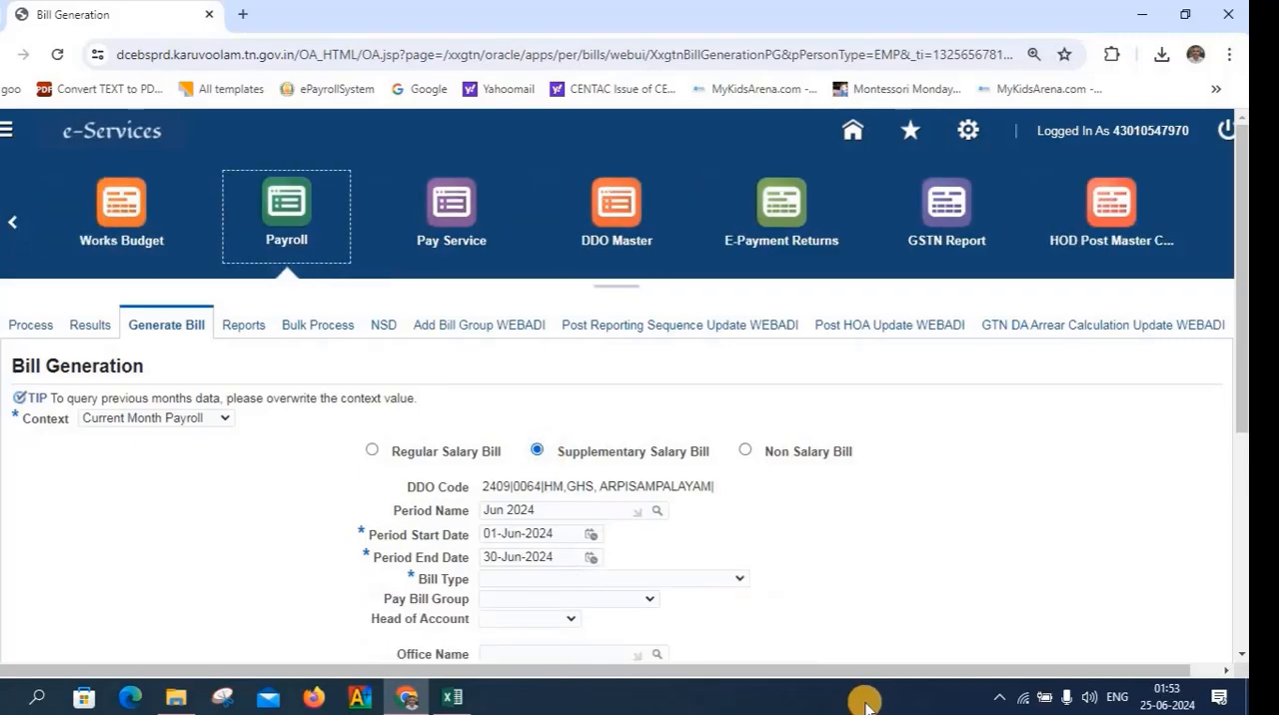
click(735, 579)
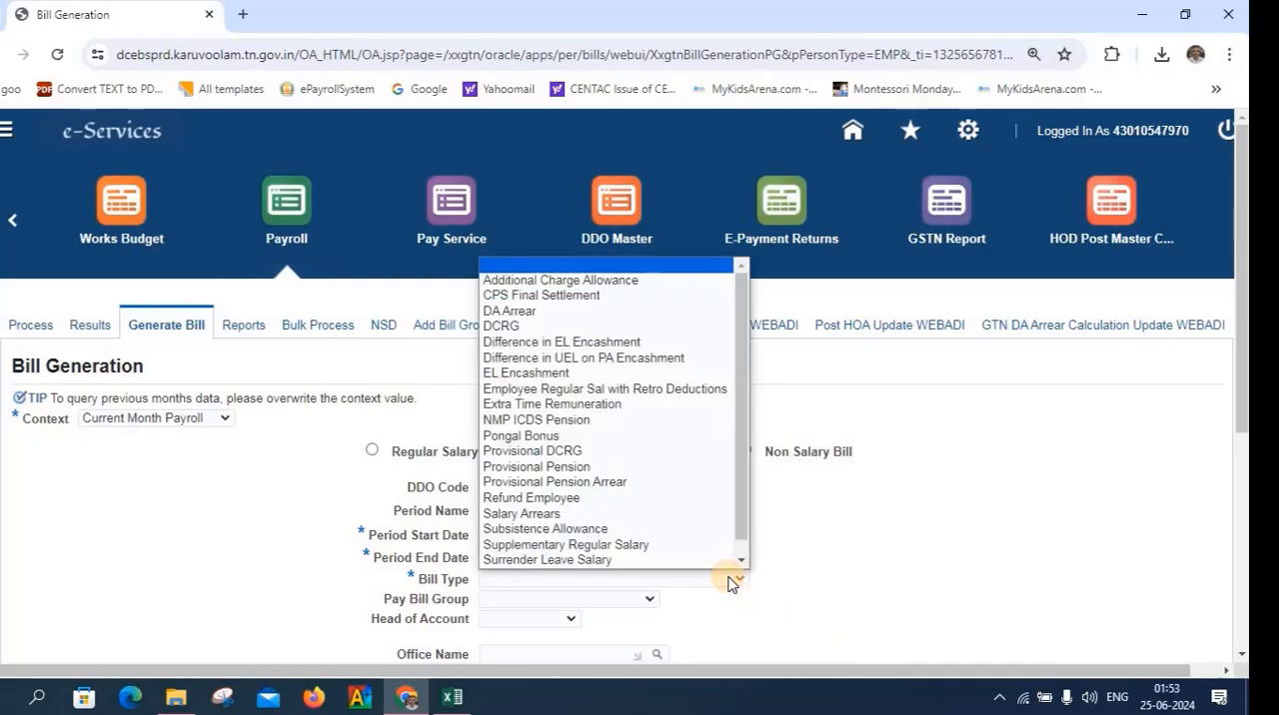
scroll(717, 558, down, 1)
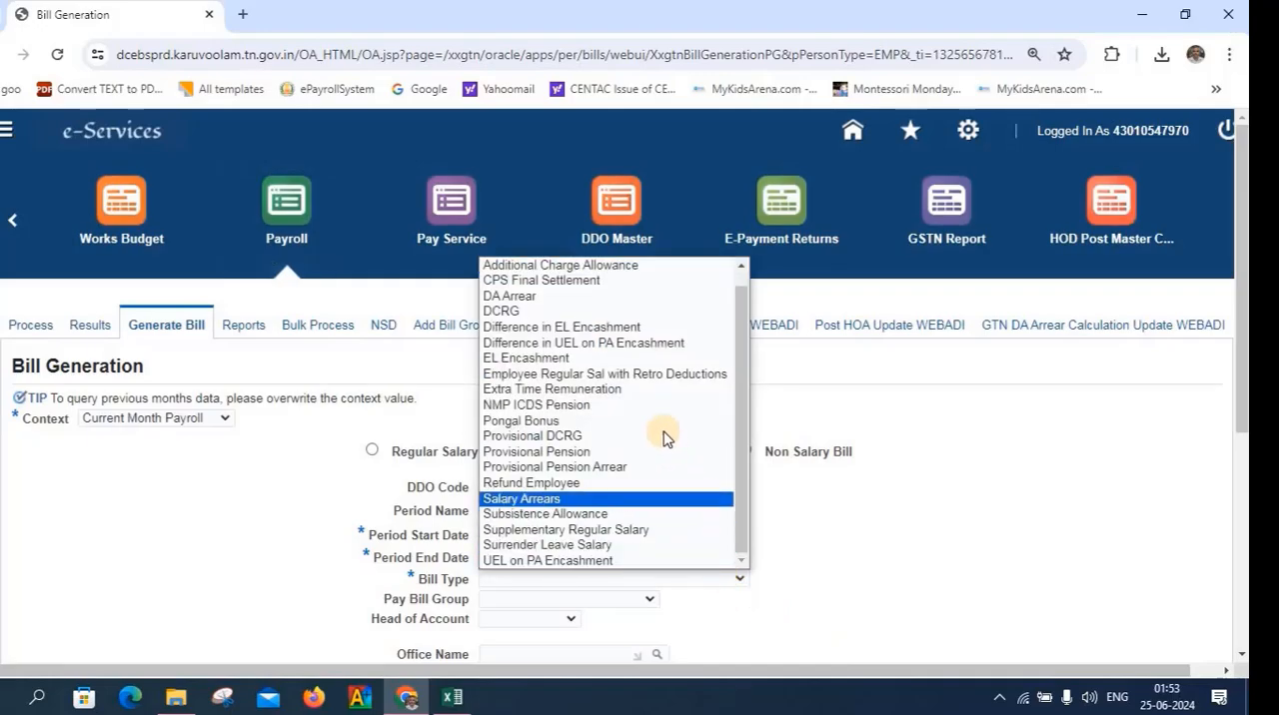
click(607, 359)
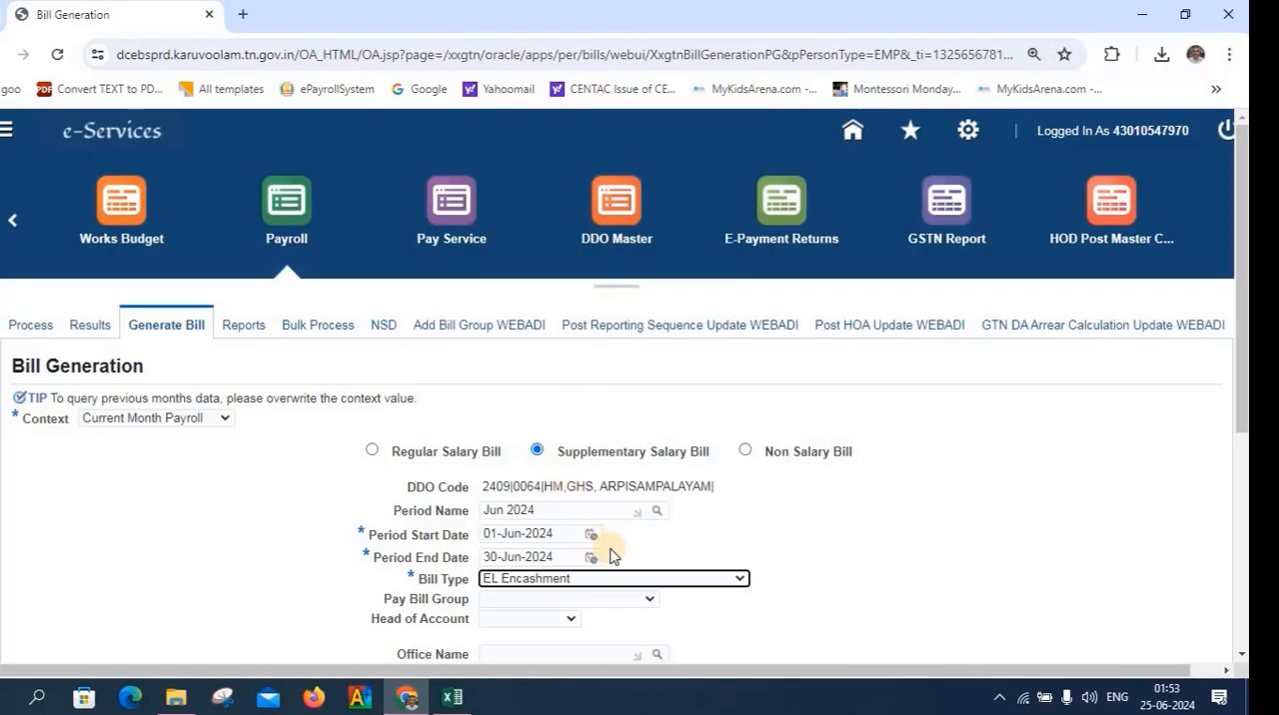
Set the bill's pay bill group to HEAD MASTER and its head of account to 220202109AA
click(648, 600)
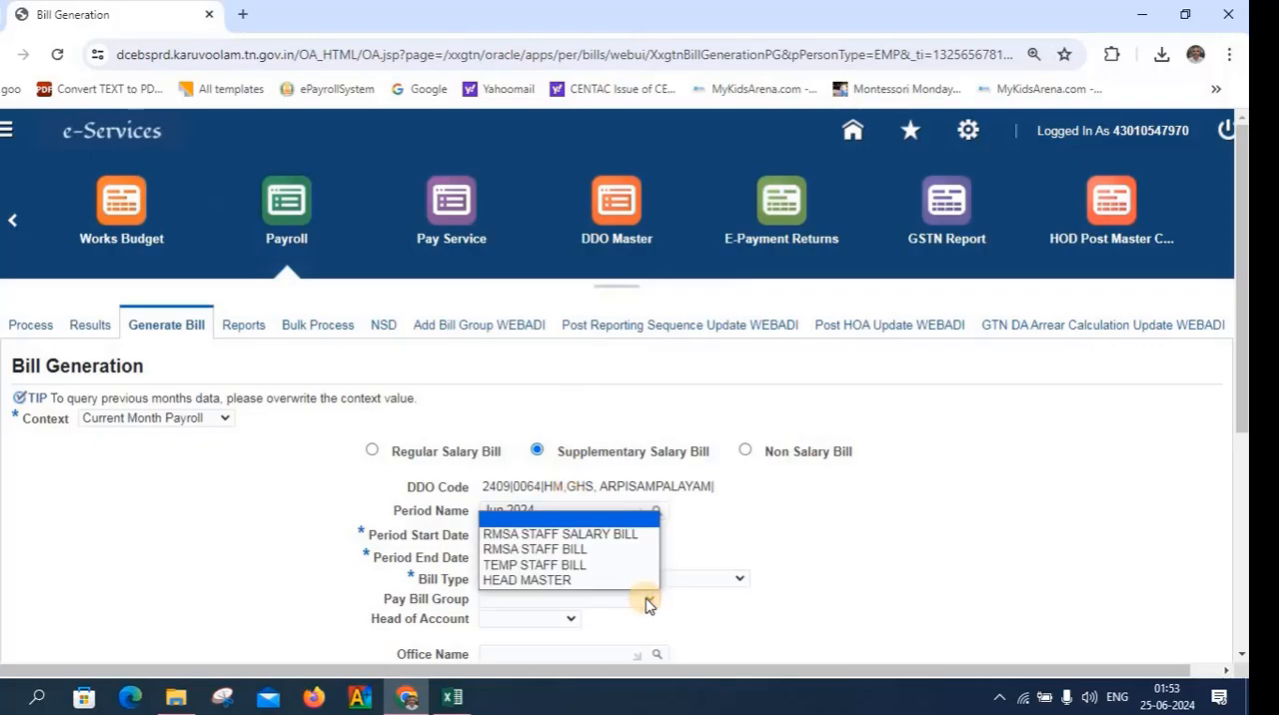
click(579, 584)
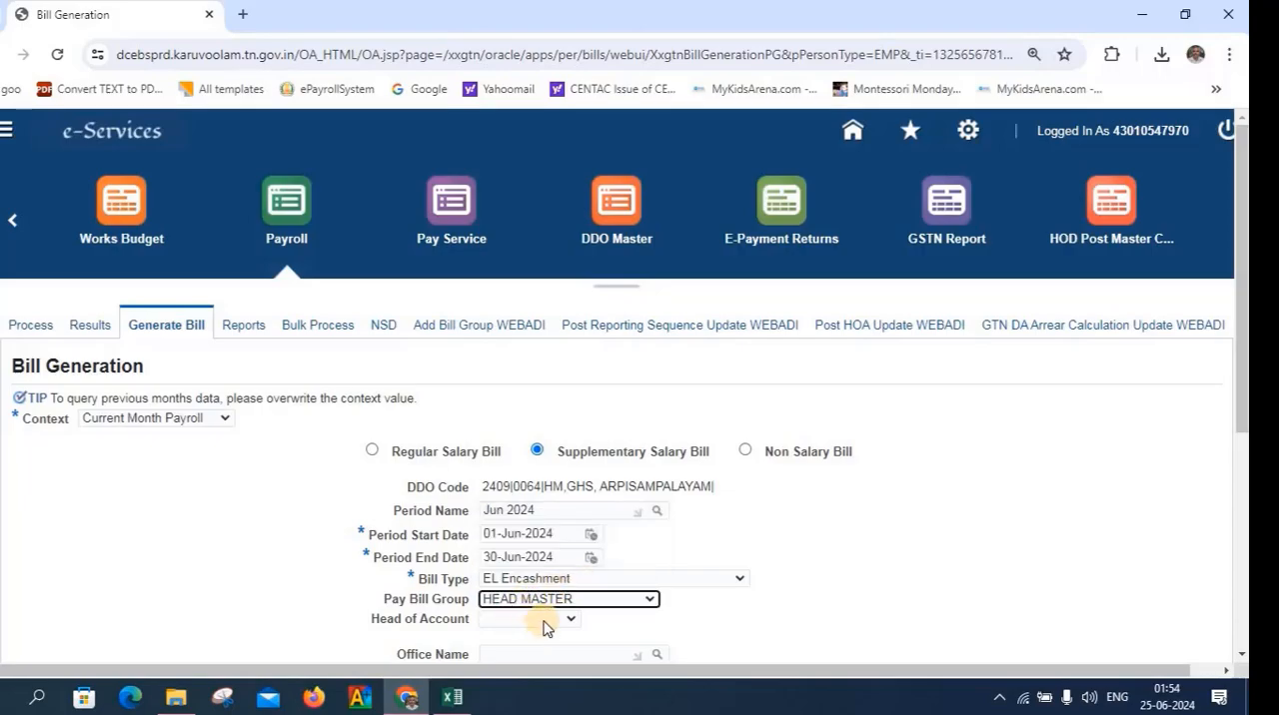
click(548, 619)
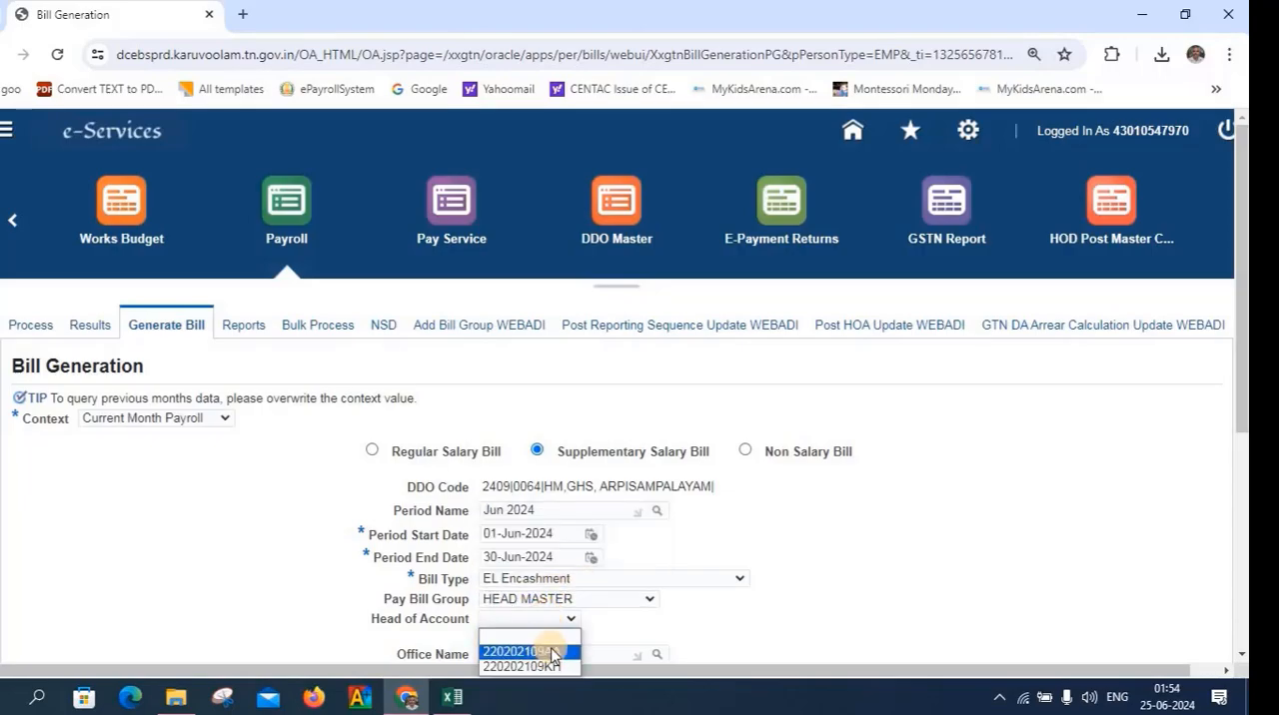
click(553, 650)
scroll(793, 563, down, 2)
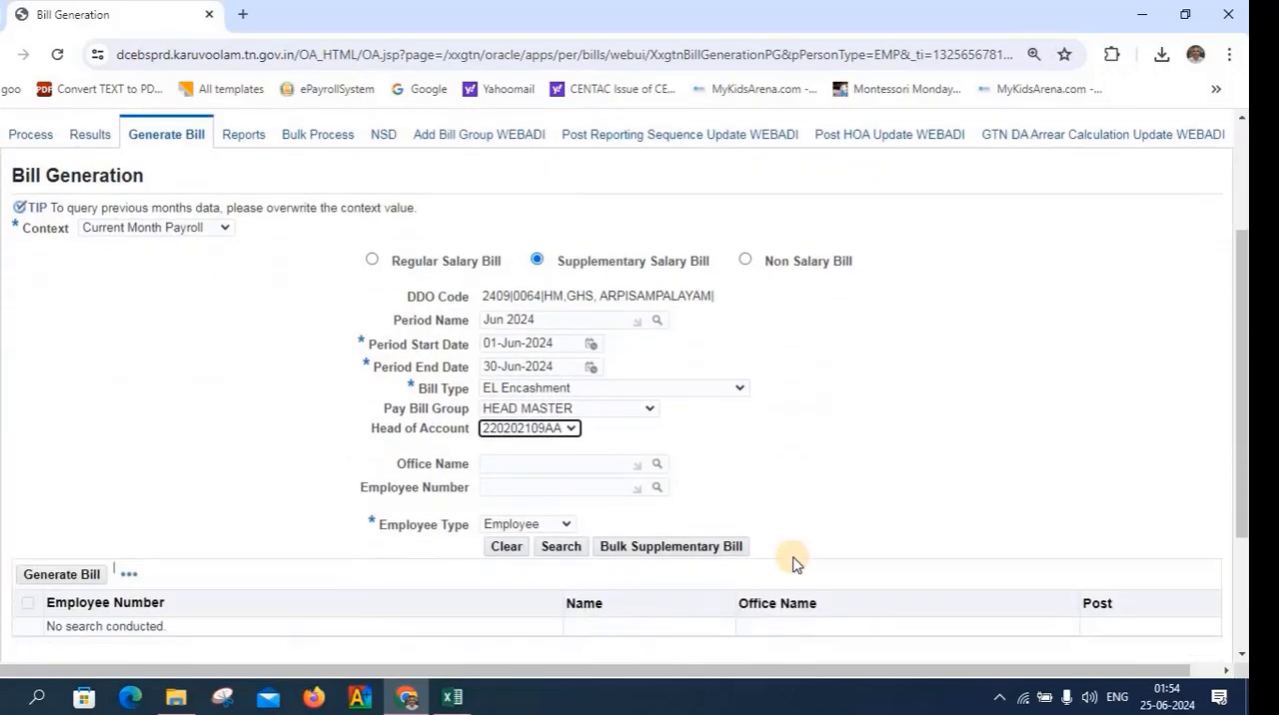
Set the bill's office name to GOVERNMENT HIGH SCHOOL ARPISAMPALAYAM
click(519, 464)
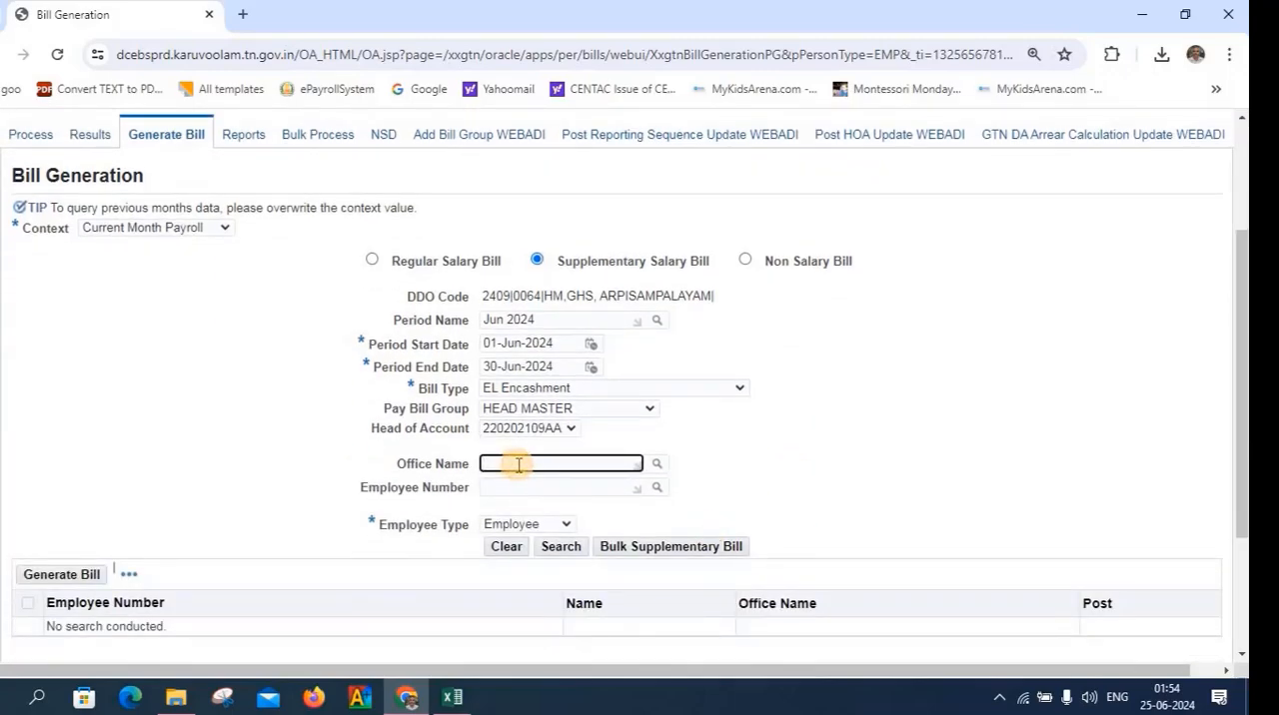
text(gov)
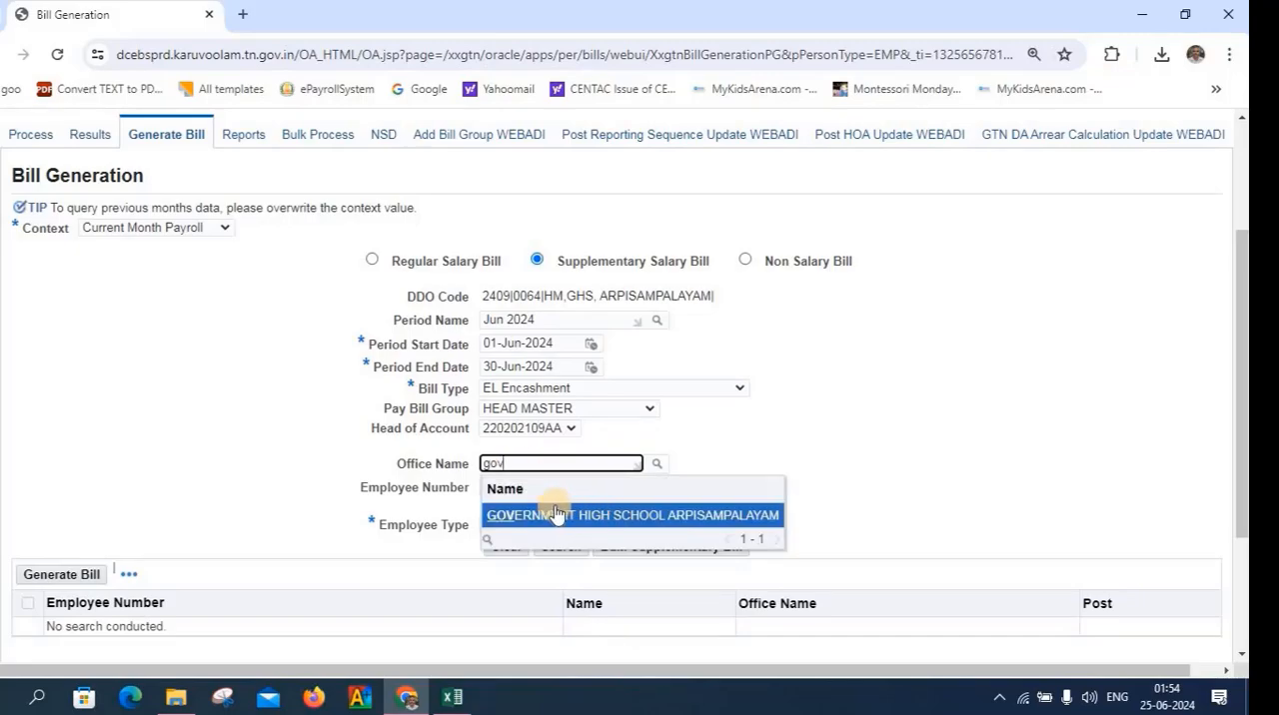
click(556, 512)
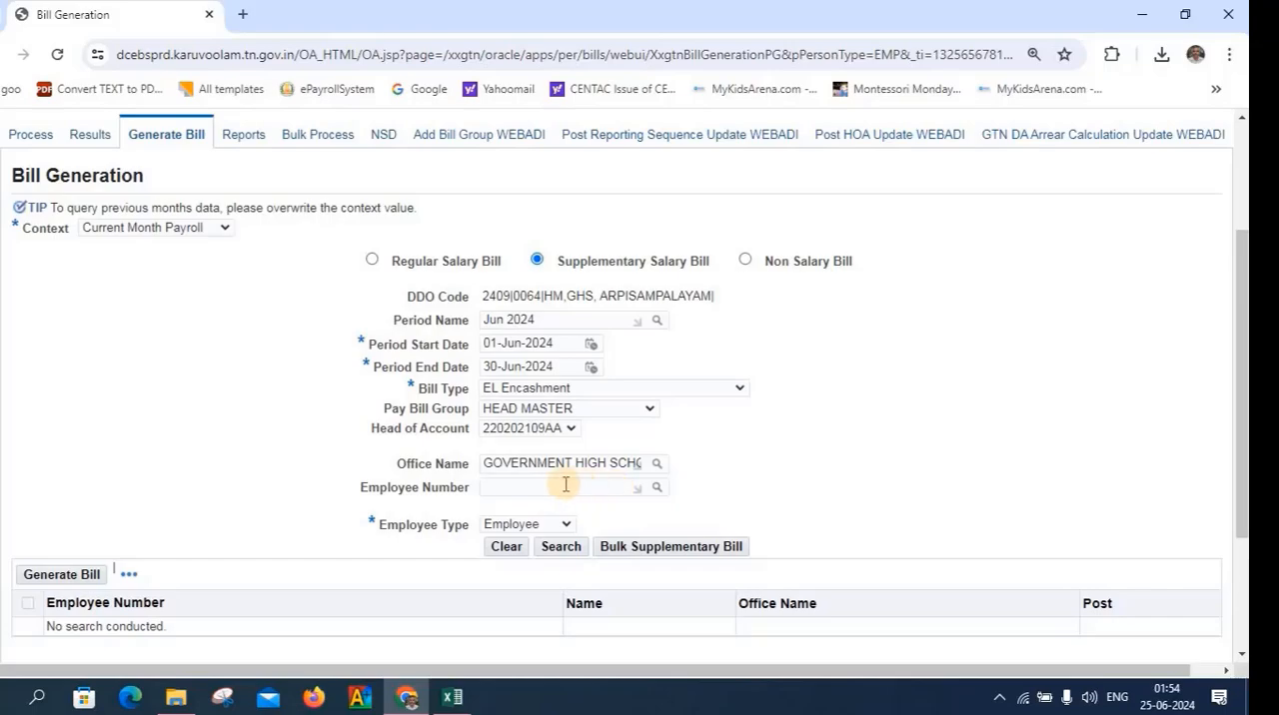
Set the bill's employee type to Ex-Employee and search for employees eligible for the bill
click(567, 525)
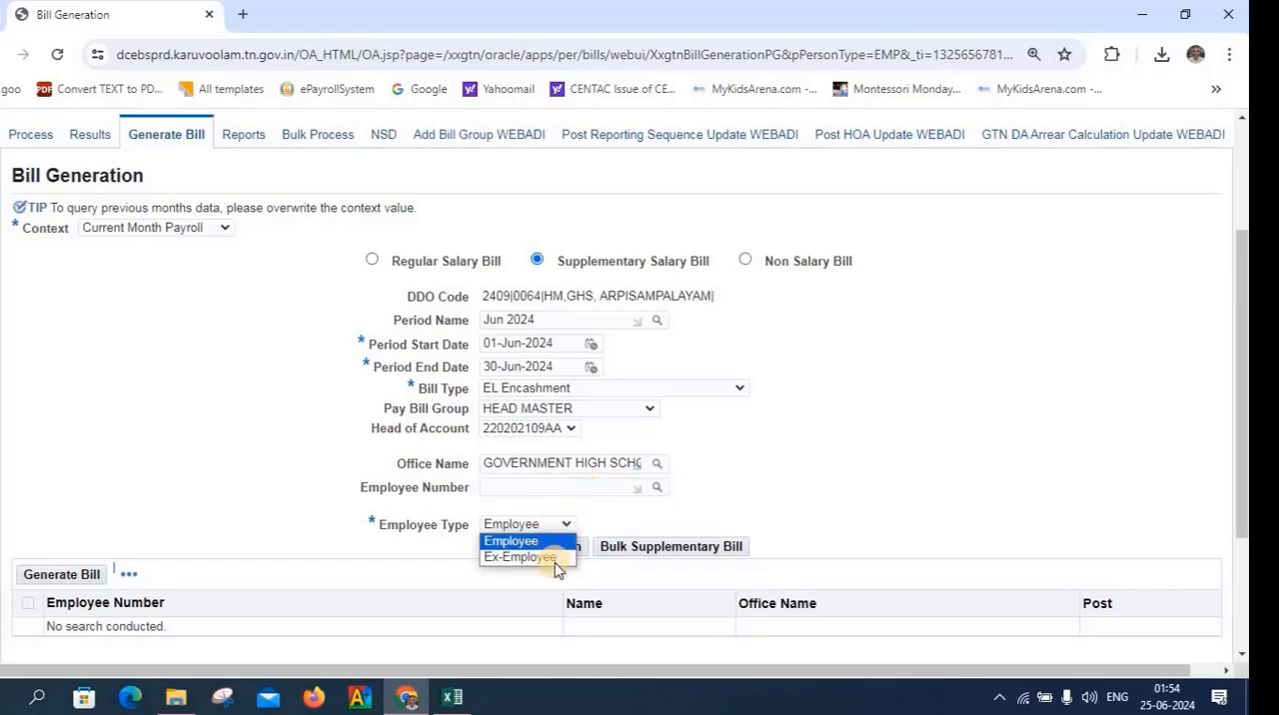
click(555, 558)
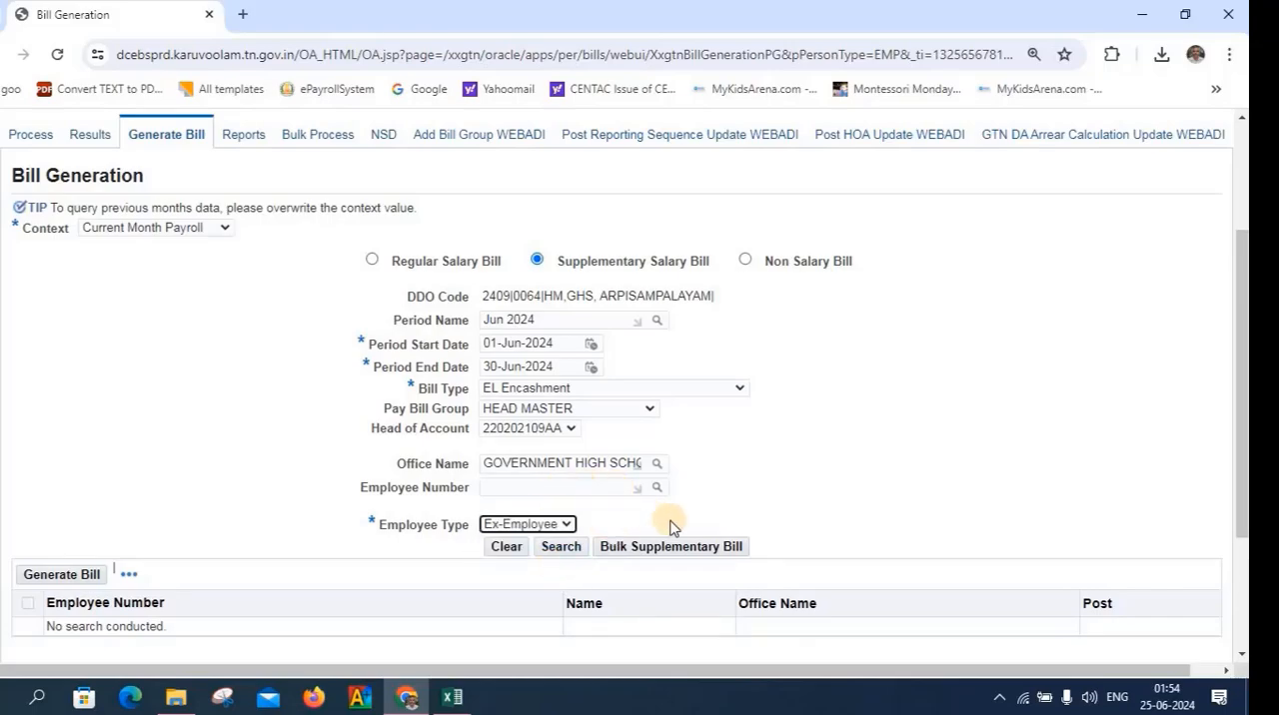
click(556, 550)
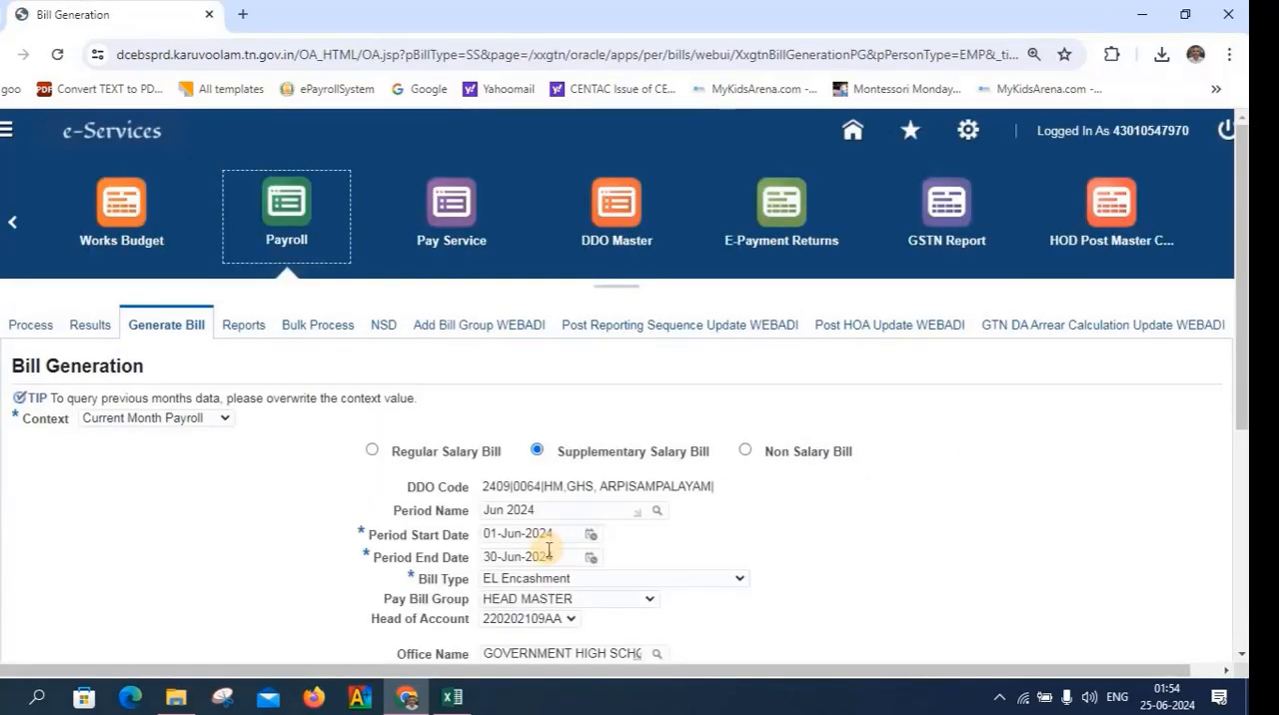
scroll(552, 552, down, 4)
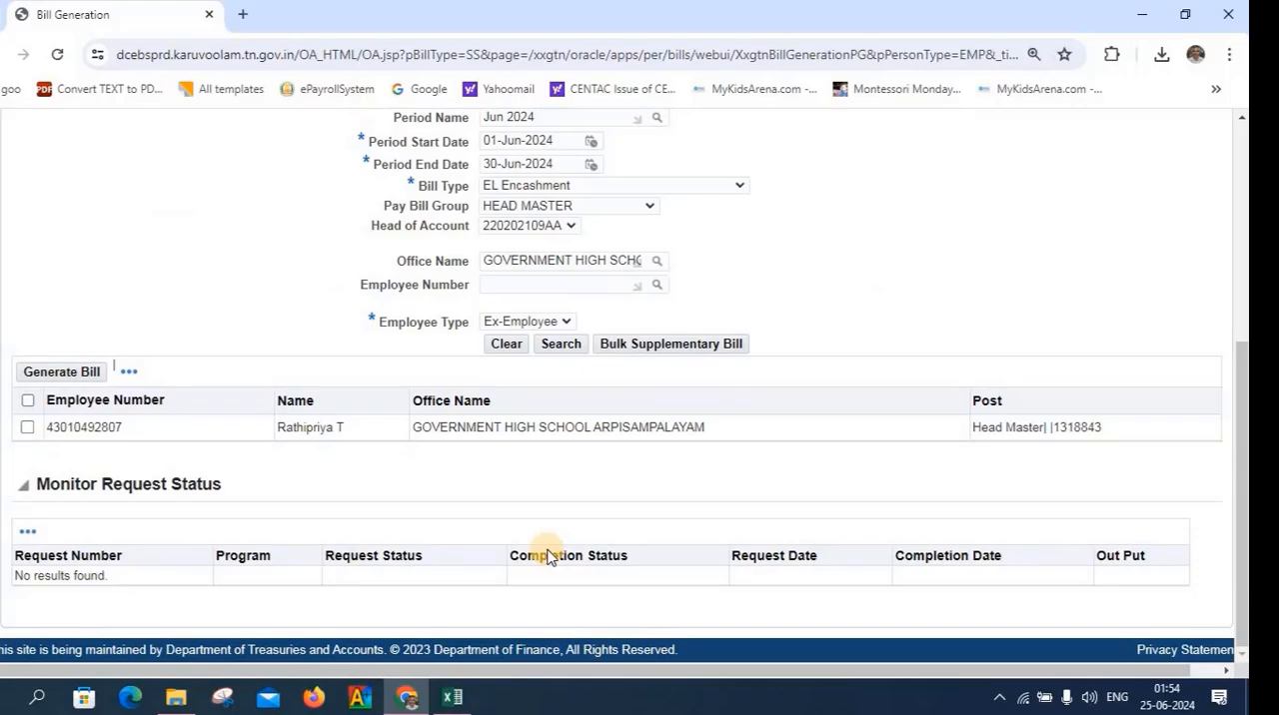
Select the listed ex-employee and generate the EL Encashment supplementary bill, confirming its creation
scroll(547, 555, up, 3)
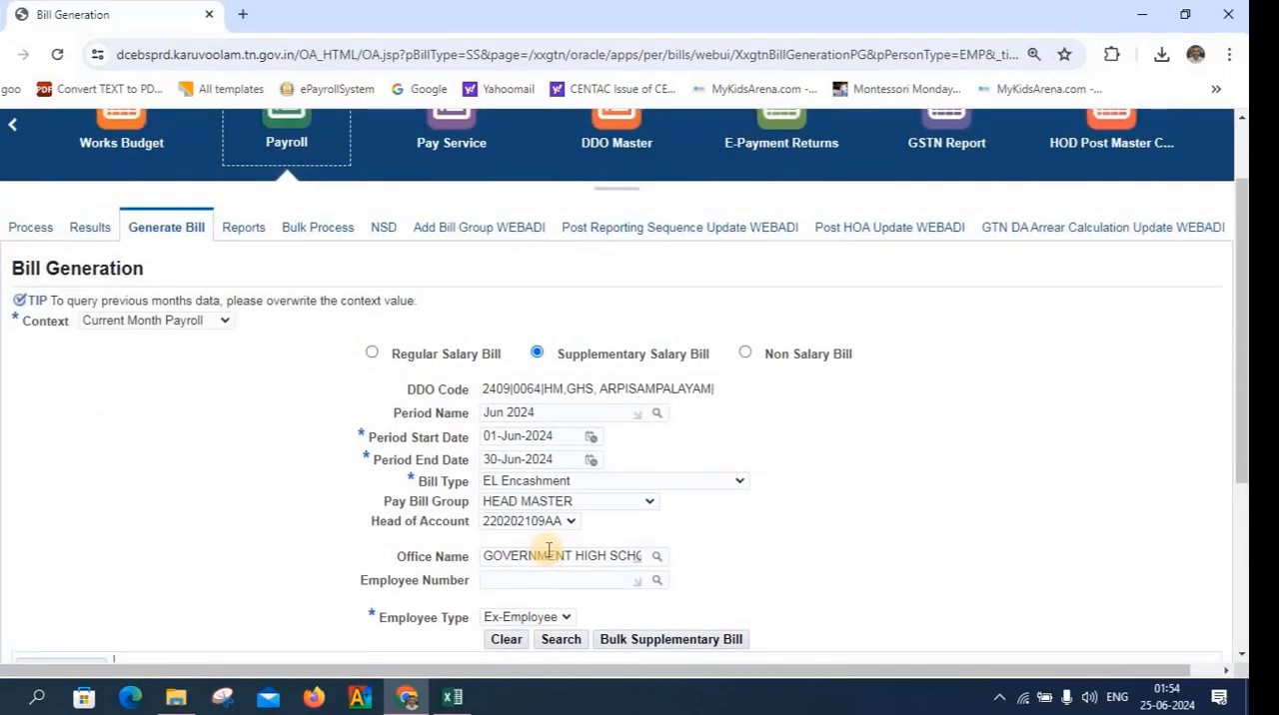
scroll(547, 552, down, 2)
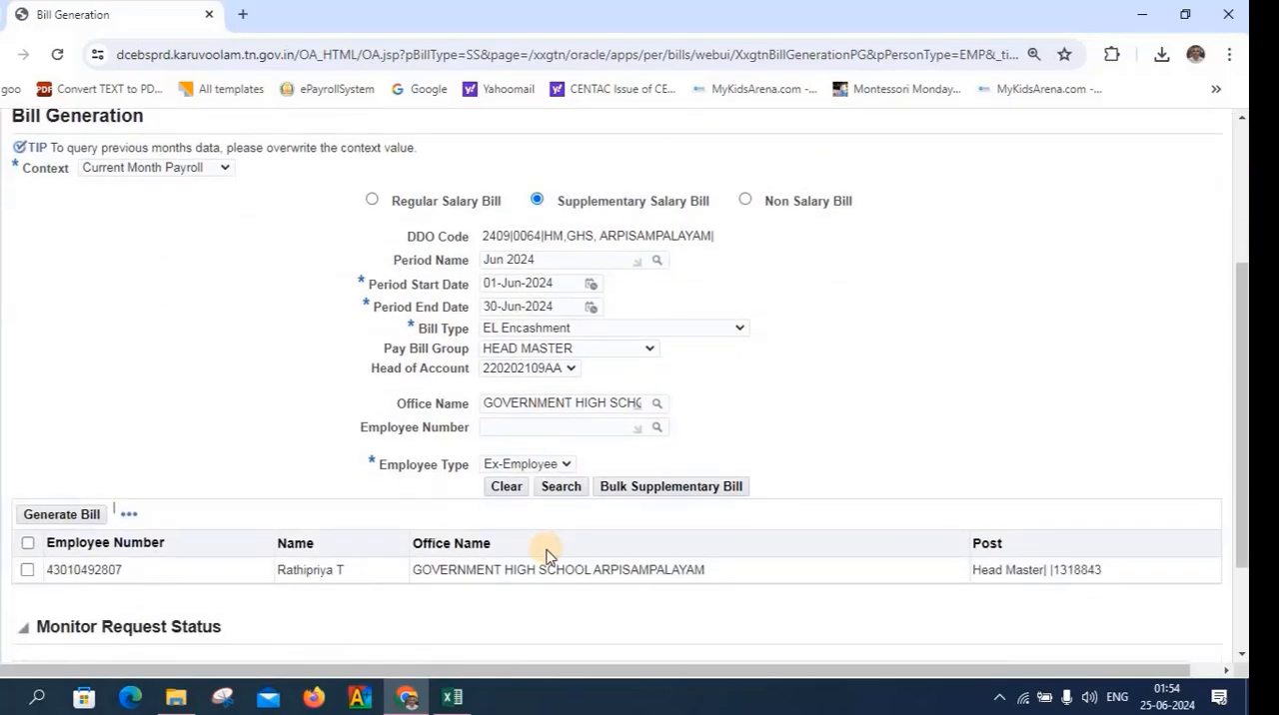
scroll(546, 556, down, 2)
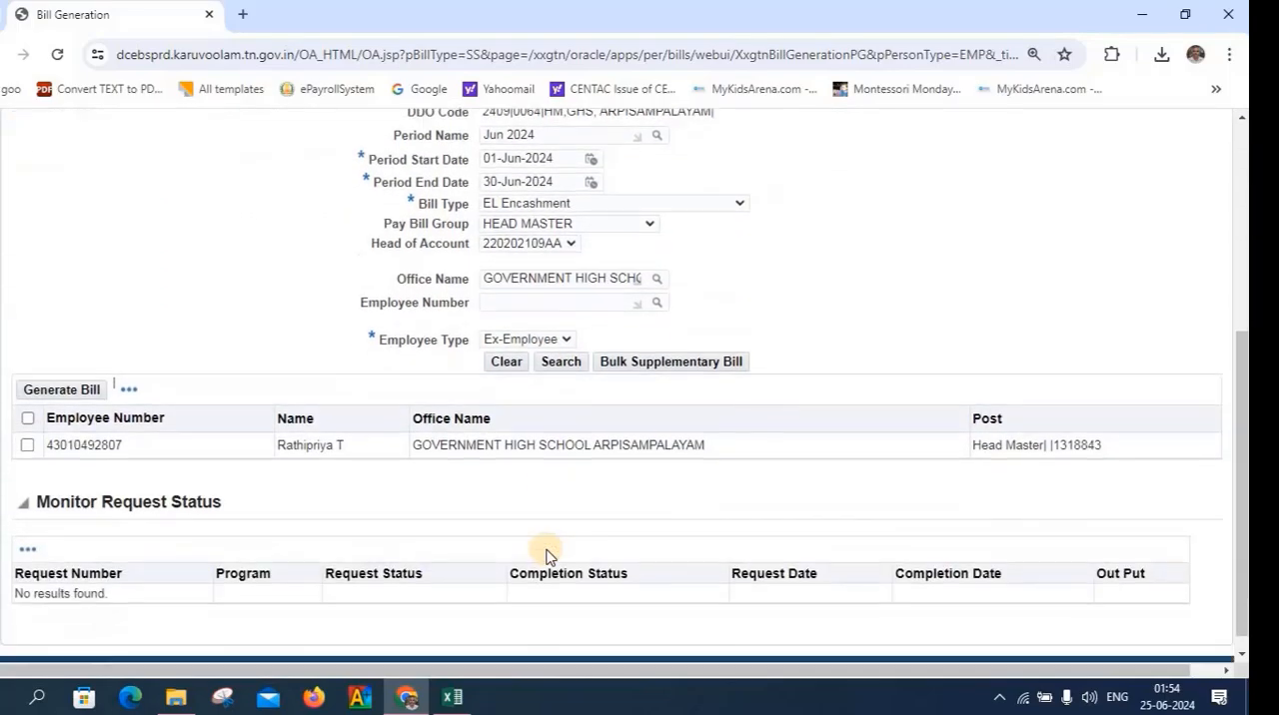
click(25, 445)
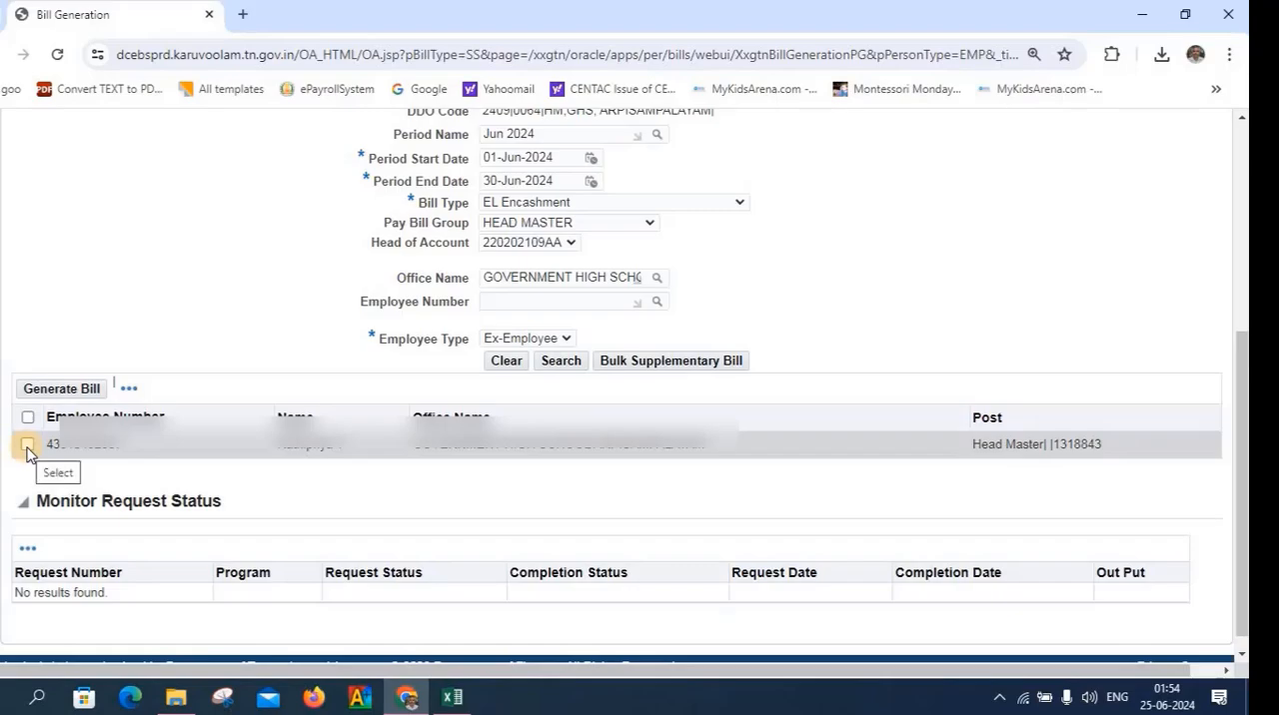
click(27, 445)
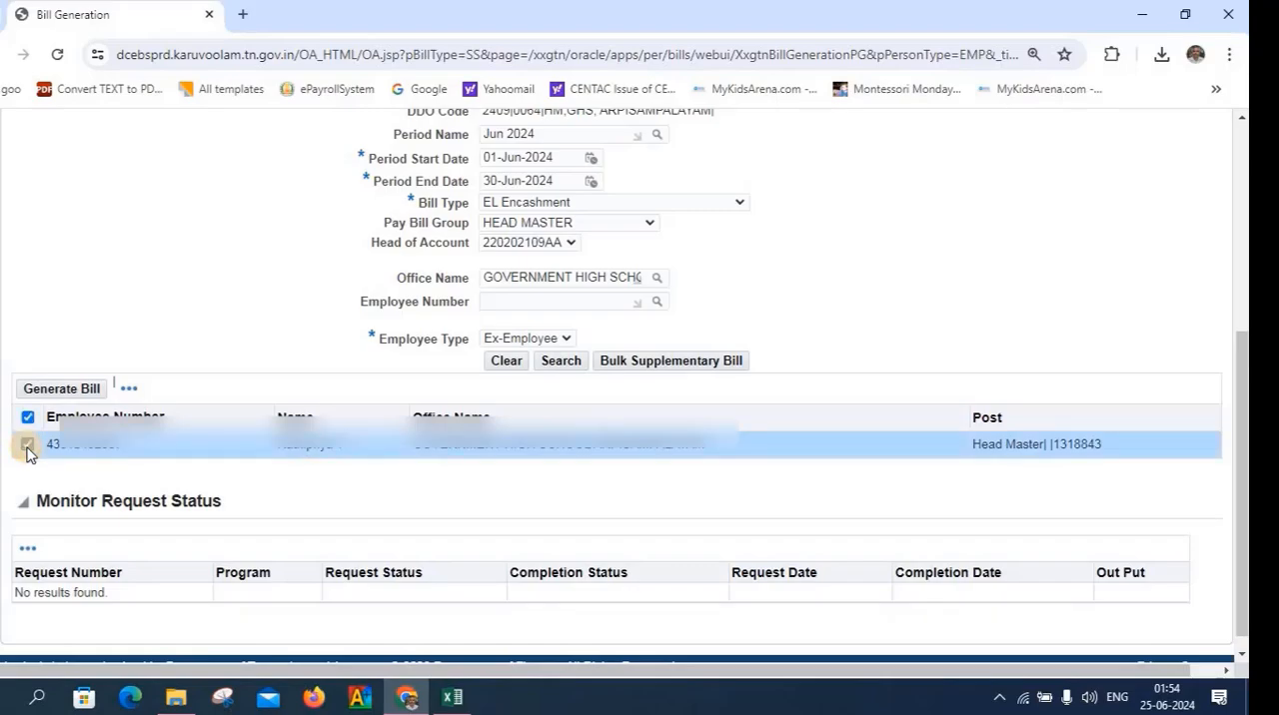
click(55, 389)
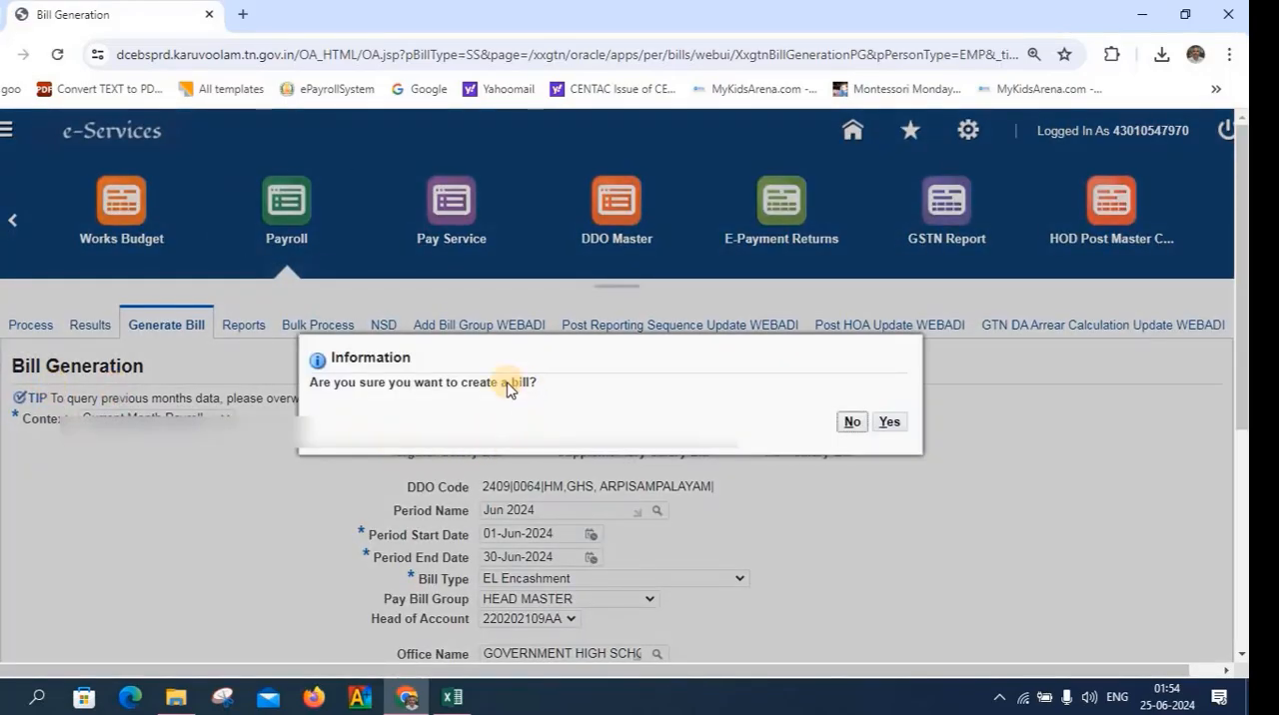
click(886, 424)
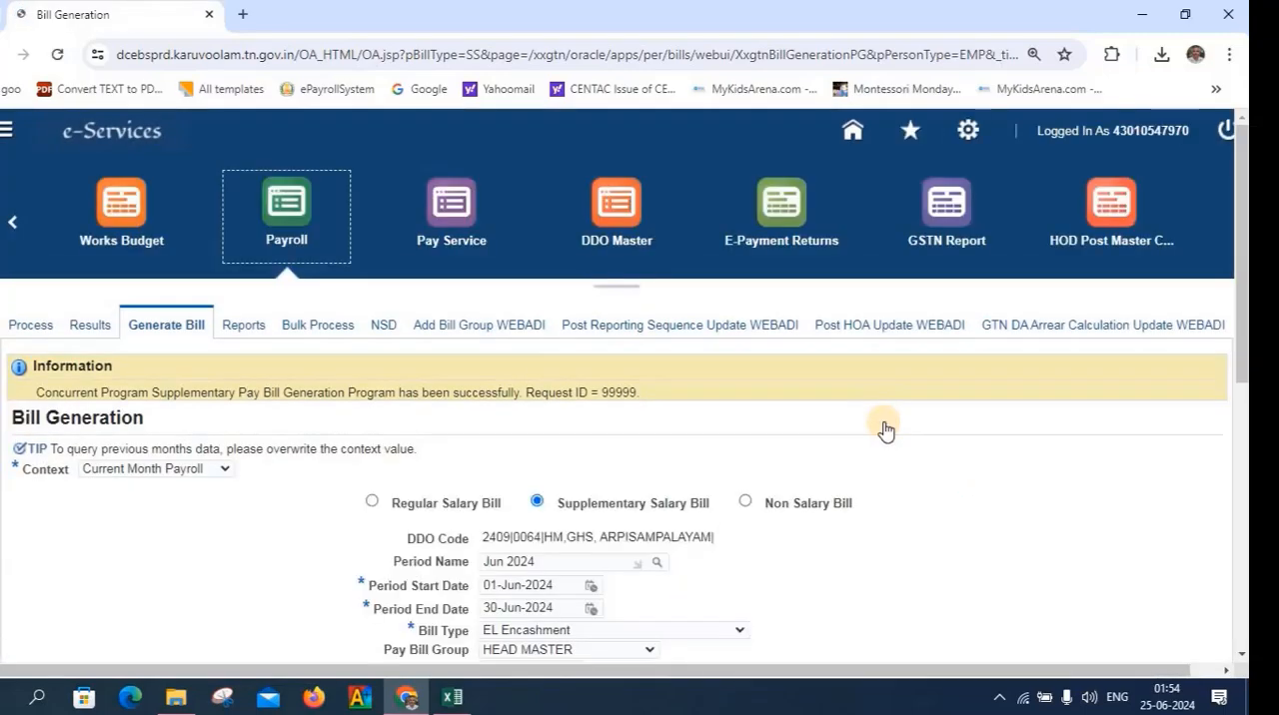
Review the bill generation request on the page and log out of the e-Services session
scroll(885, 430, down, 5)
scroll(885, 429, up, 5)
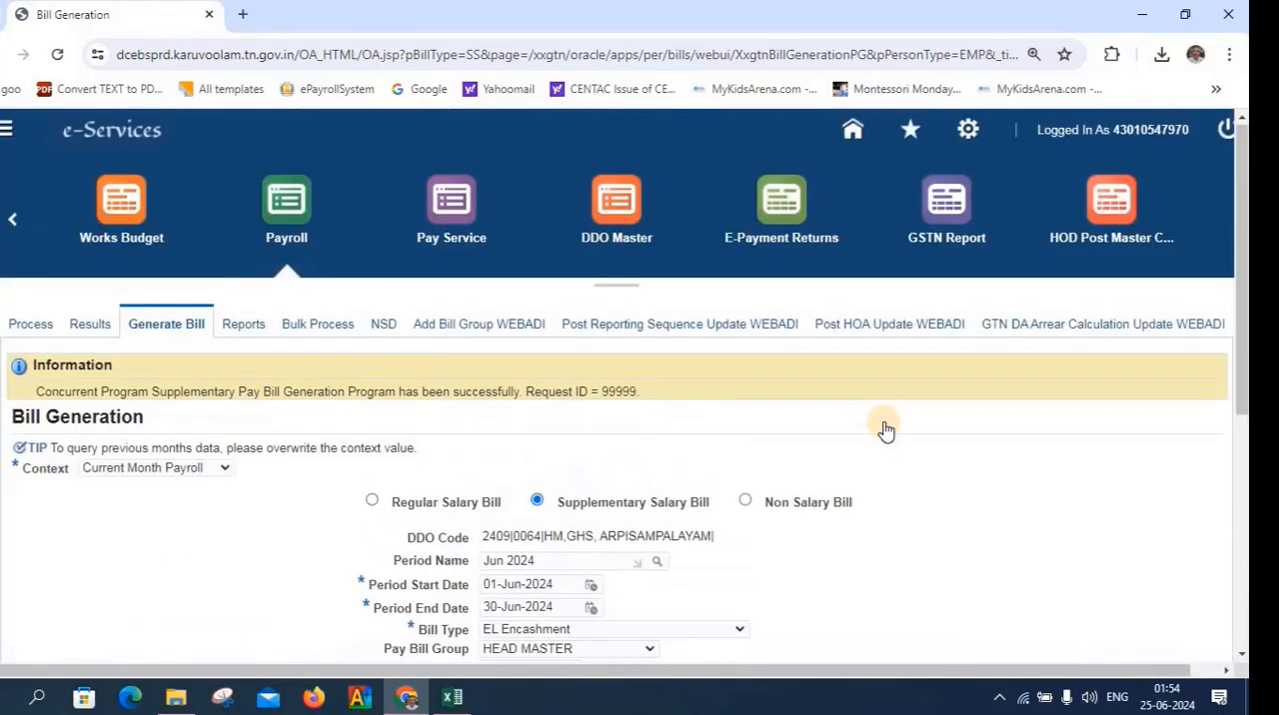
scroll(885, 429, down, 1)
scroll(885, 429, down, 4)
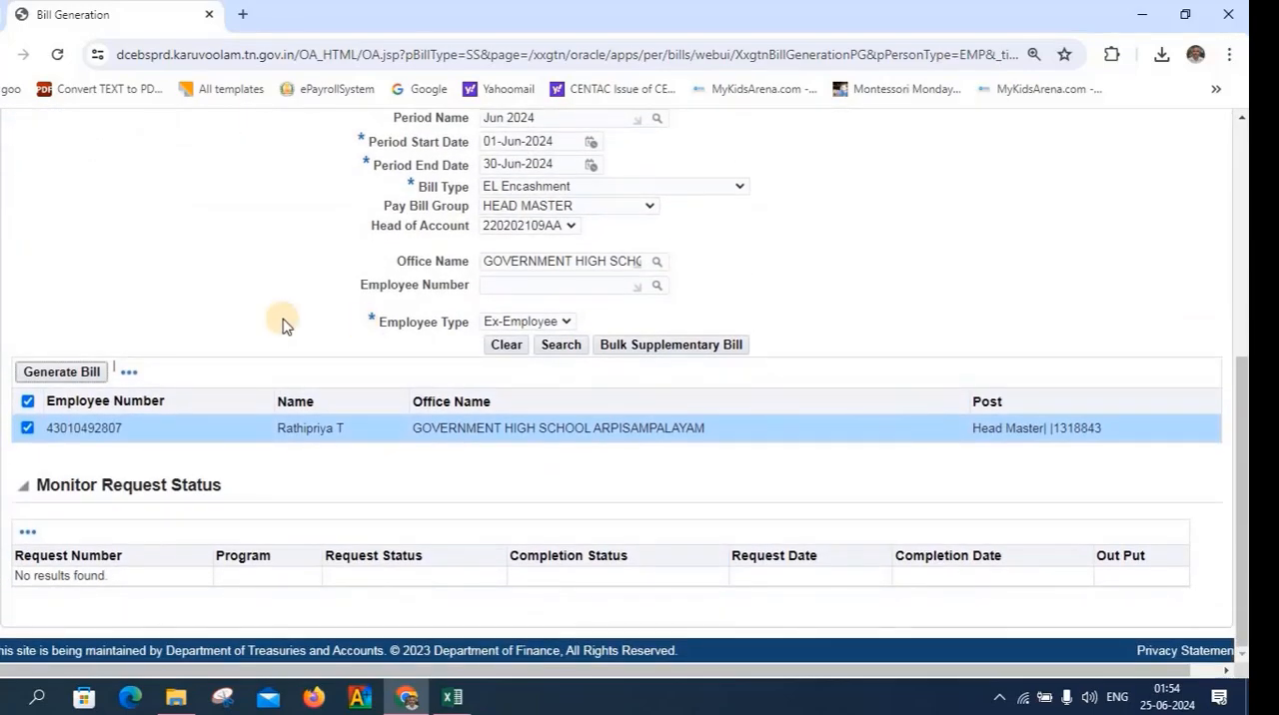
scroll(904, 373, up, 5)
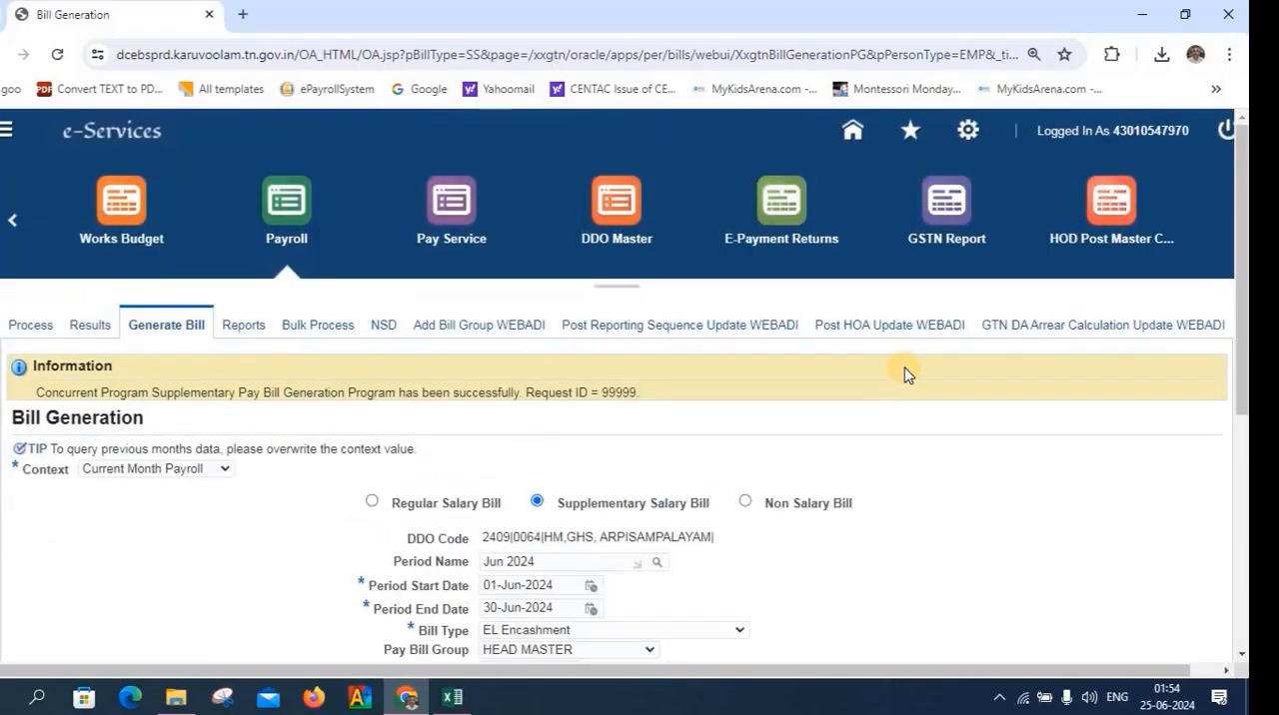
click(1228, 136)
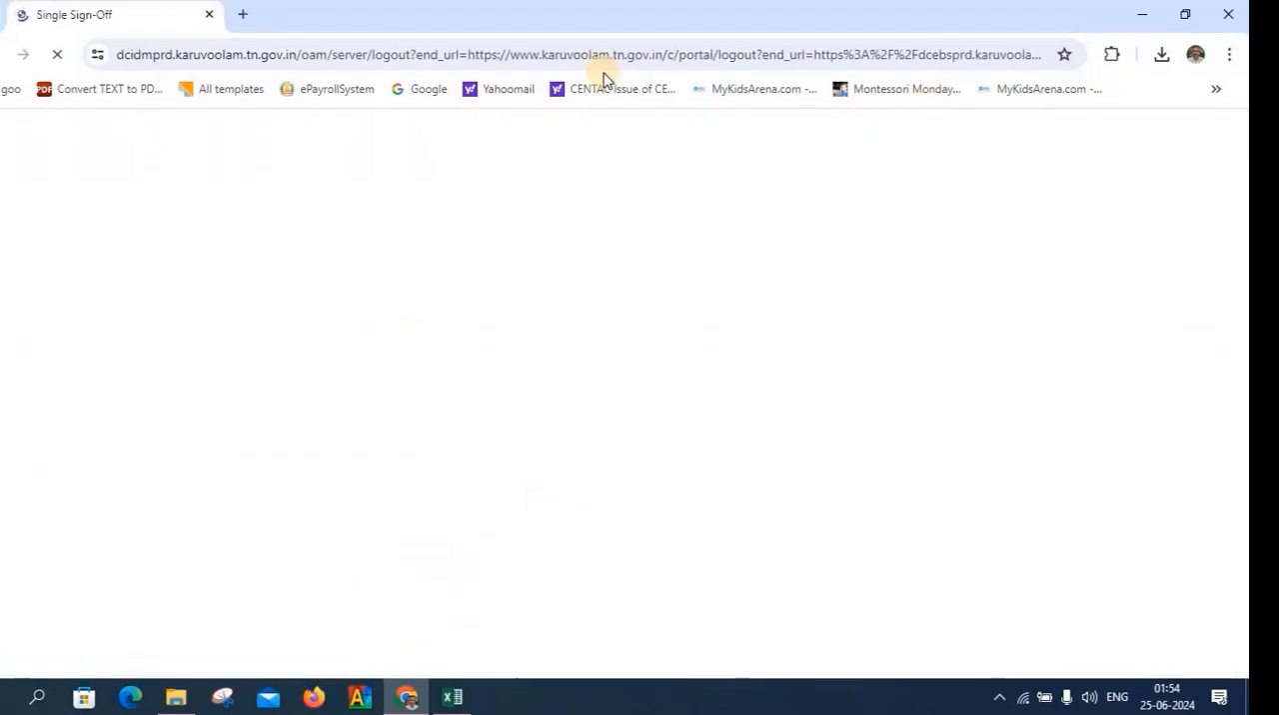